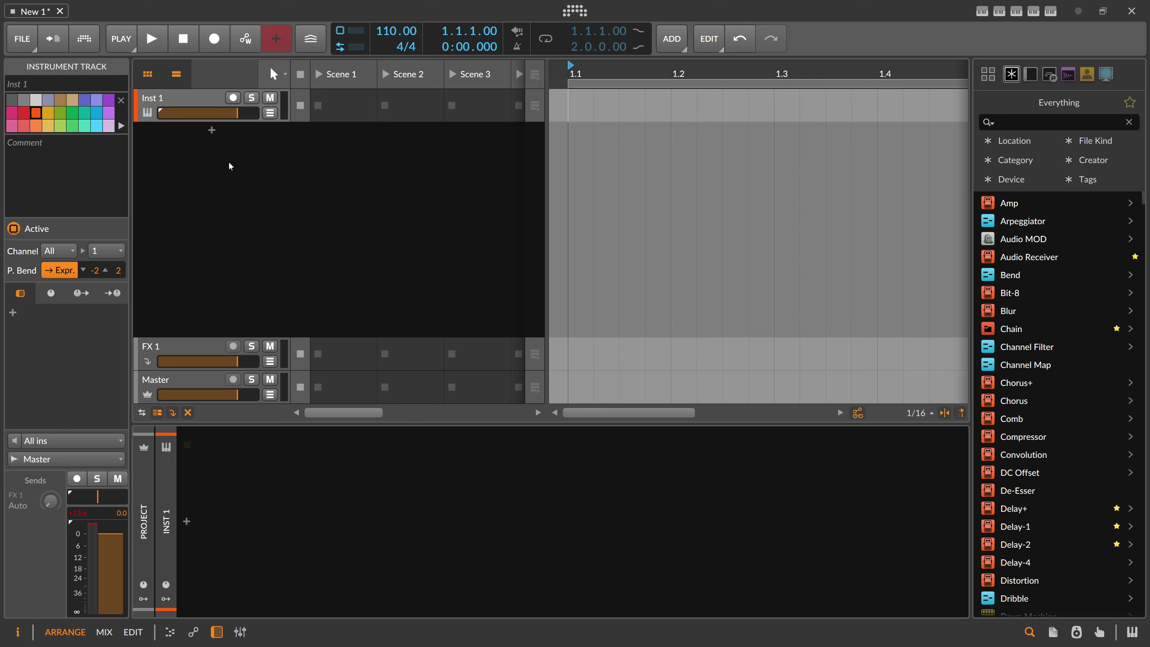
- Insert the Filter+ device into the device chain of the Inst 1 track
{"action": "left_click", "coordinate": [193, 97]}
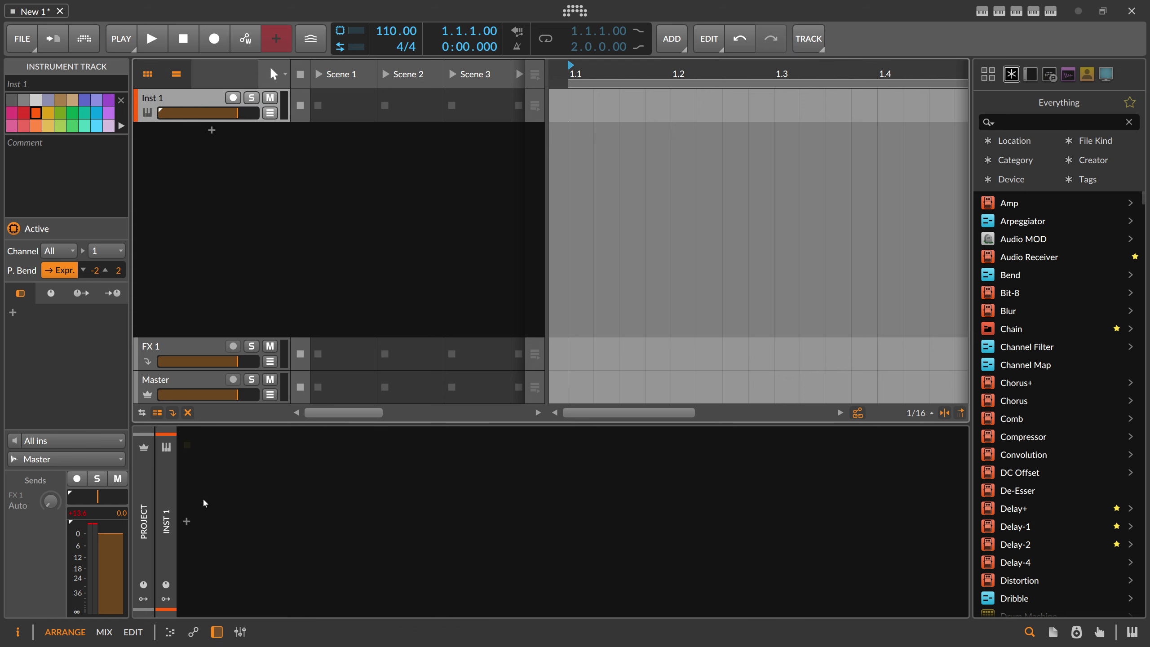
{"action": "left_click", "coordinate": [186, 522]}
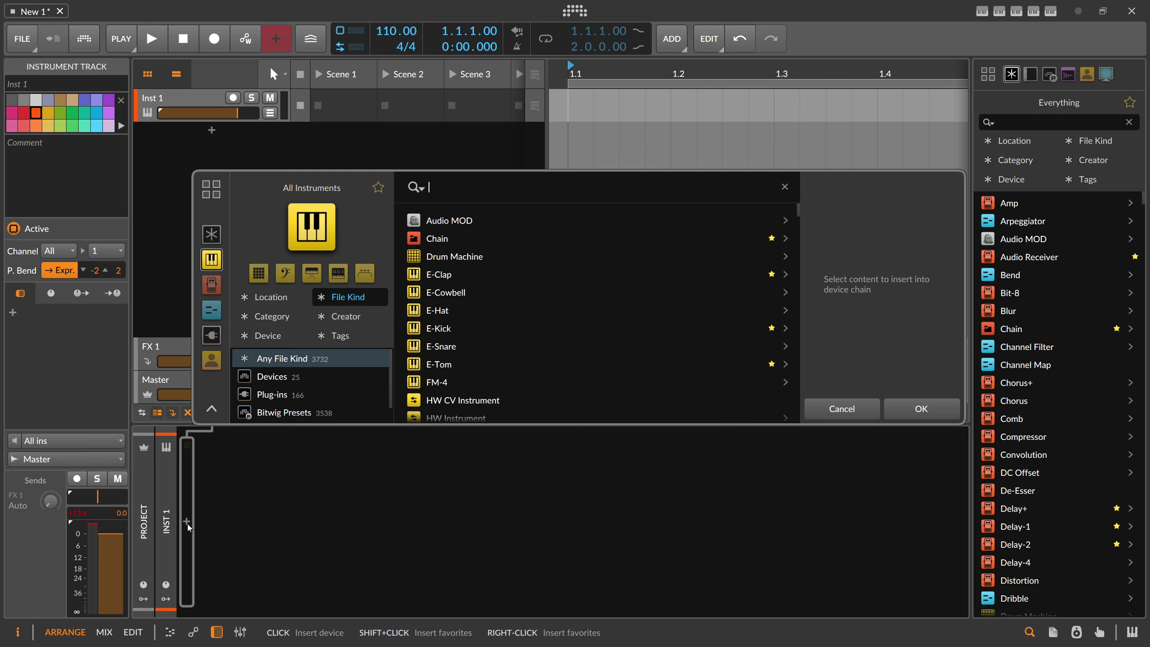
{"action": "type", "text": "filter"}
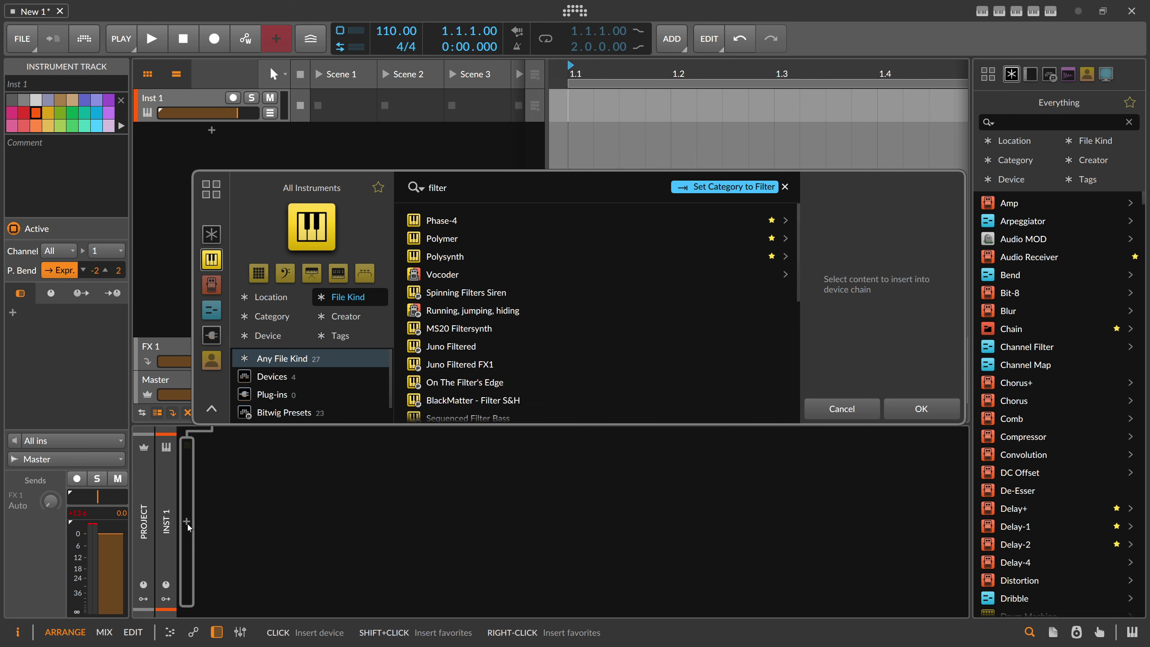
{"action": "type", "text": "+"}
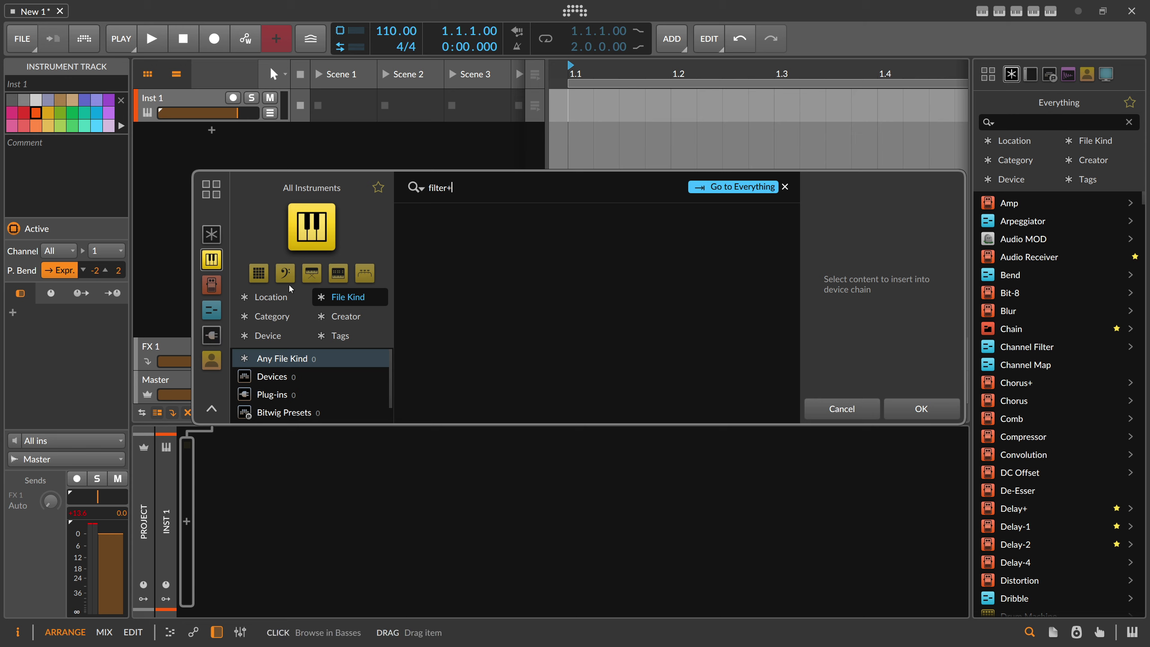
{"action": "left_click", "coordinate": [210, 234]}
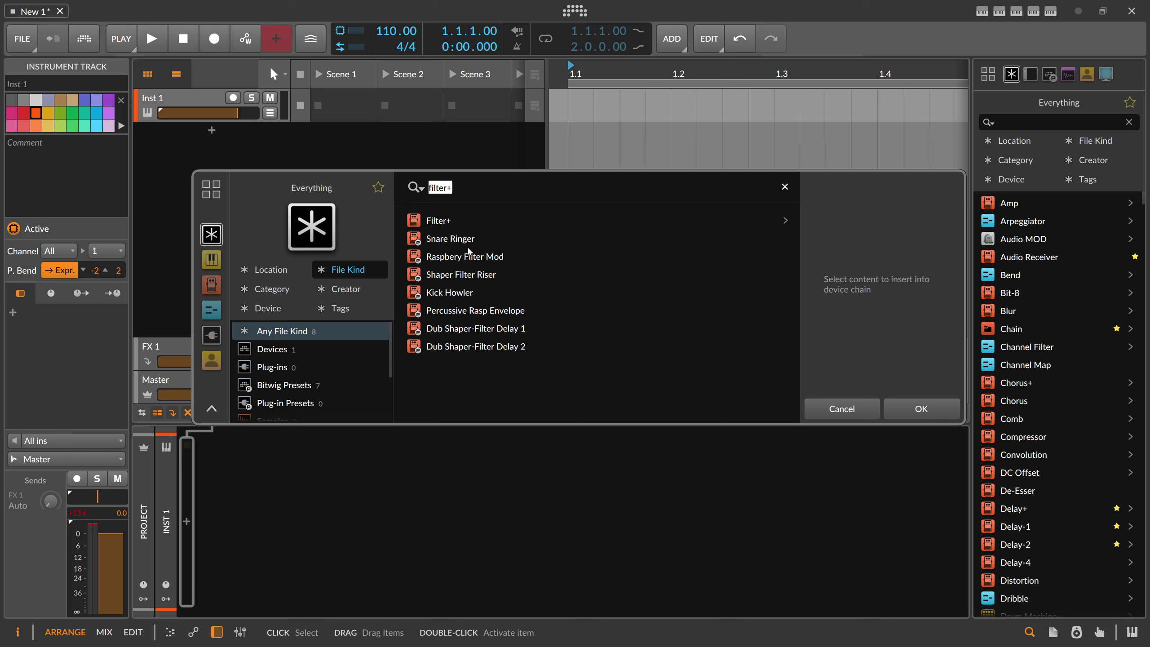
{"action": "left_click", "coordinate": [443, 222]}
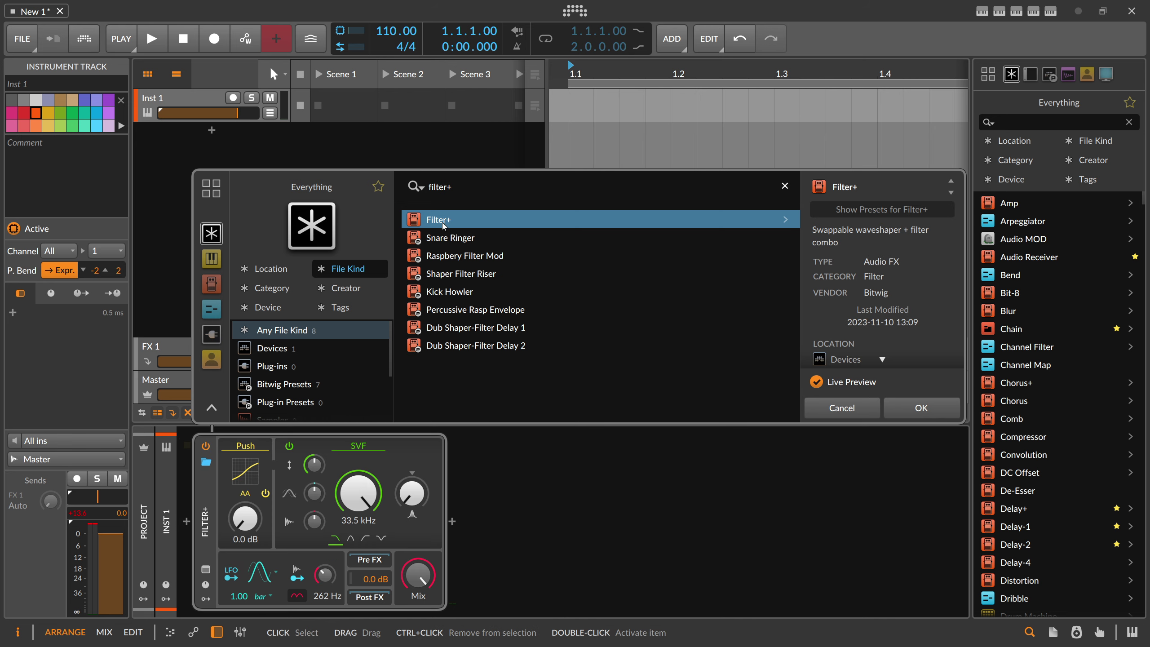
{"action": "left_click", "coordinate": [922, 408]}
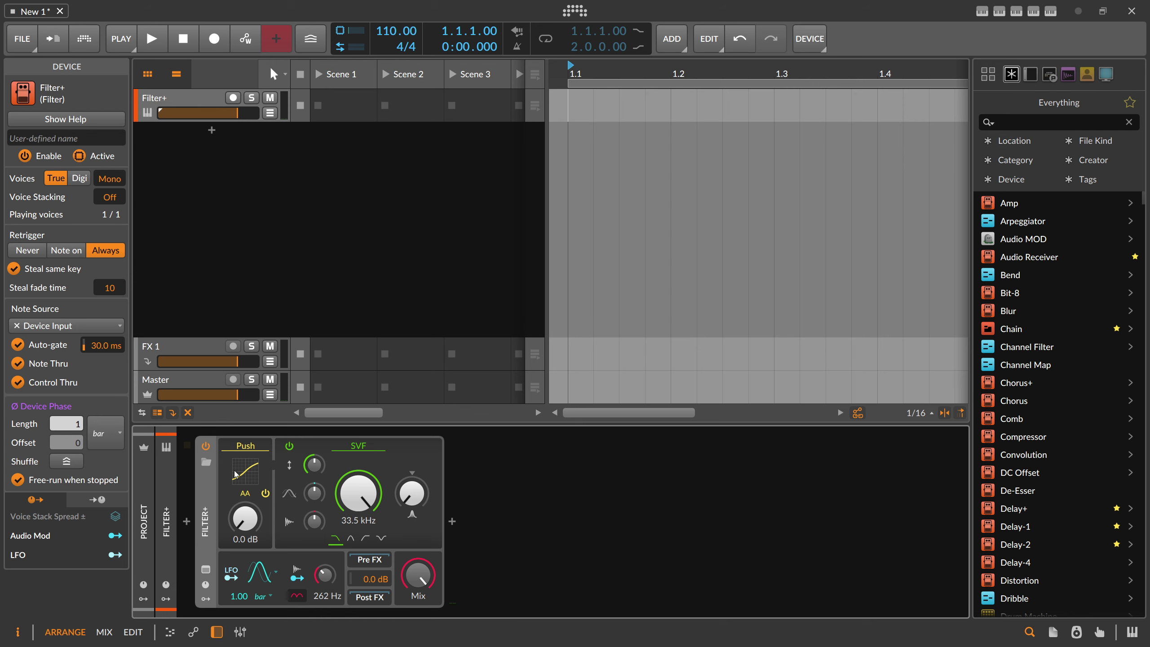
- Arm the Filter+ track for recording and set Filter+'s waveshaper to Chebyshev
{"action": "left_click", "coordinate": [213, 103]}
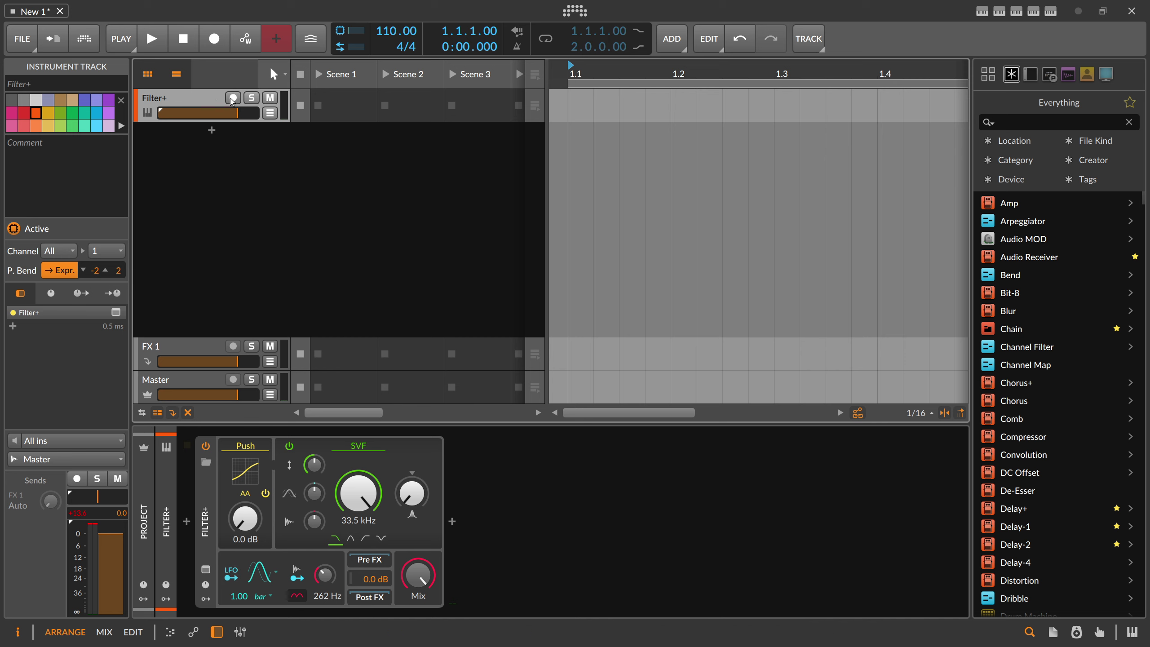
{"action": "left_click", "coordinate": [225, 102]}
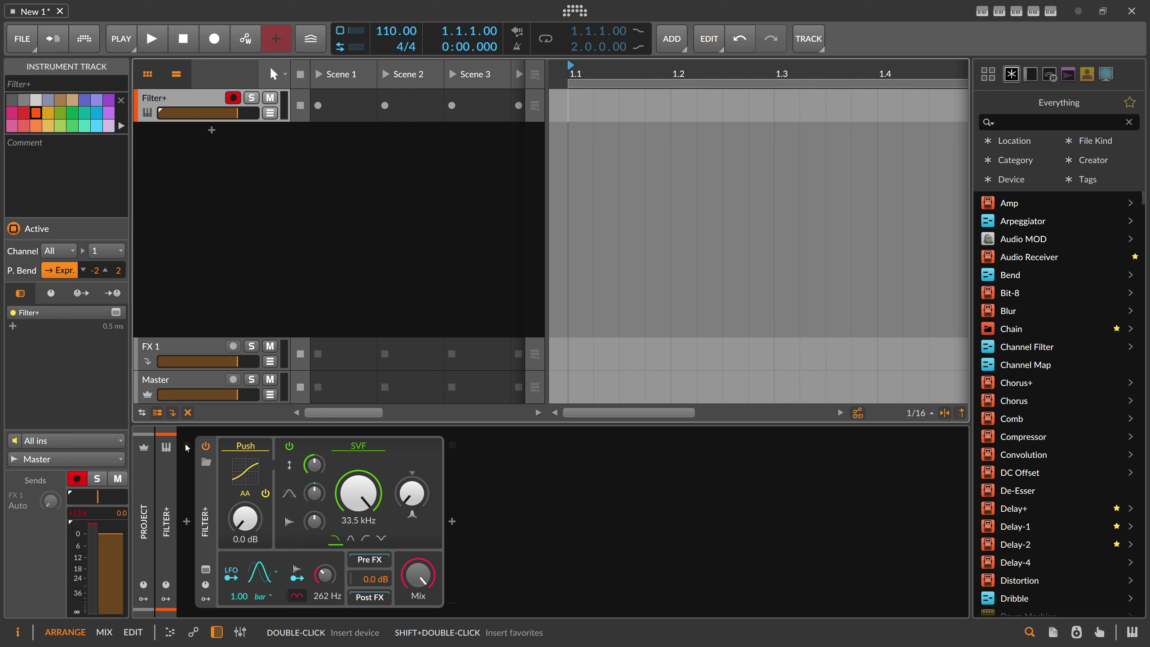
{"action": "left_click", "coordinate": [248, 447]}
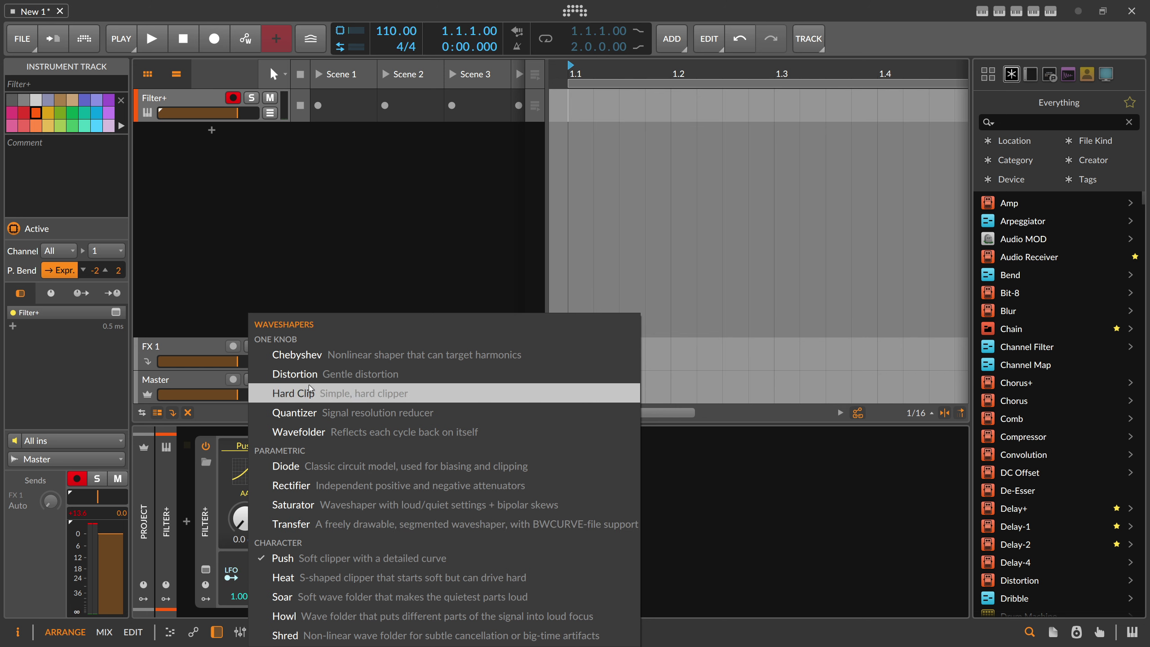
{"action": "left_click", "coordinate": [309, 358]}
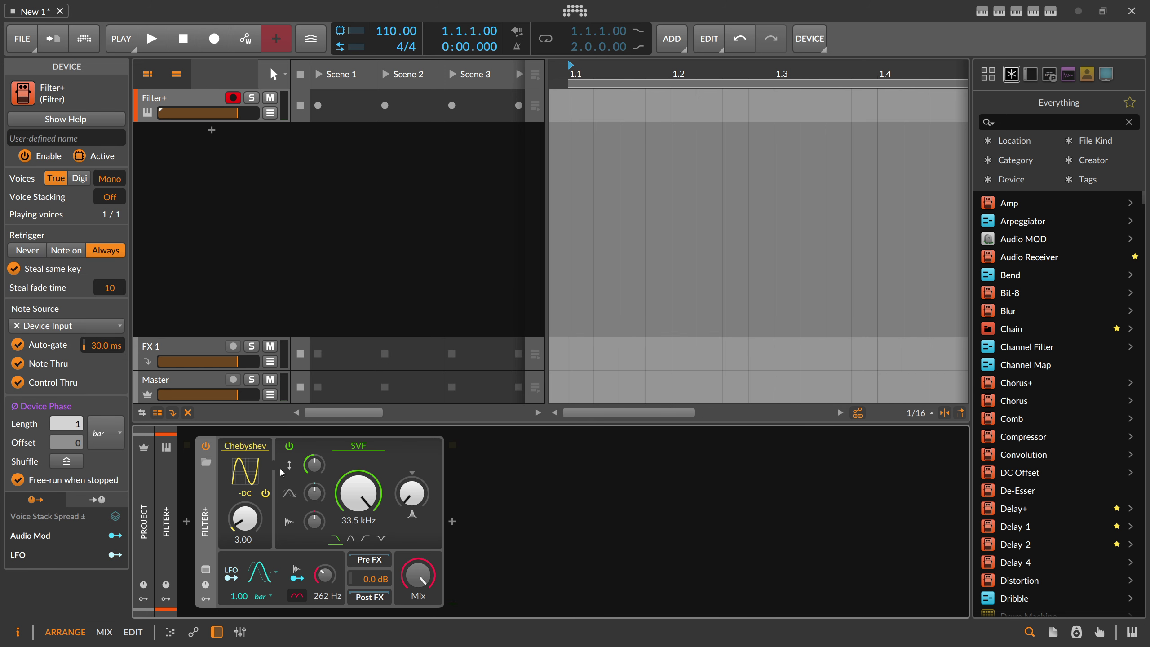
- Add an Oscilloscope device after Filter+ and set its trigger mode to on Play
{"action": "left_click", "coordinate": [452, 522]}
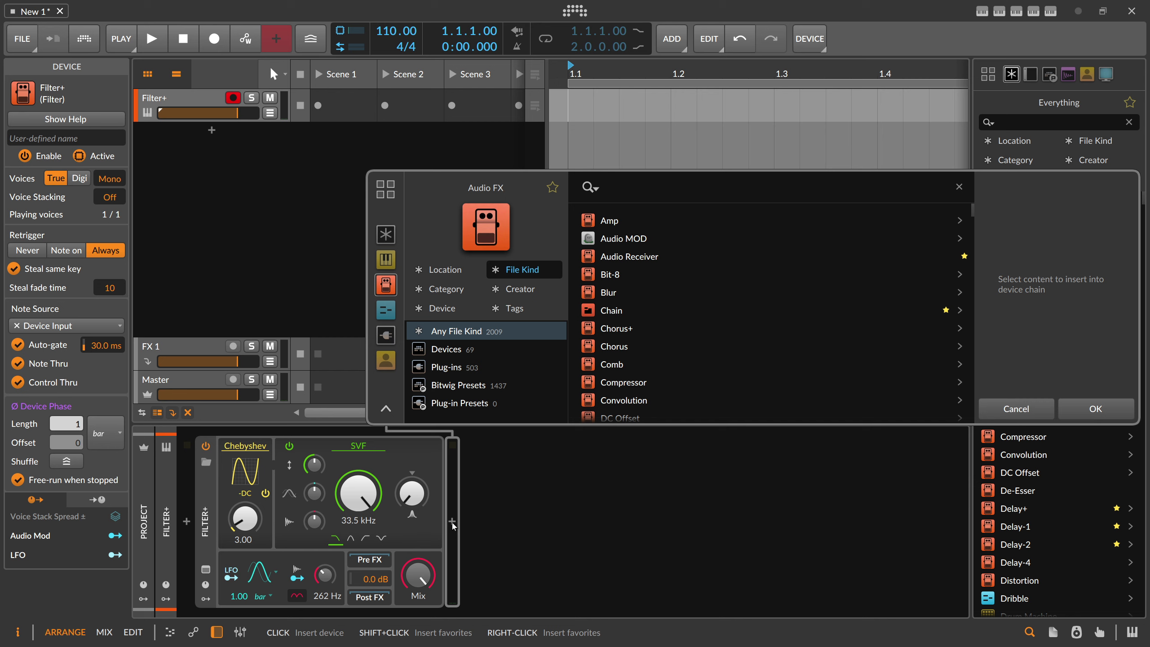
{"action": "type", "text": "oscil"}
{"action": "key", "text": "Return"}
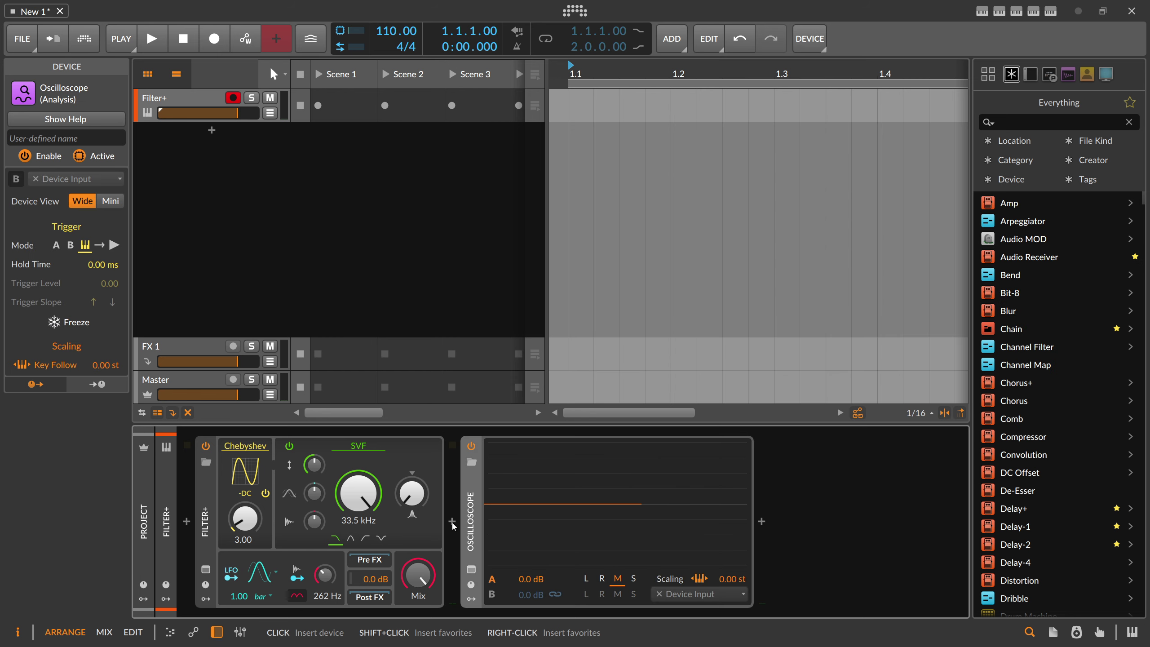
{"action": "left_click", "coordinate": [114, 248]}
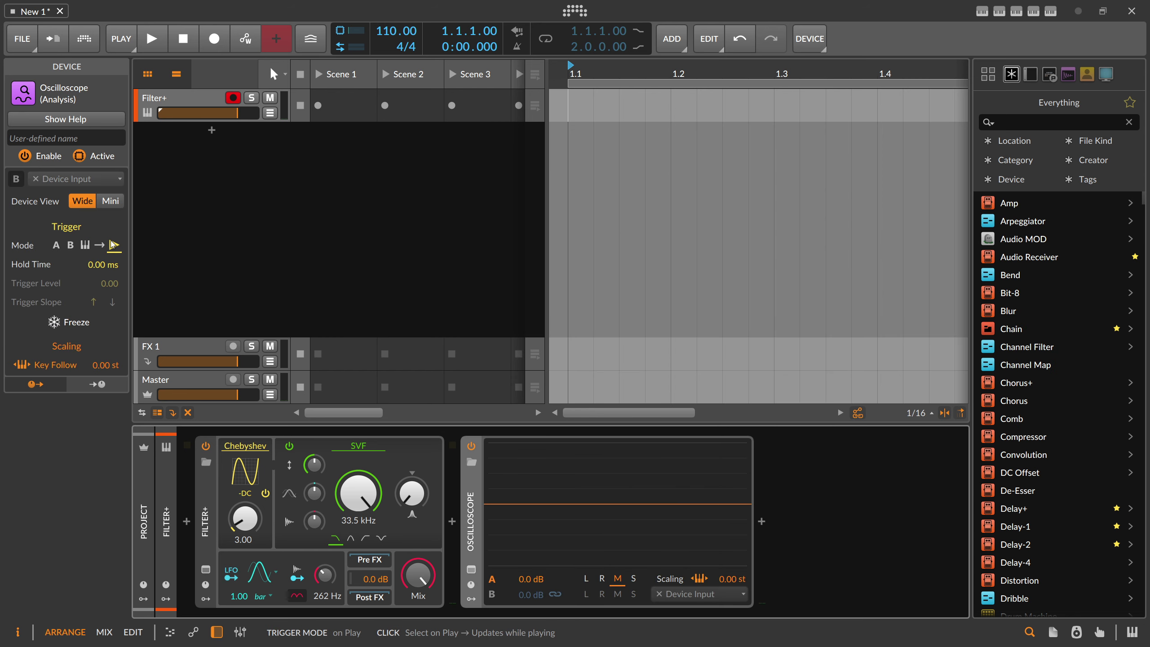
- Set the Chebyshev waveshaper value to 1.00 and turn off its DC removal
{"action": "mouse_move", "coordinate": [245, 519]}
{"action": "left_mouse_down"}
{"action": "mouse_move", "coordinate": [244, 473]}
{"action": "mouse_move", "coordinate": [245, 519]}
{"action": "left_mouse_up"}
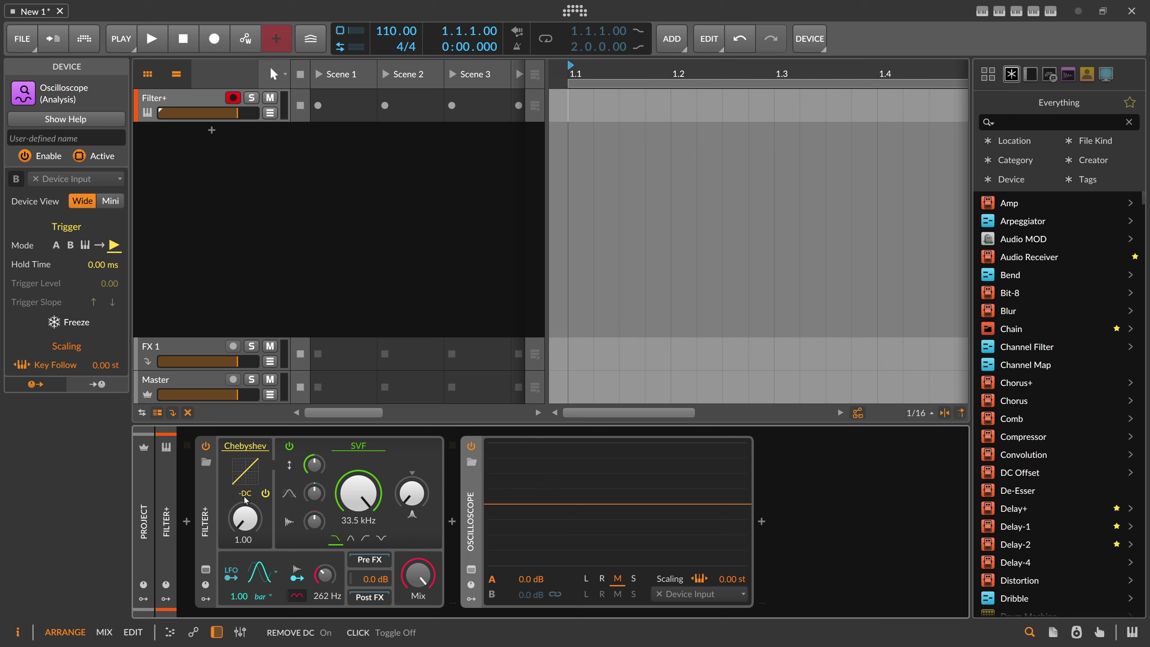
{"action": "left_click", "coordinate": [245, 497]}
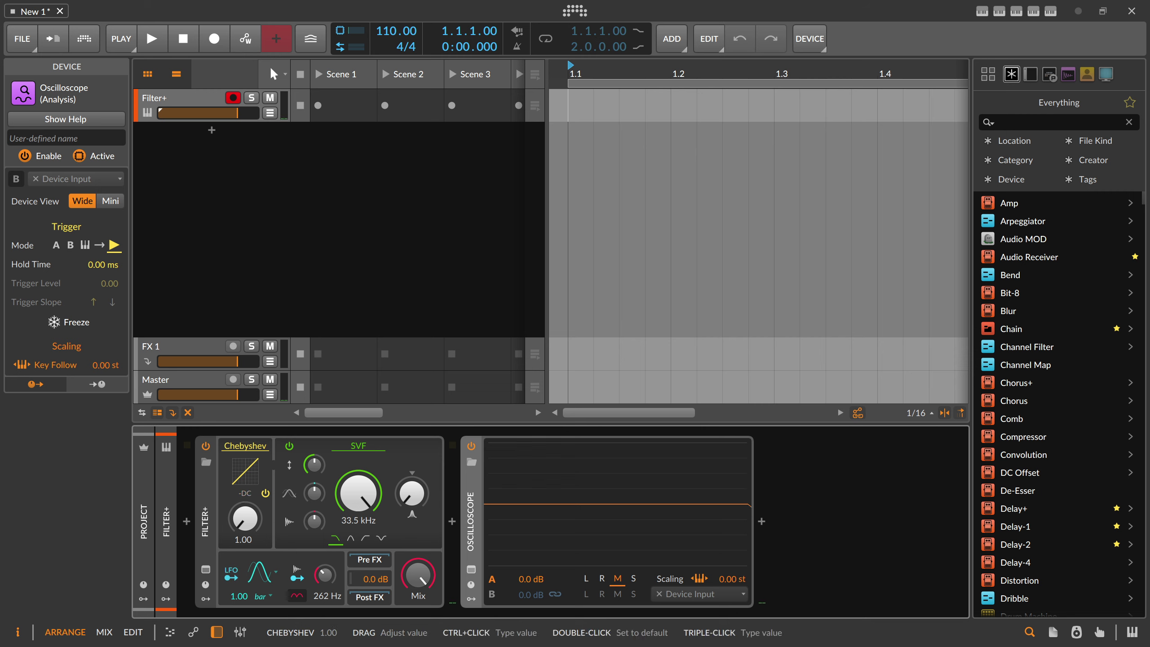
{"action": "mouse_move", "coordinate": [245, 519]}
{"action": "left_mouse_down"}
{"action": "mouse_move", "coordinate": [245, 482]}
{"action": "mouse_move", "coordinate": [244, 519]}
{"action": "left_mouse_up"}
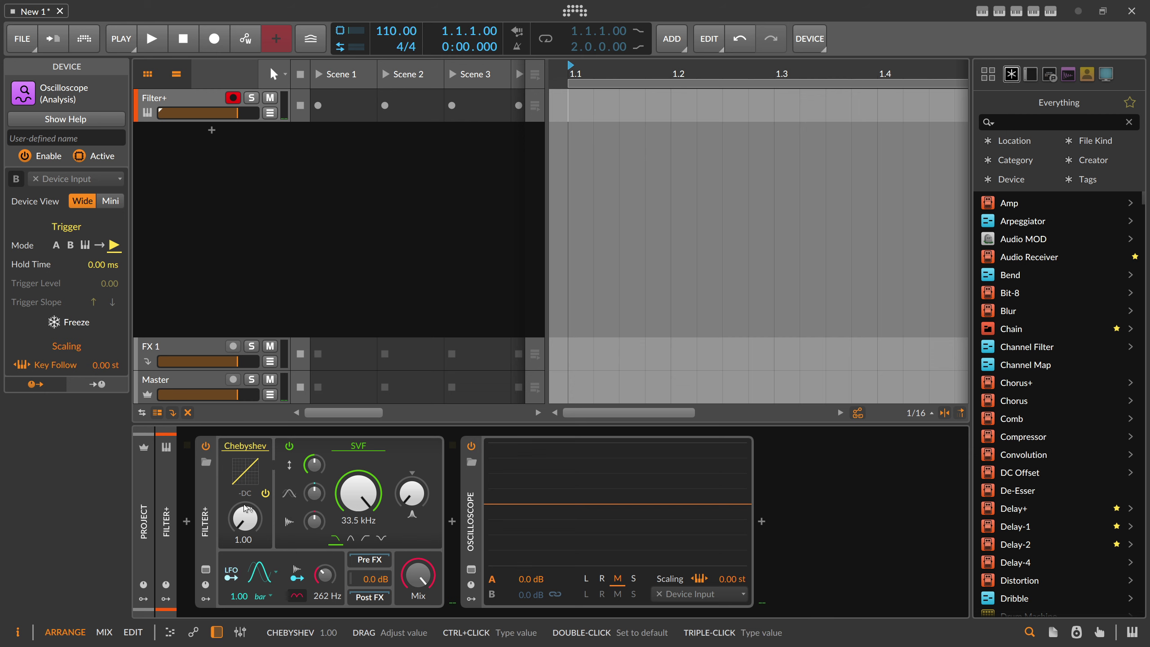
- Add a Wavetable LFO modulator to Filter+ and set its rate unit to Pitch (of current note)
{"action": "left_click", "coordinate": [206, 599]}
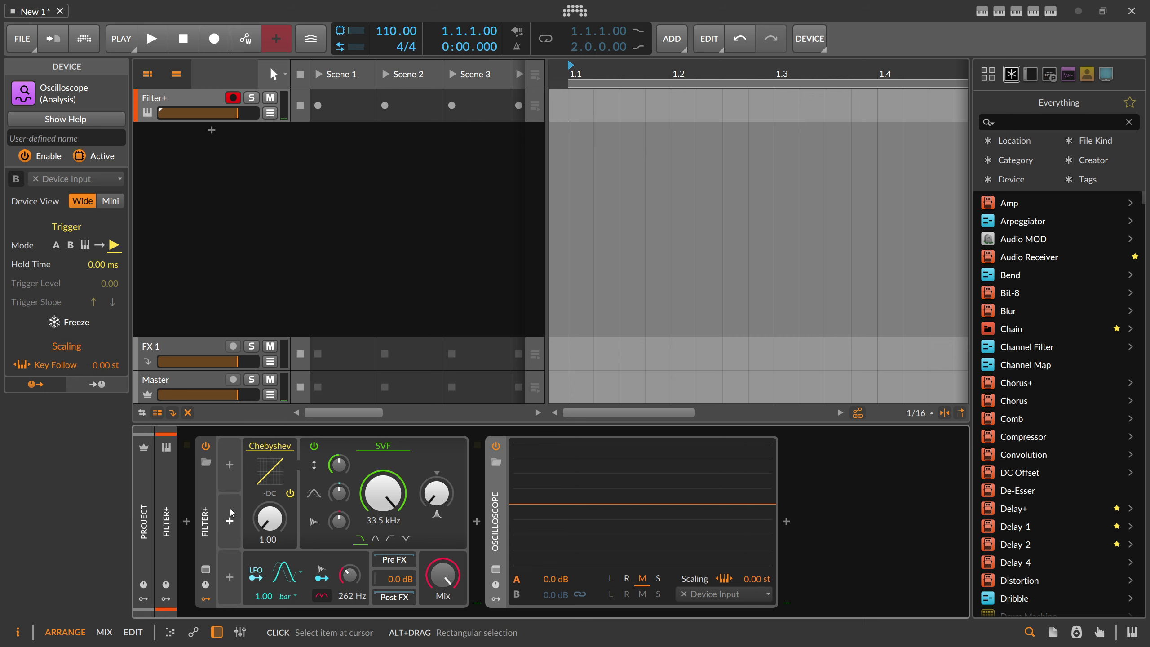
{"action": "left_click", "coordinate": [230, 472]}
{"action": "type", "text": "wave"}
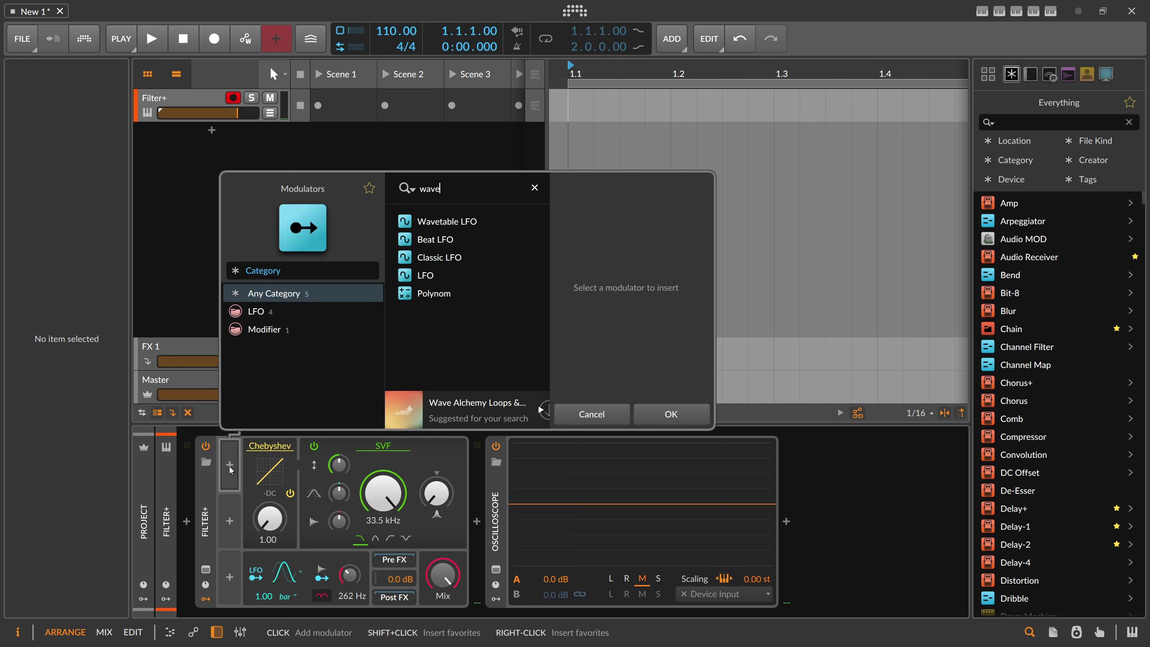
{"action": "key", "text": "Down"}
{"action": "key", "text": "Return"}
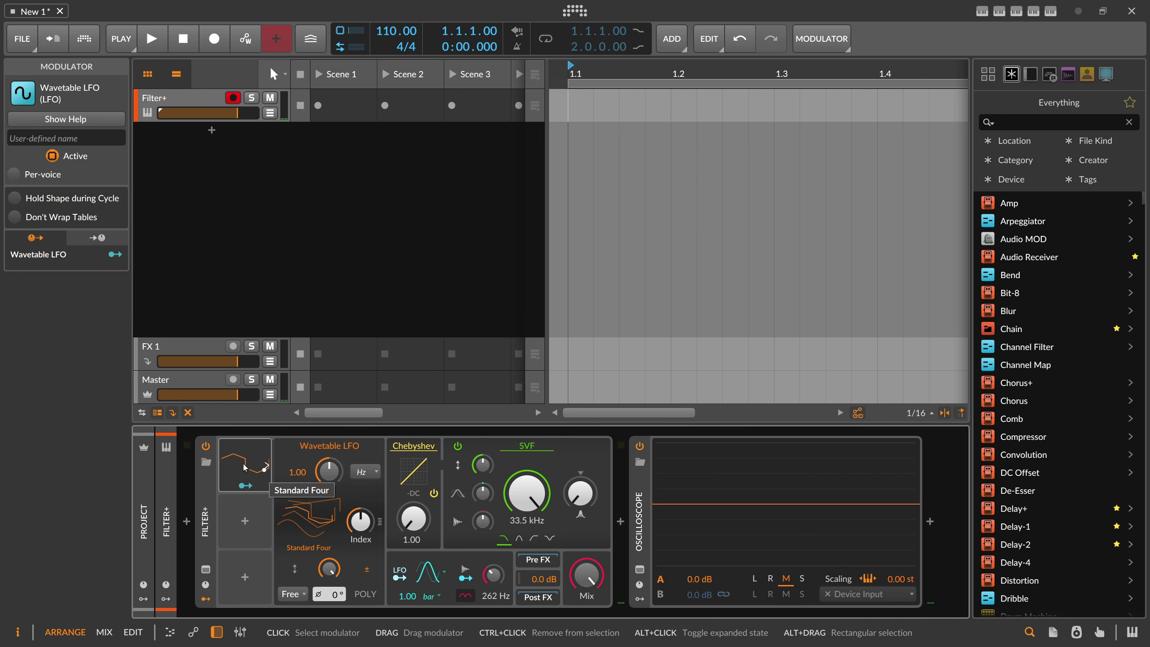
{"action": "left_click", "coordinate": [363, 473]}
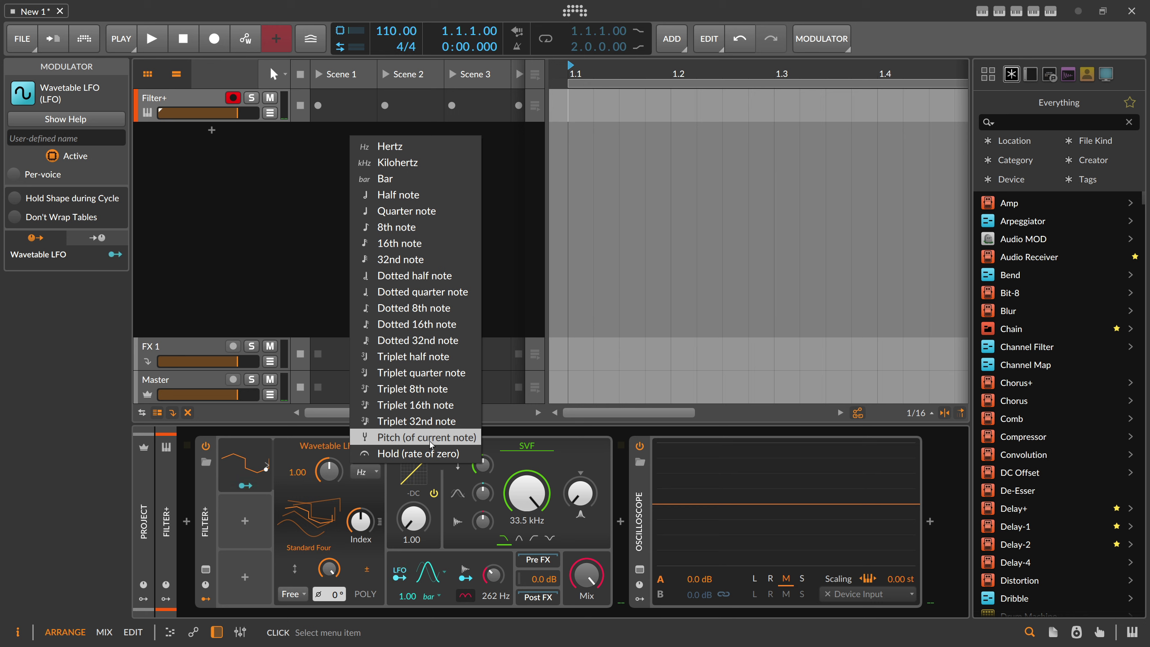
{"action": "left_click", "coordinate": [405, 440]}
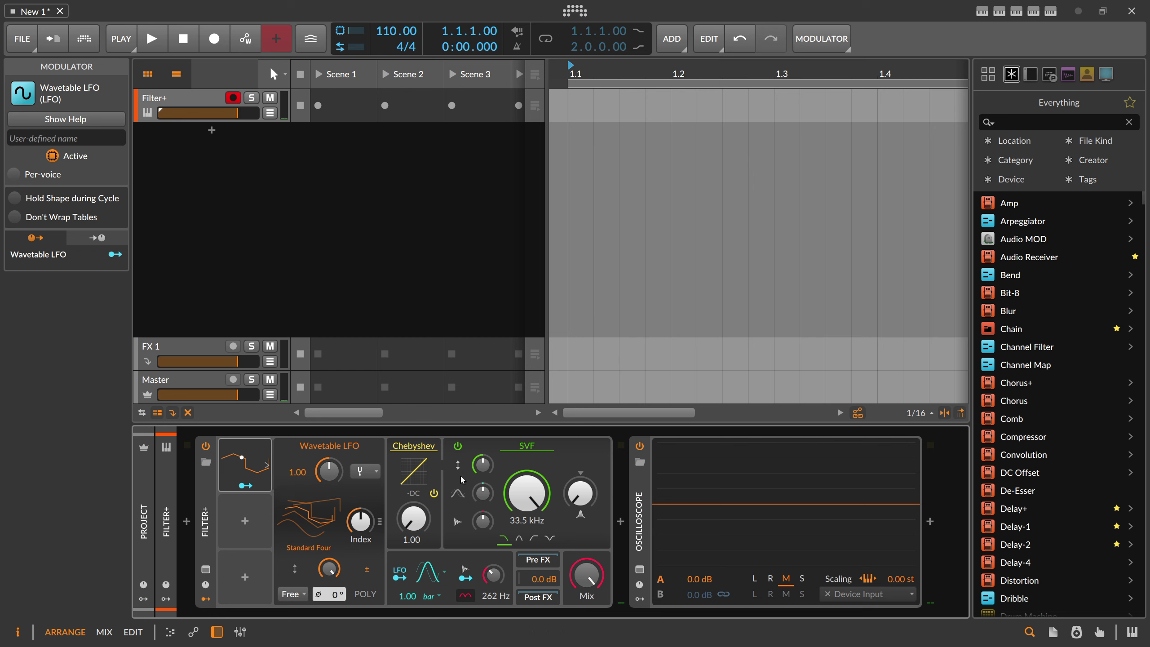
- Lower the SVF filter's drive to about -18.8 dB and modulate the Chebyshev value from the Wavetable LFO by about 3.543
{"action": "left_click_drag", "start_coordinate": [482, 465], "coordinate": [483, 471]}
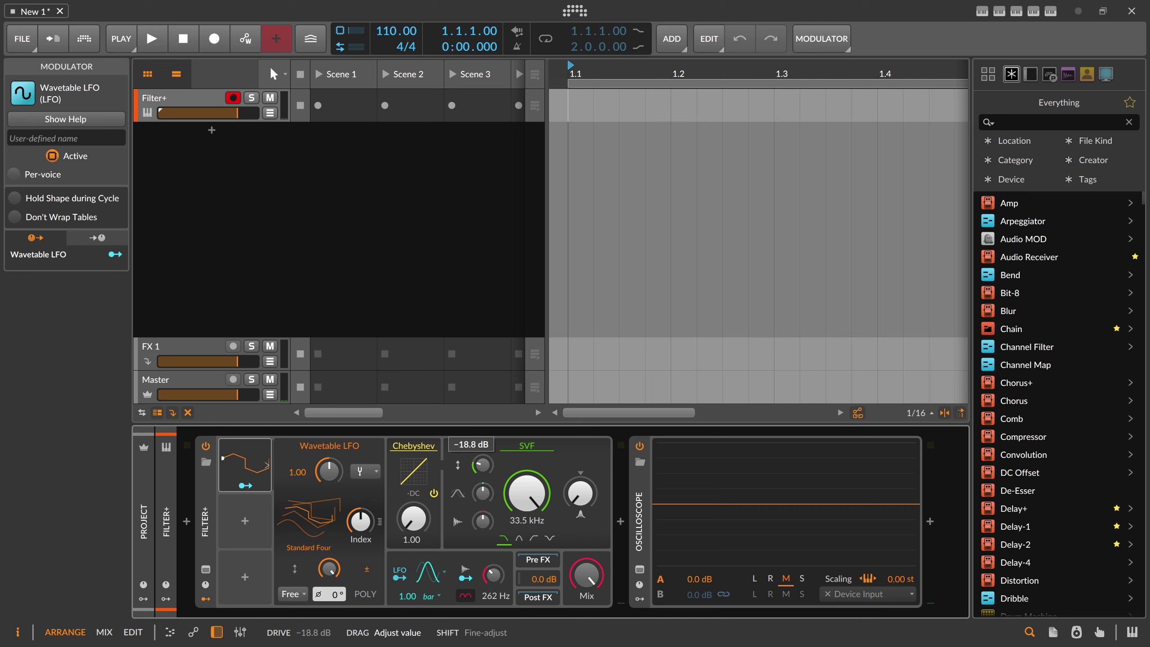
{"action": "left_click", "coordinate": [245, 485]}
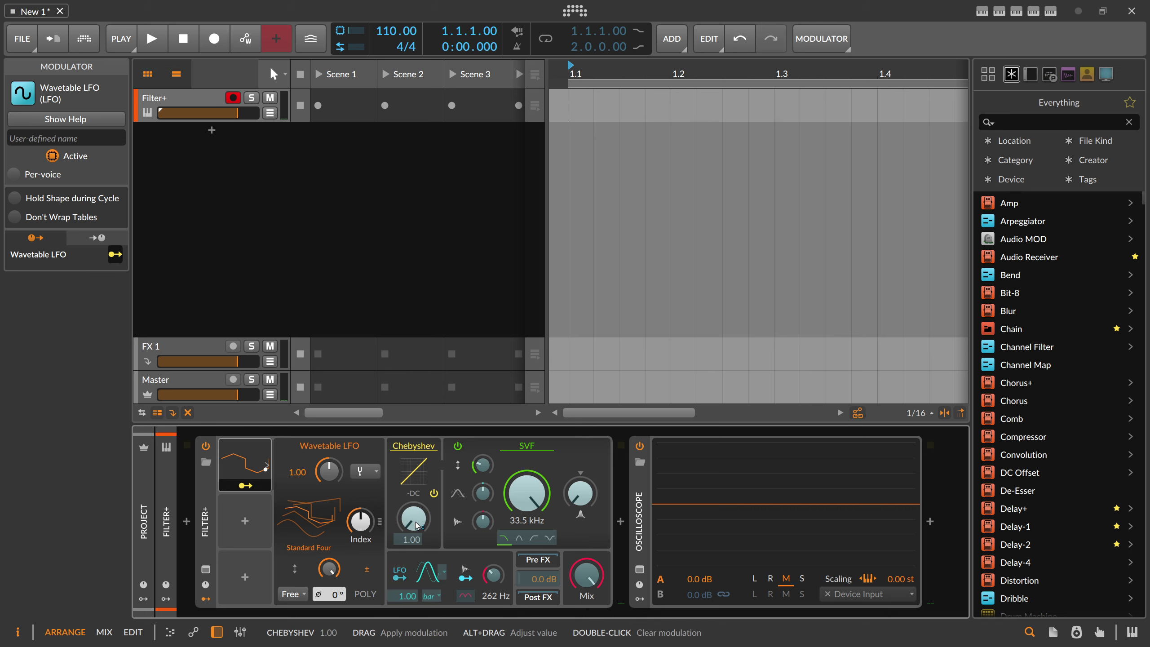
{"action": "mouse_move", "coordinate": [416, 526]}
{"action": "left_mouse_down"}
{"action": "mouse_move", "coordinate": [417, 485]}
{"action": "mouse_move", "coordinate": [417, 506]}
{"action": "left_mouse_up"}
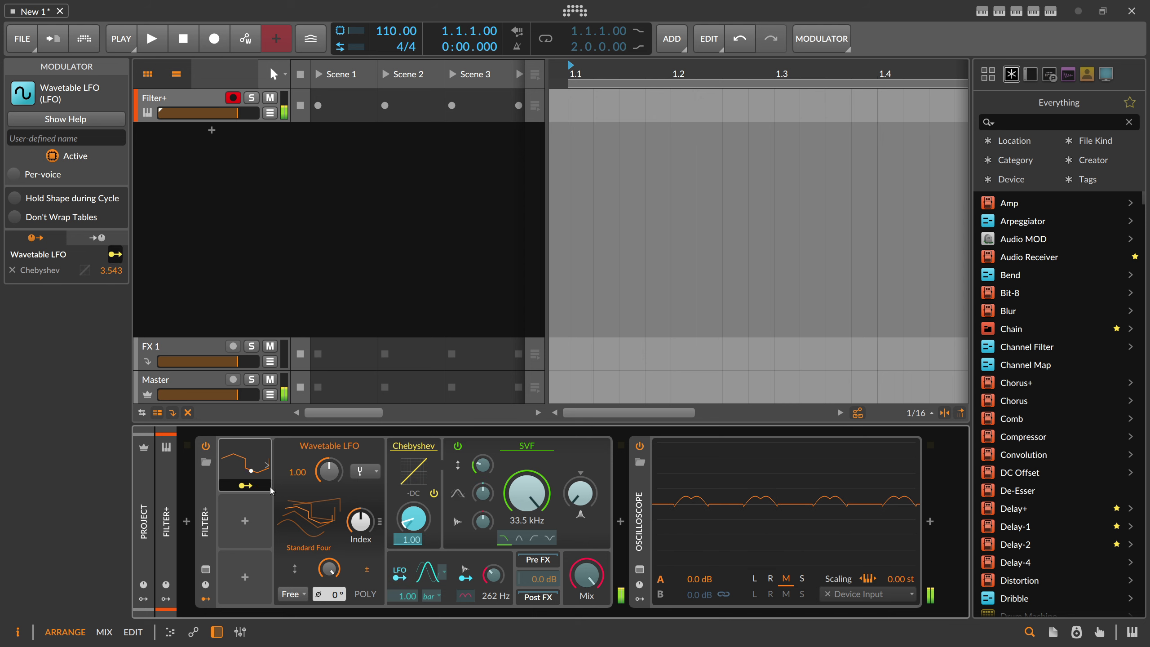
{"action": "left_click", "coordinate": [255, 486]}
- Adjust the filter drive to about -16.8 dB, and turn the Wavetable LFO's index to minimum and its amount to 0.00 %
{"action": "mouse_move", "coordinate": [488, 468]}
{"action": "left_mouse_down"}
{"action": "mouse_move", "coordinate": [488, 479]}
{"action": "mouse_move", "coordinate": [488, 469]}
{"action": "left_mouse_up"}
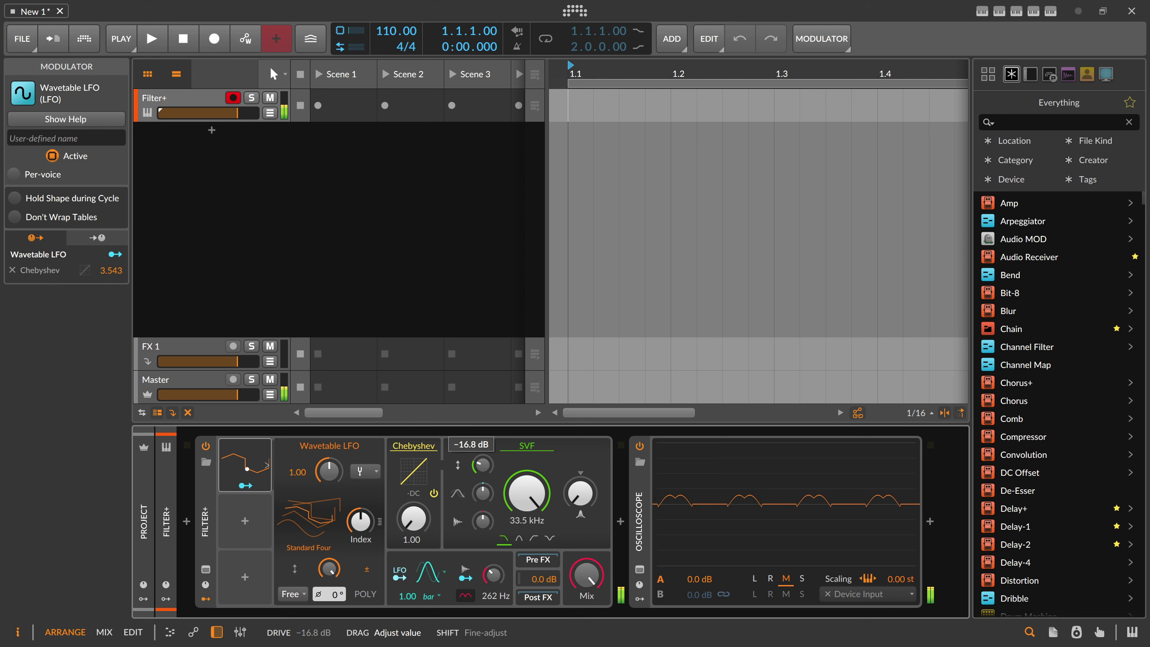
{"action": "mouse_move", "coordinate": [361, 521]}
{"action": "left_mouse_down"}
{"action": "mouse_move", "coordinate": [361, 563]}
{"action": "mouse_move", "coordinate": [361, 477]}
{"action": "mouse_move", "coordinate": [361, 539]}
{"action": "left_mouse_up"}
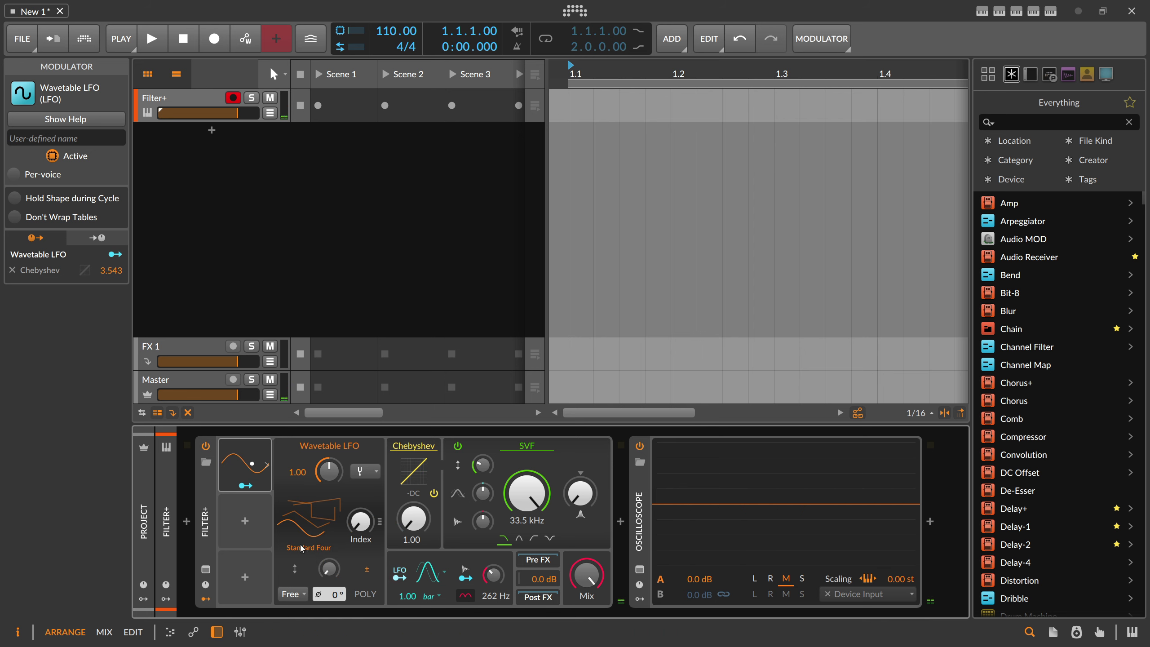
- Add a Segments envelope modulator to Filter+ and expand its controls
{"action": "left_click", "coordinate": [244, 525]}
{"action": "type", "text": "seg"}
{"action": "key", "text": "Return"}
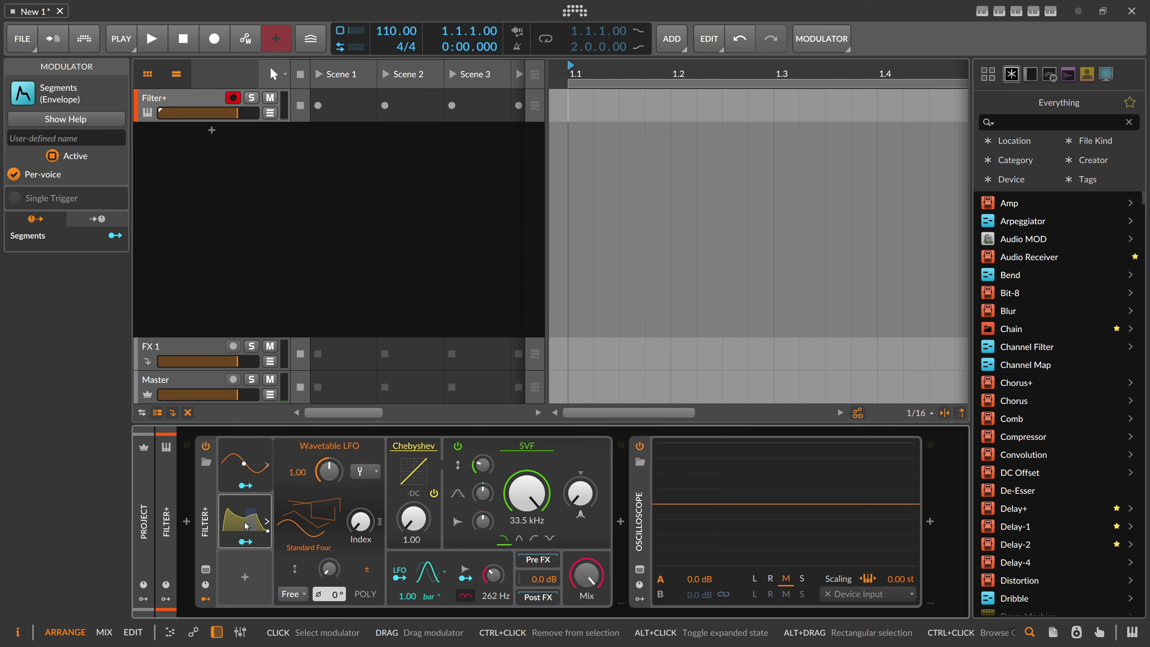
{"action": "left_click", "coordinate": [252, 508]}
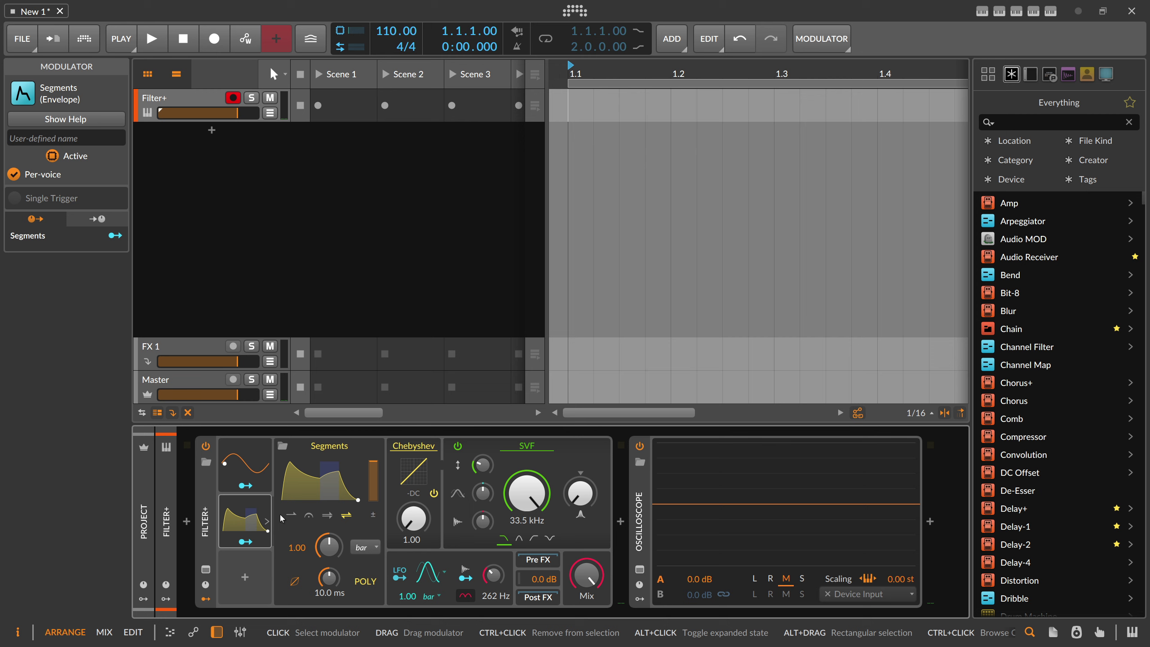
- Reshape the Segments curve into a single decay from 100 % at the start without the midpoint, and set its length to about 4.78 bars
{"action": "left_click", "coordinate": [318, 479]}
{"action": "double_click", "coordinate": [495, 290]}
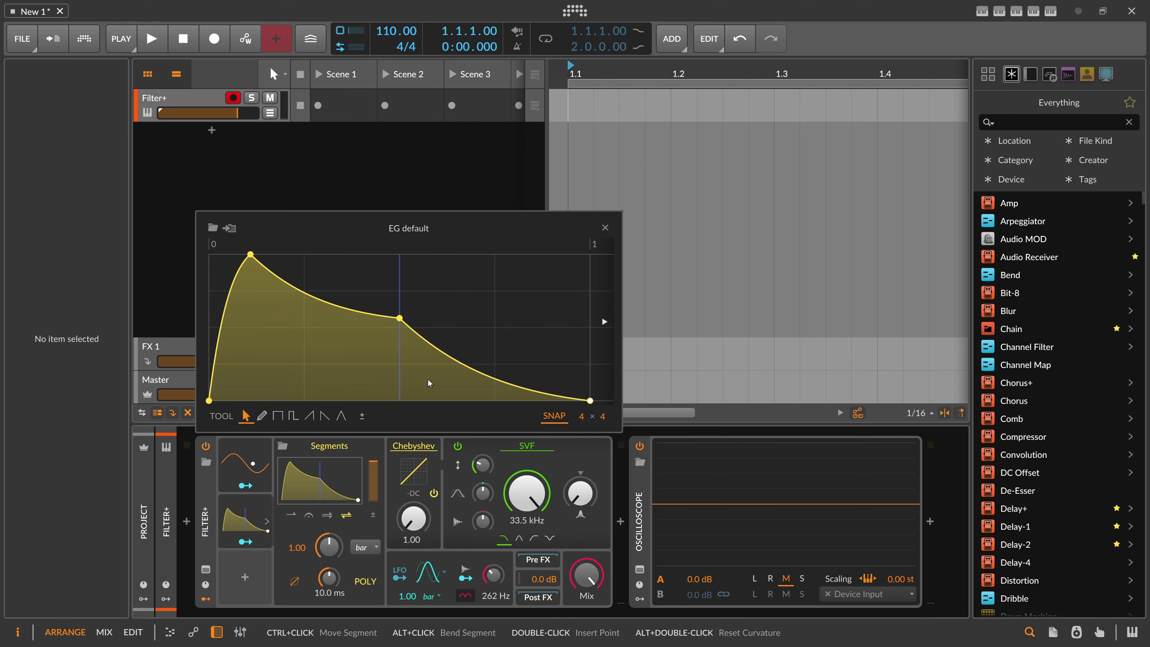
{"action": "left_click", "coordinate": [399, 321]}
{"action": "double_click", "coordinate": [385, 318]}
{"action": "double_click", "coordinate": [399, 328]}
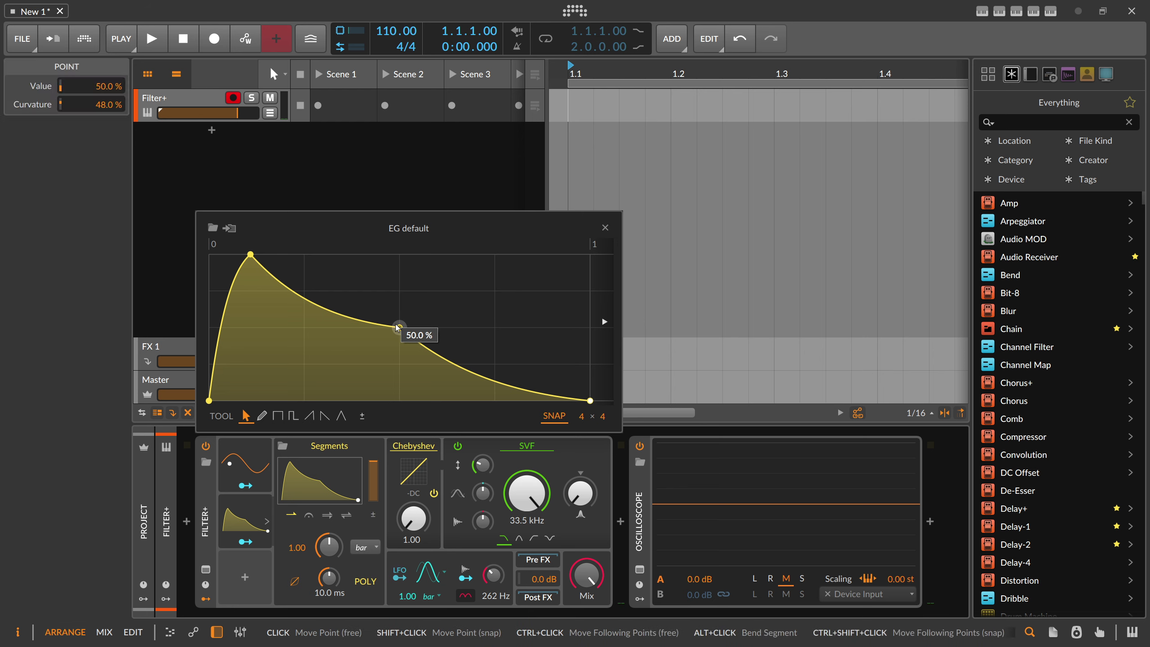
{"action": "left_click", "coordinate": [248, 255]}
{"action": "left_click_drag", "start_coordinate": [248, 254], "coordinate": [209, 255]}
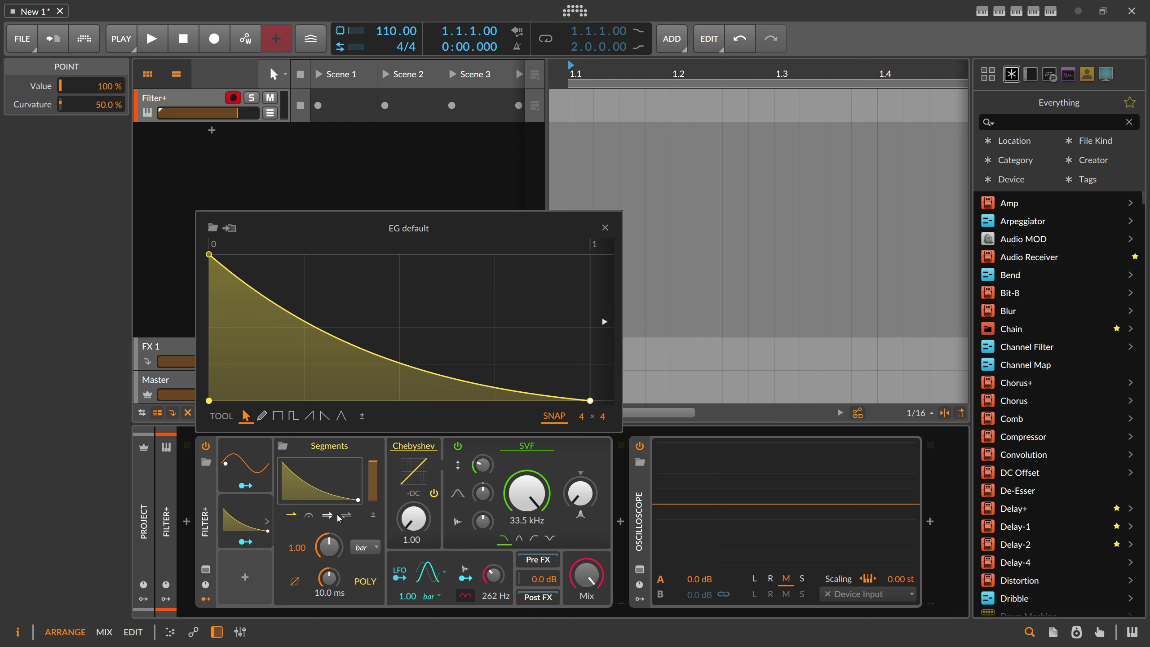
{"action": "left_click_drag", "start_coordinate": [329, 546], "coordinate": [329, 530]}
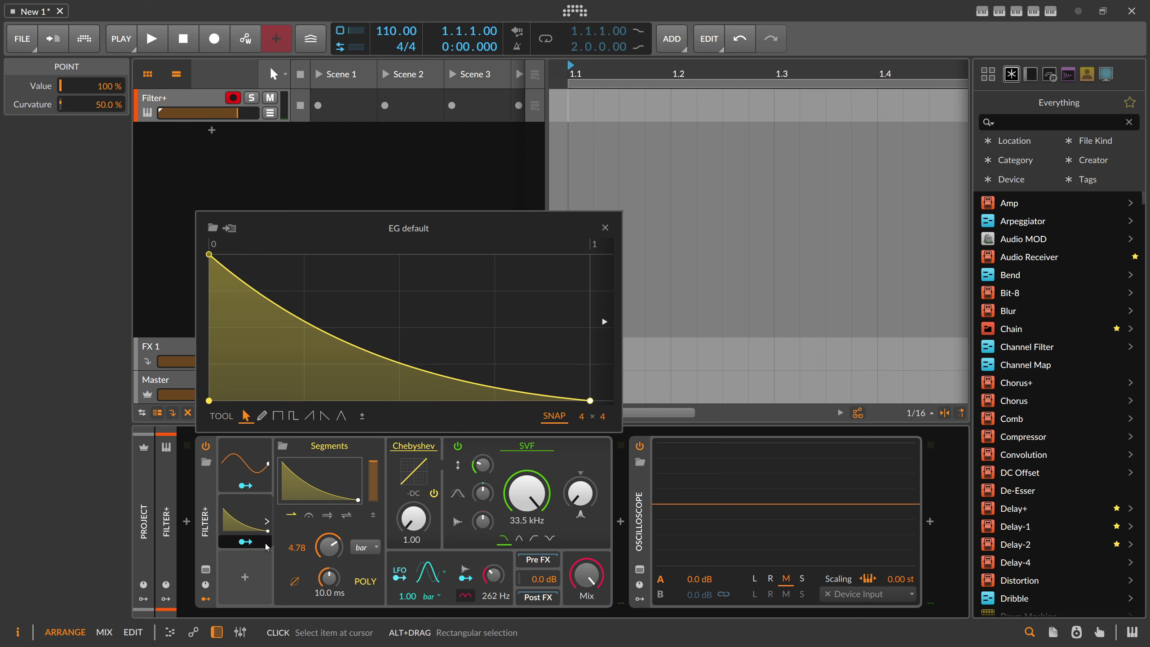
- Modulate the Wavetable LFO's Amount from Segments by 1.000 and shorten the Segments length to 0.05 bar
{"action": "left_click", "coordinate": [262, 543]}
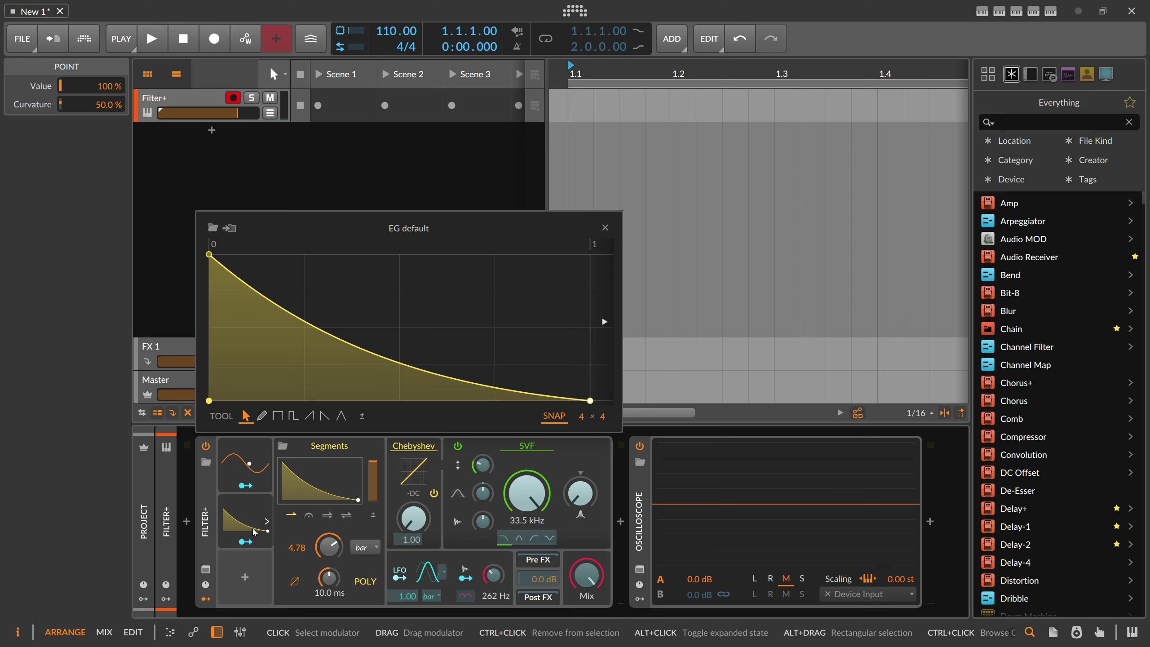
{"action": "left_click", "coordinate": [247, 475]}
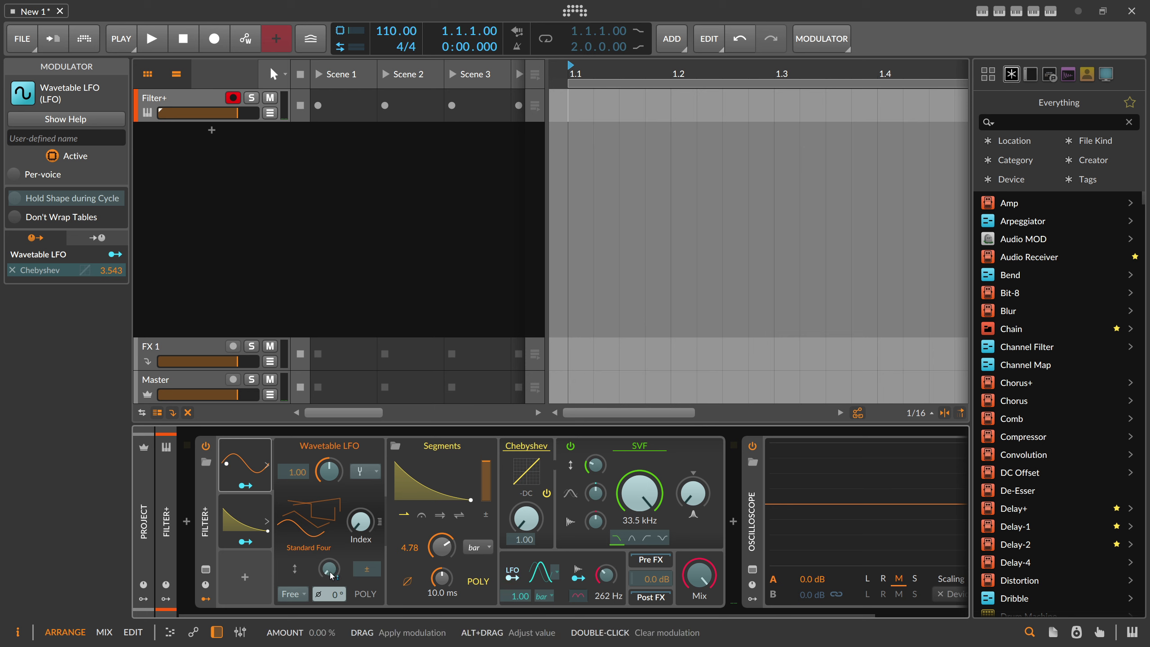
{"action": "left_click_drag", "start_coordinate": [326, 567], "coordinate": [326, 467]}
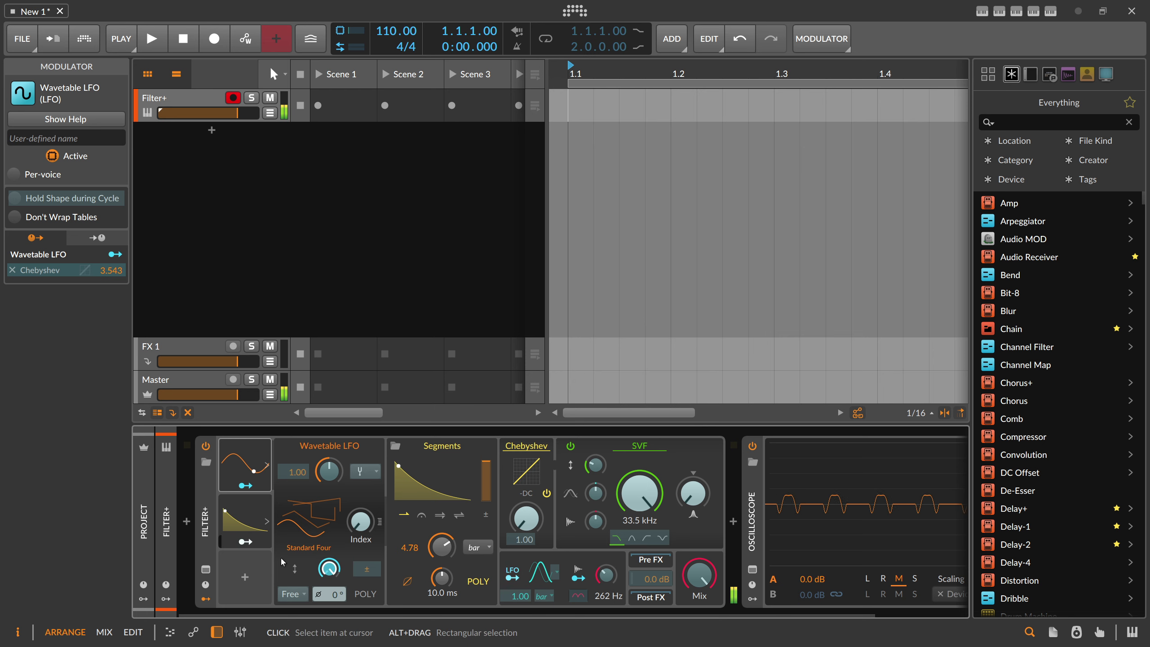
{"action": "mouse_move", "coordinate": [443, 547]}
{"action": "left_mouse_down"}
{"action": "mouse_move", "coordinate": [442, 588]}
{"action": "mouse_move", "coordinate": [447, 553]}
{"action": "left_mouse_up"}
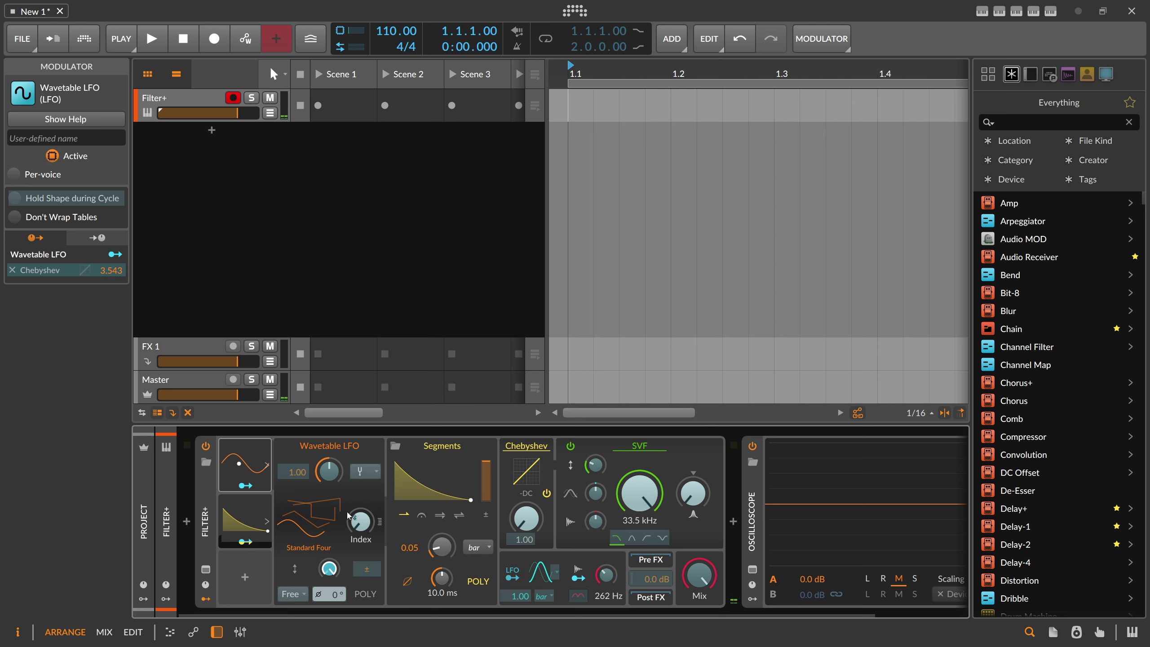
{"action": "left_click", "coordinate": [260, 547]}
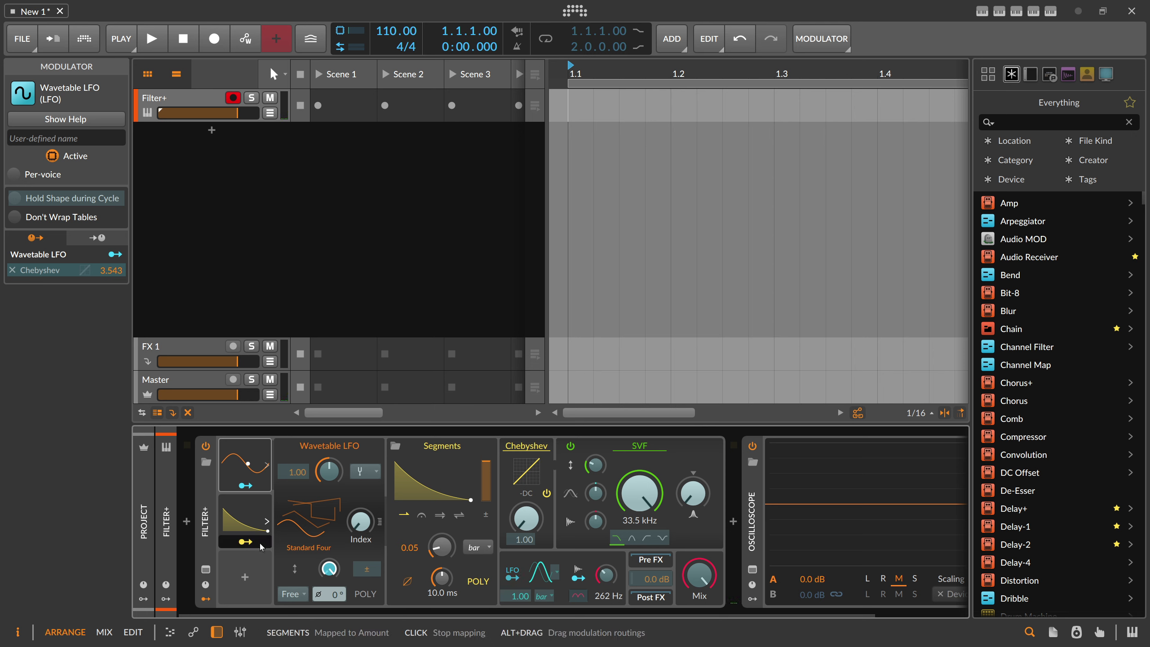
{"action": "left_click", "coordinate": [260, 547]}
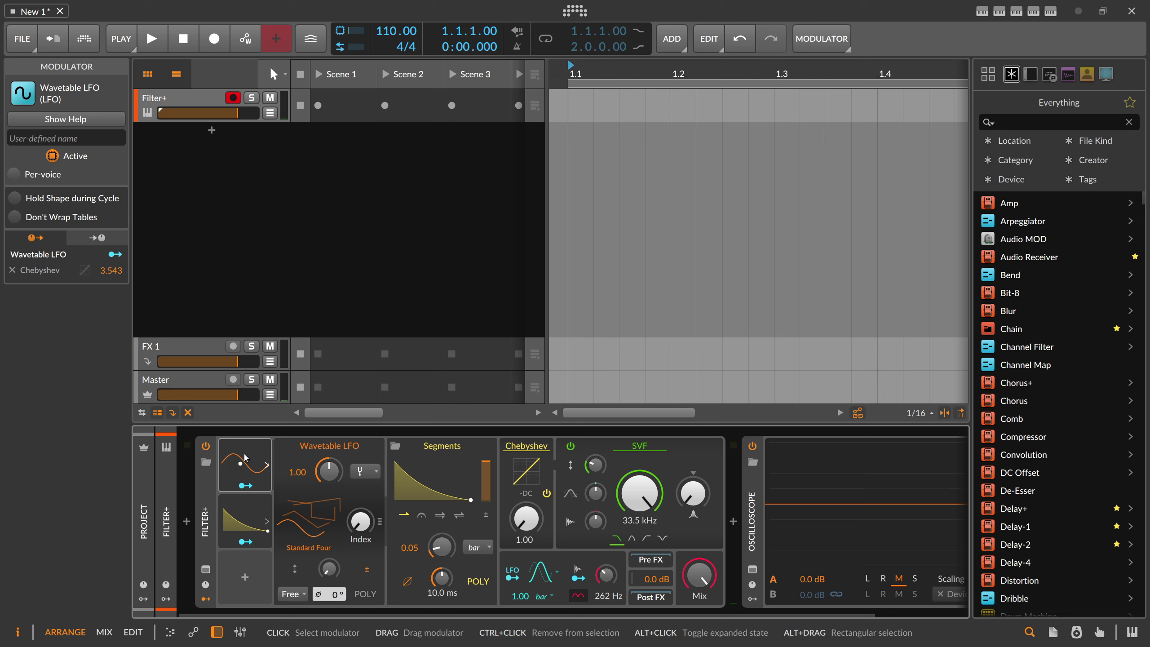
- Make the Wavetable LFO per-voice and add an Expressions modulator to Filter+
{"action": "left_click", "coordinate": [30, 179]}
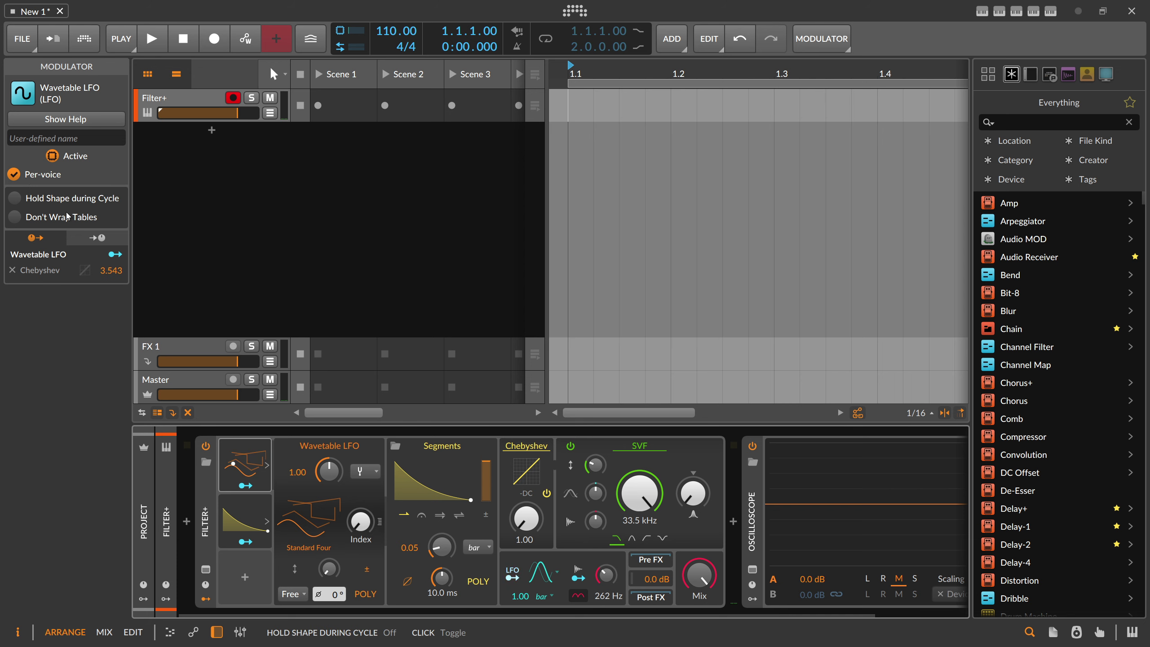
{"action": "left_click", "coordinate": [241, 521]}
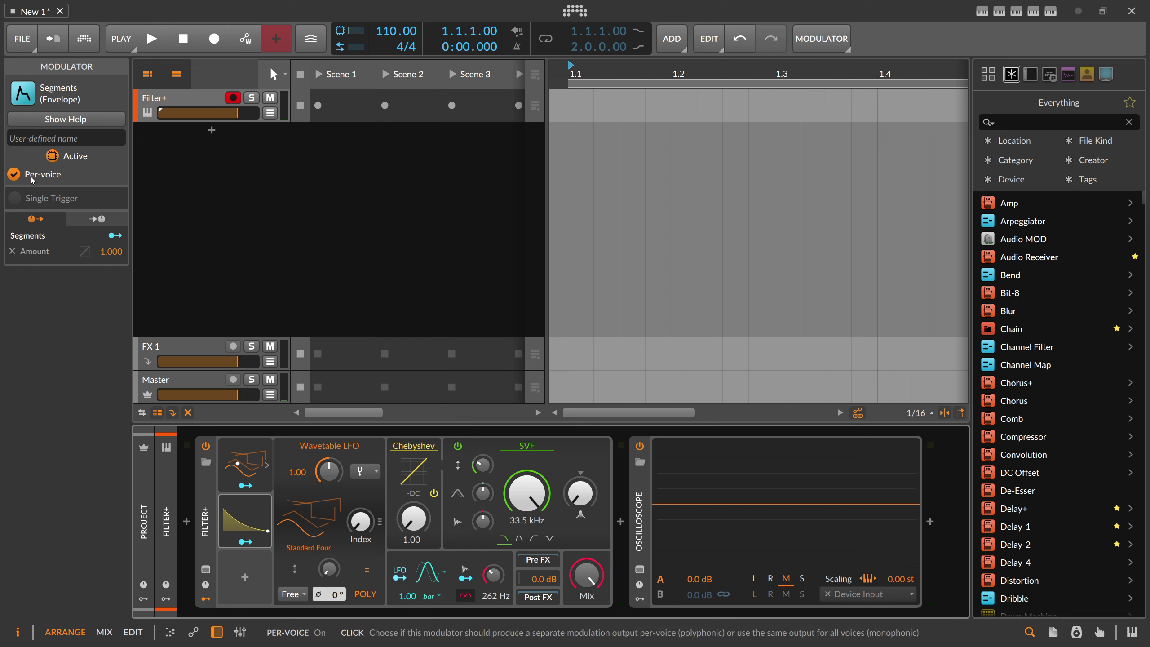
{"action": "left_click", "coordinate": [245, 577]}
{"action": "type", "text": "exp"}
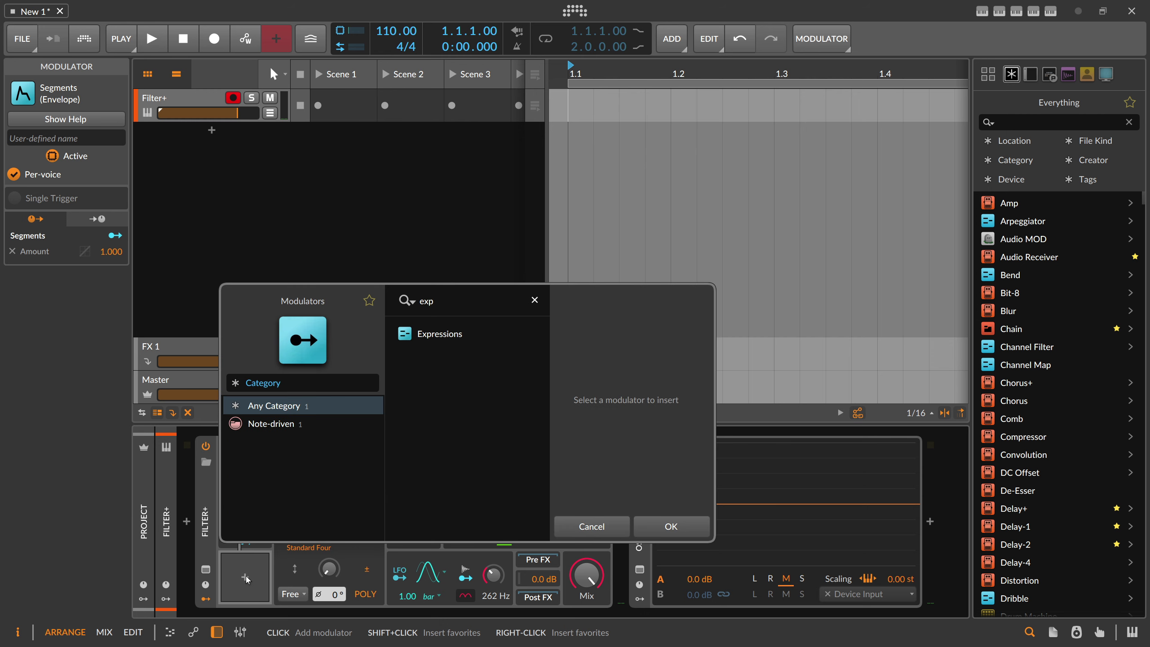
{"action": "key", "text": "Return"}
- Lower the Segments amount and modulate it from the Expressions Velocity output by about 0.734
{"action": "left_click", "coordinate": [234, 578]}
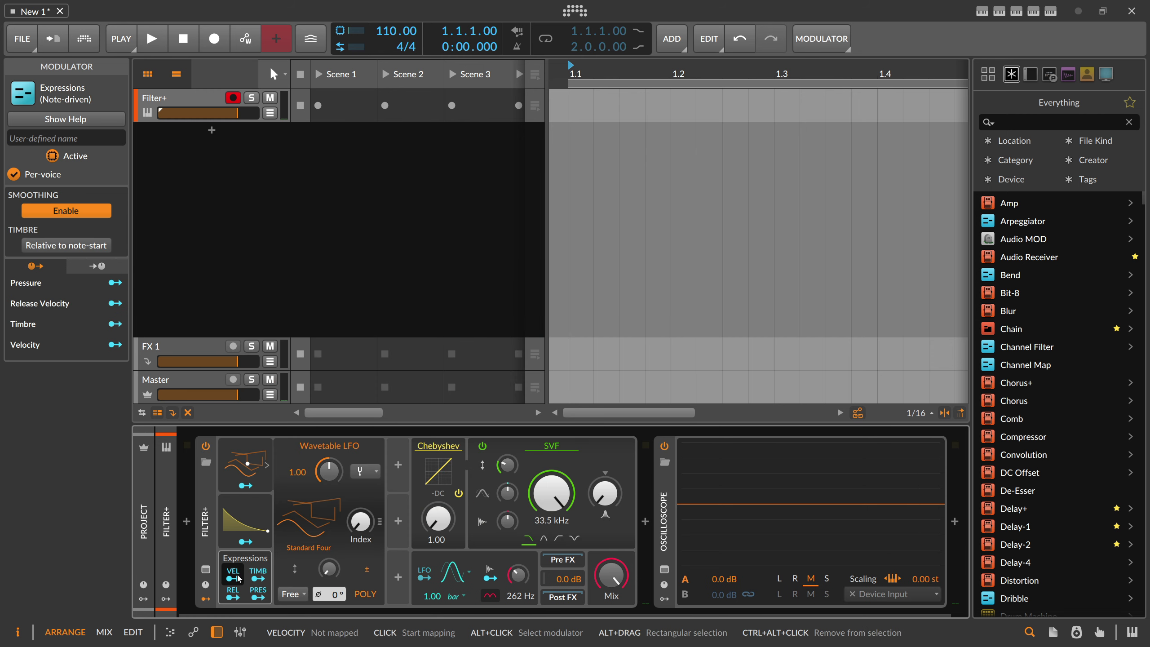
{"action": "left_click", "coordinate": [254, 521]}
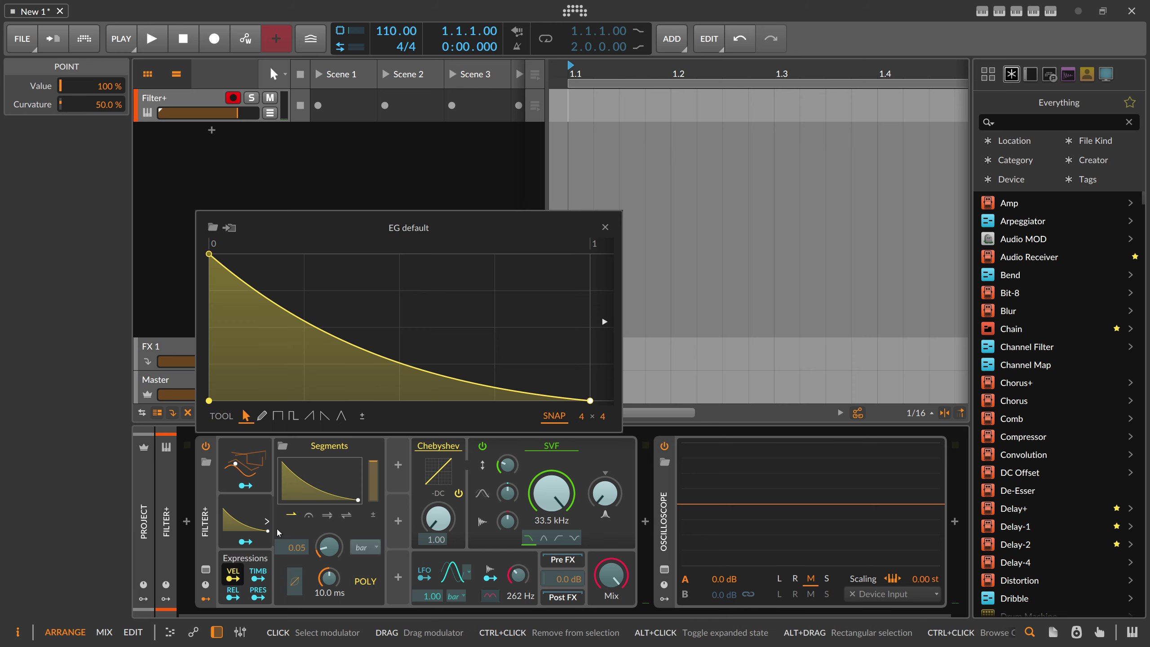
{"action": "left_click_drag", "start_coordinate": [373, 470], "coordinate": [375, 494]}
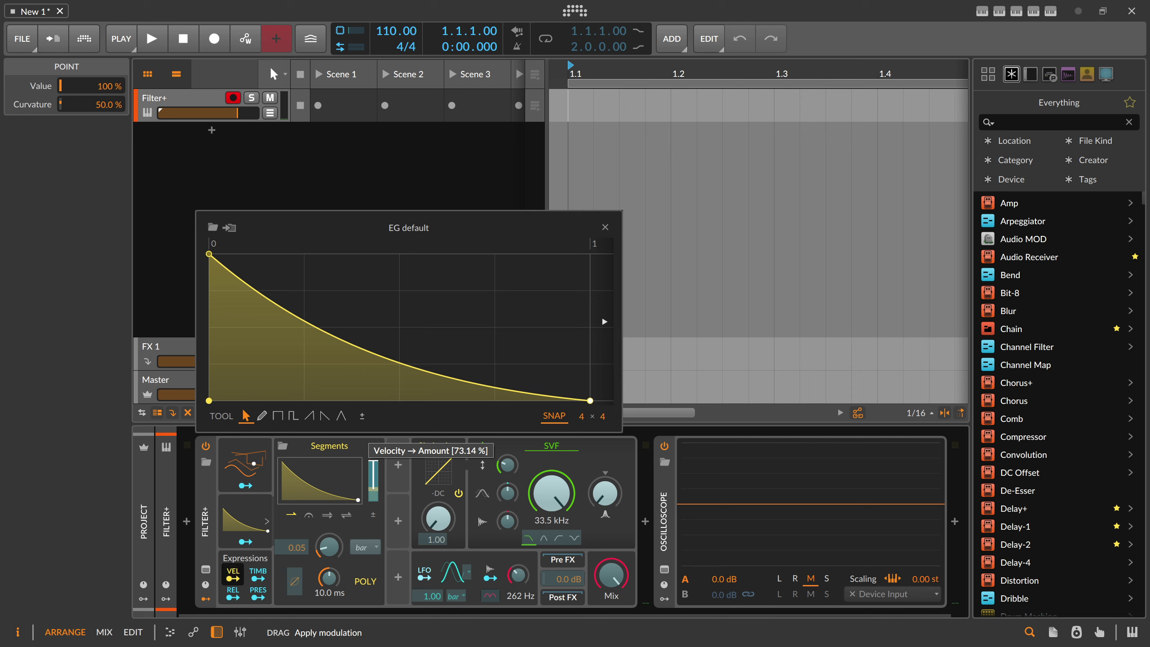
{"action": "left_click_drag", "start_coordinate": [374, 466], "coordinate": [374, 466]}
{"action": "left_click", "coordinate": [606, 227]}
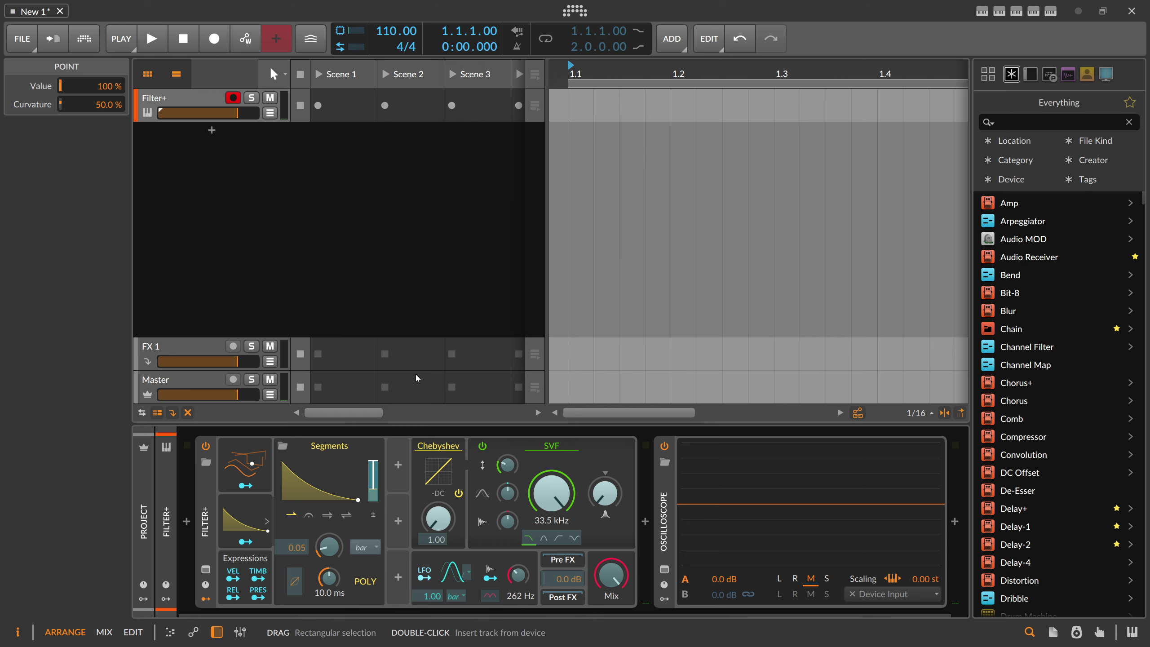
{"action": "left_click", "coordinate": [237, 574]}
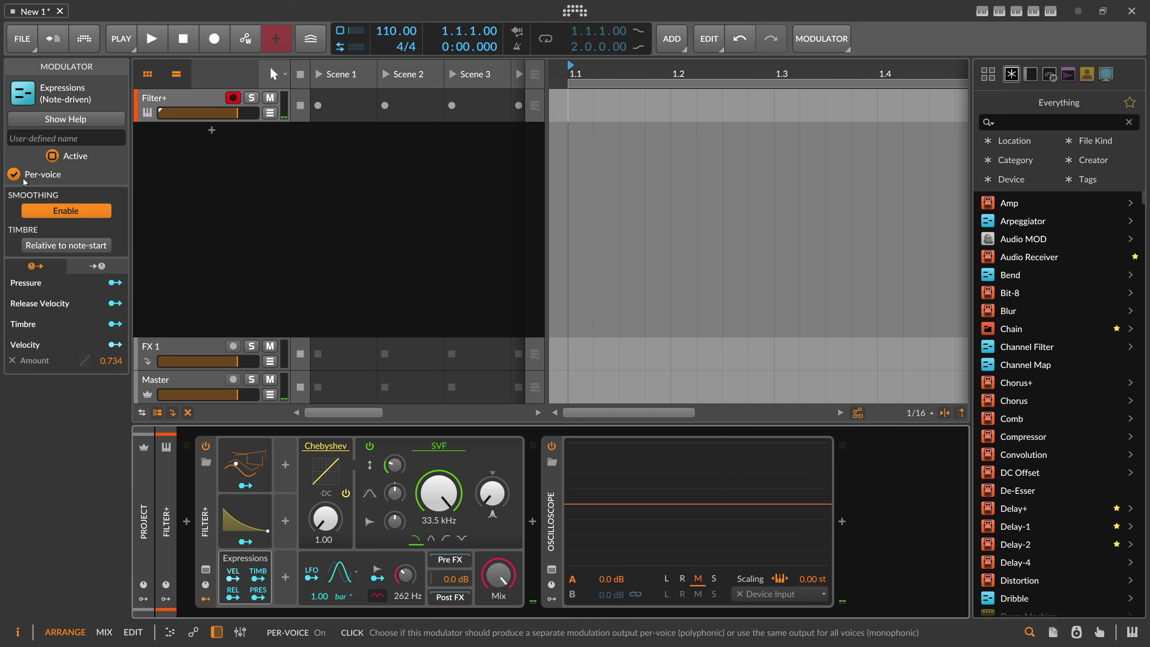
- Make the Filter+ device polyphonic with 16 voices
{"action": "left_click", "coordinate": [207, 522]}
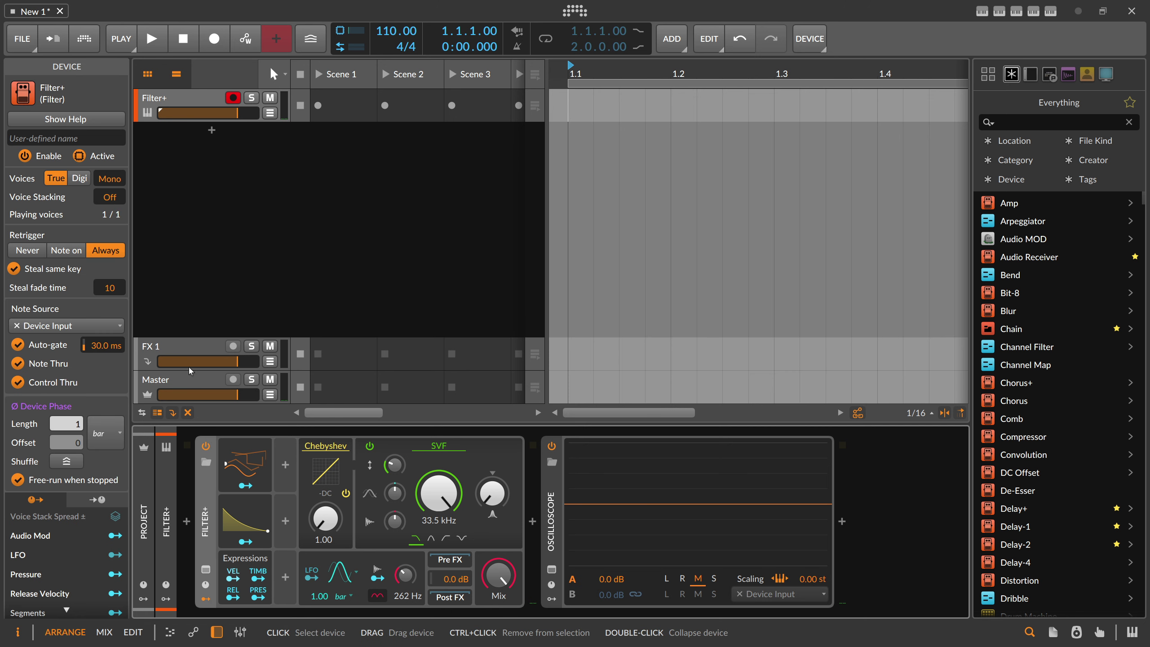
{"action": "left_click", "coordinate": [110, 178]}
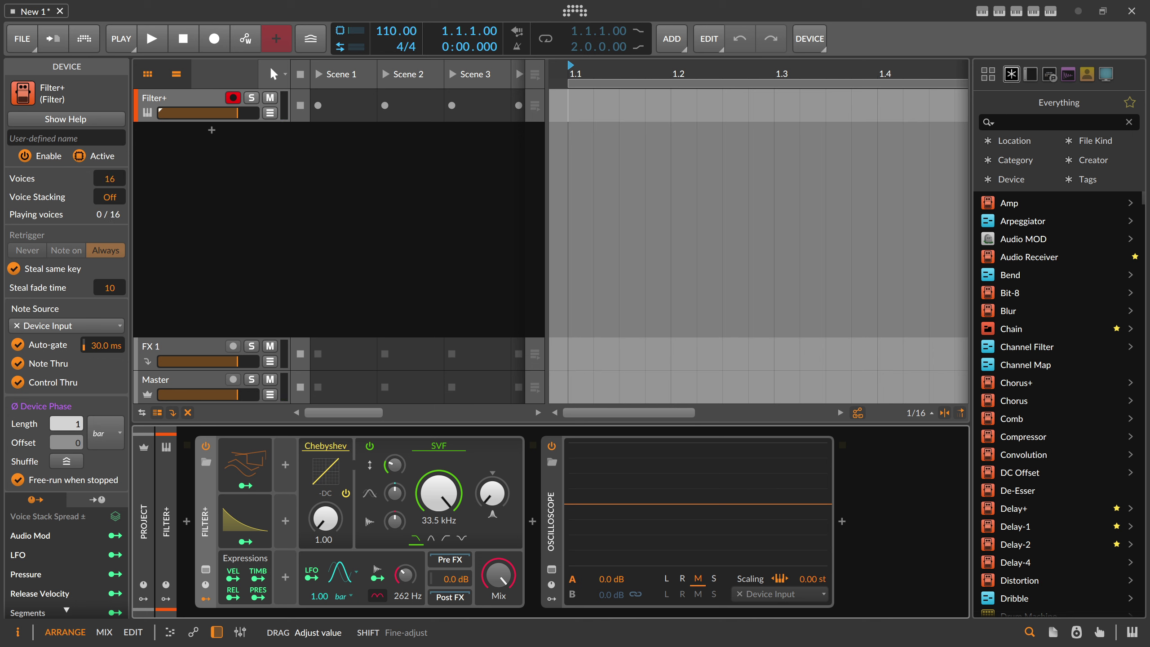
{"action": "left_click_drag", "start_coordinate": [114, 182], "coordinate": [114, 182]}
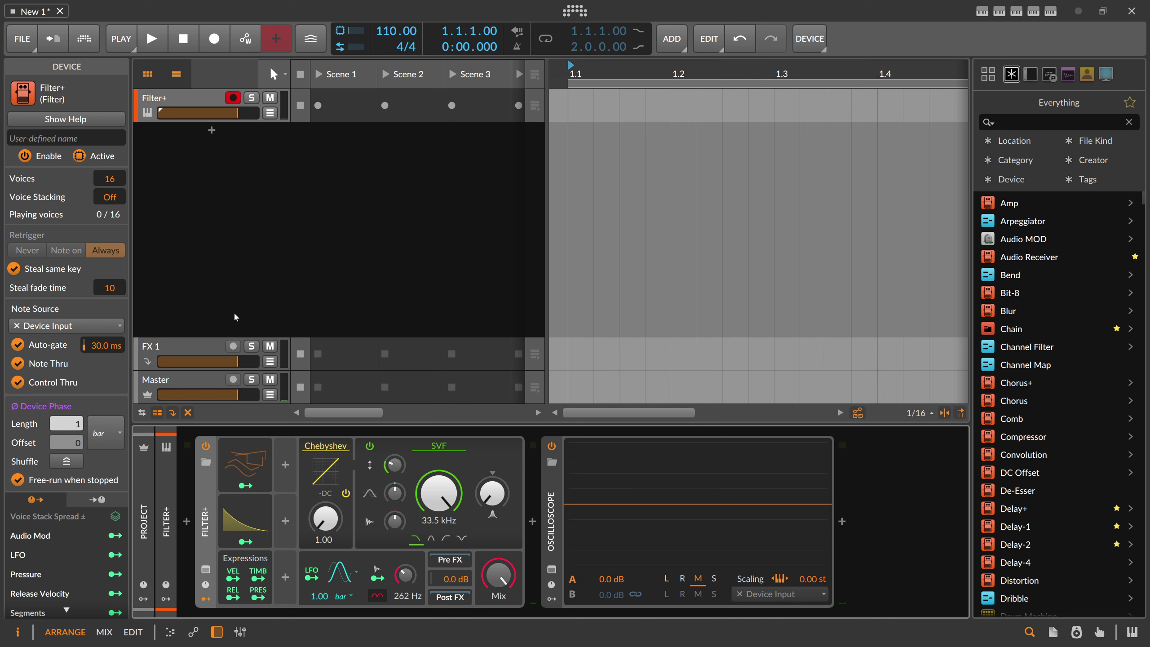
- Lengthen Segments to about 1.83 bars and set the Filter+ auto-gate release time to about 1.77 s
{"action": "left_click", "coordinate": [248, 502]}
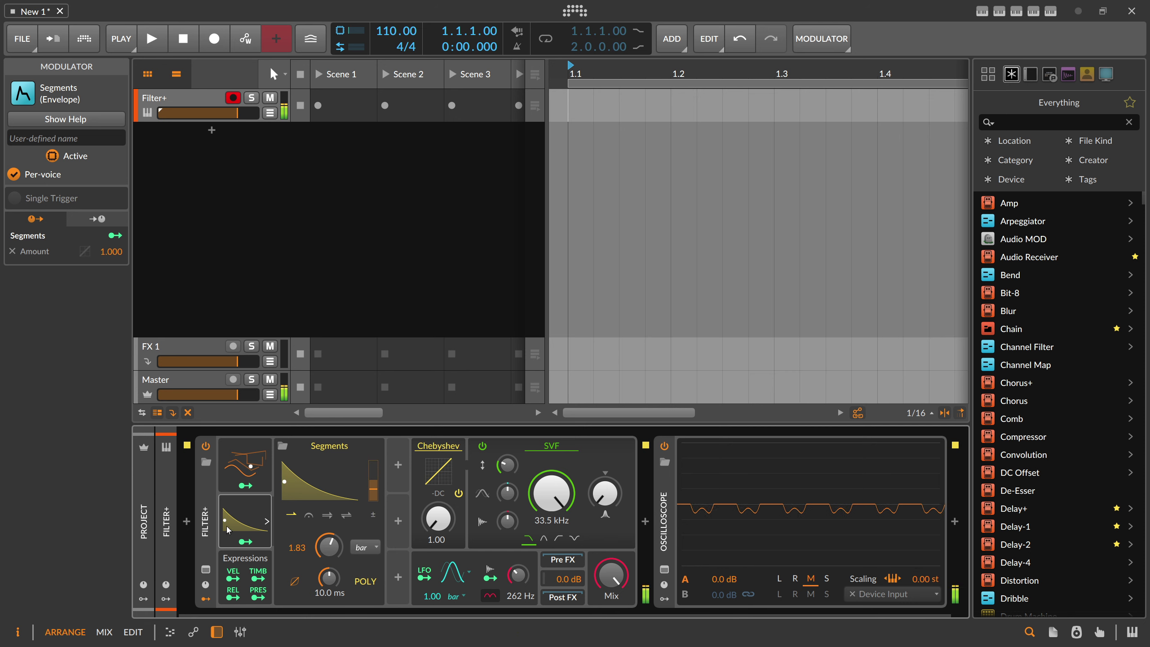
{"action": "left_click", "coordinate": [205, 519]}
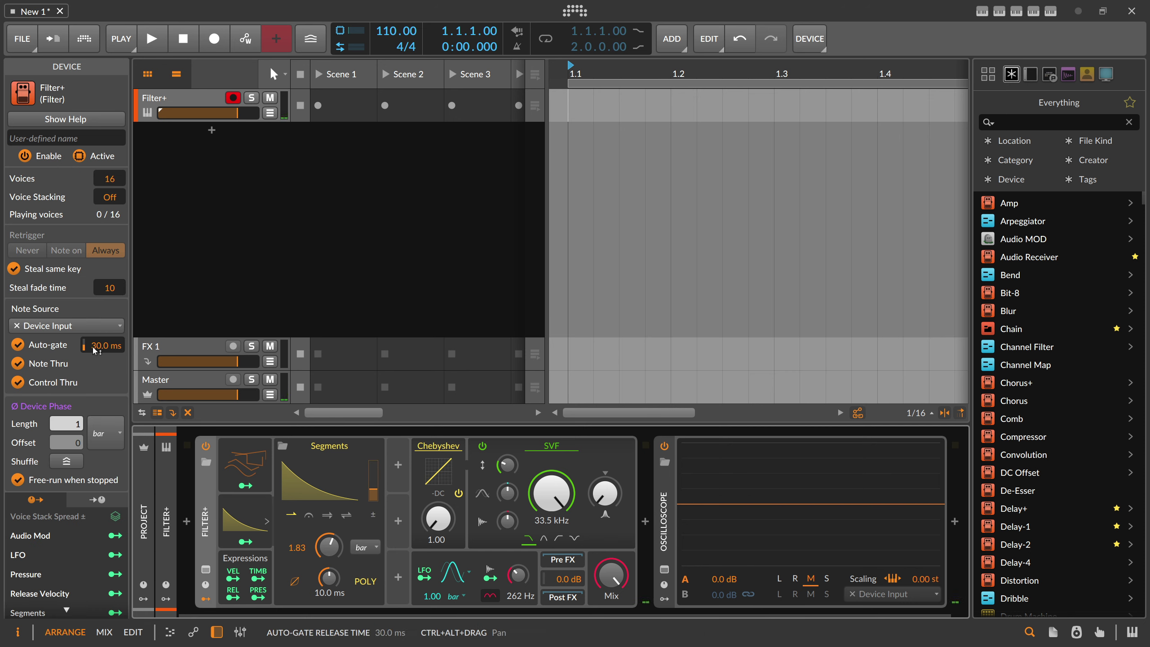
{"action": "mouse_move", "coordinate": [104, 349]}
{"action": "left_mouse_down"}
{"action": "mouse_move", "coordinate": [104, 330]}
{"action": "mouse_move", "coordinate": [107, 352]}
{"action": "left_mouse_up"}
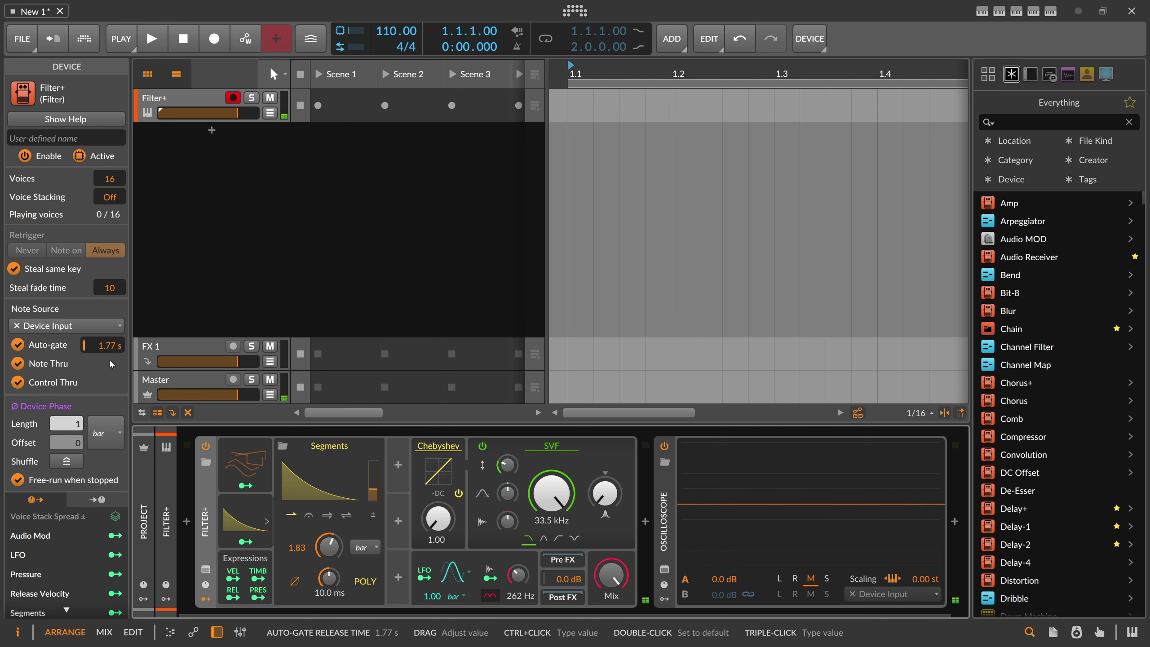
- Modulate the Wavetable LFO's Index from the Expressions Velocity output
{"action": "left_click", "coordinate": [245, 461]}
{"action": "left_click", "coordinate": [233, 575]}
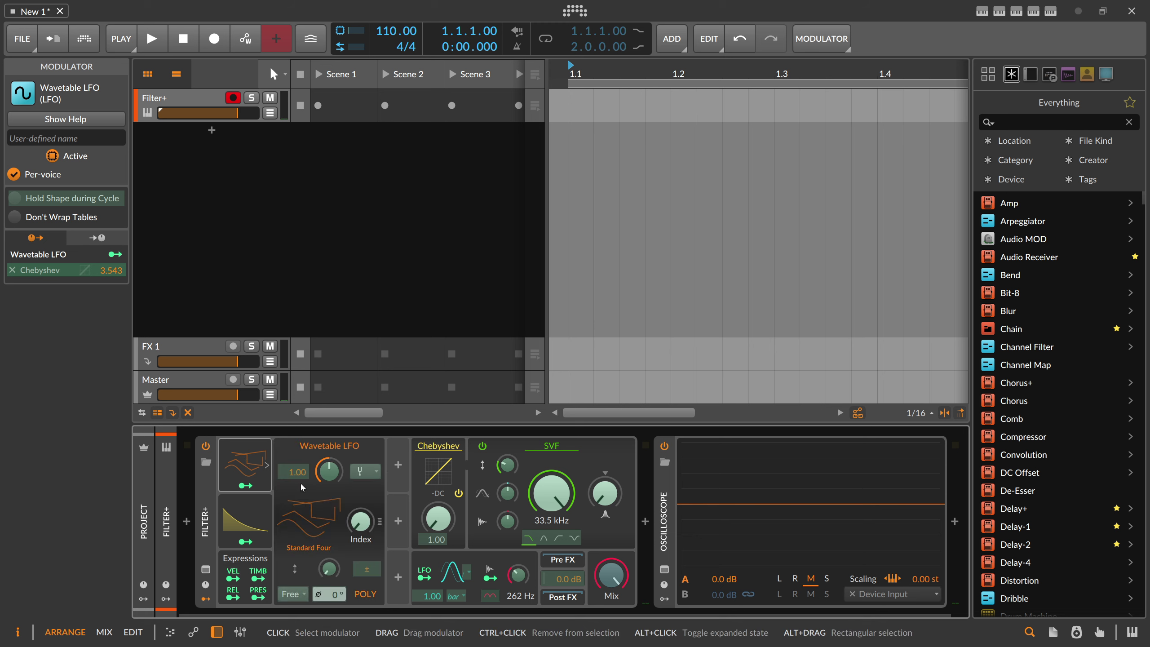
{"action": "left_click_drag", "start_coordinate": [360, 520], "coordinate": [360, 439]}
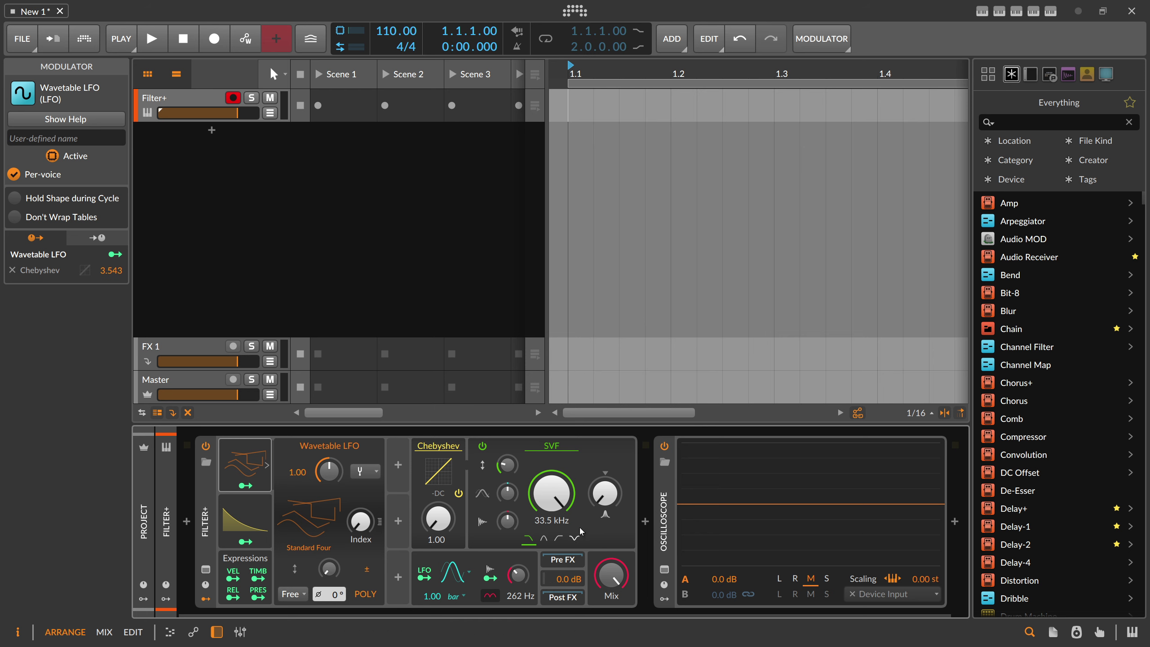
- Switch the Filter+ filter type from SVF to Vowels and collapse the expanded modulator controls
{"action": "left_click", "coordinate": [552, 446]}
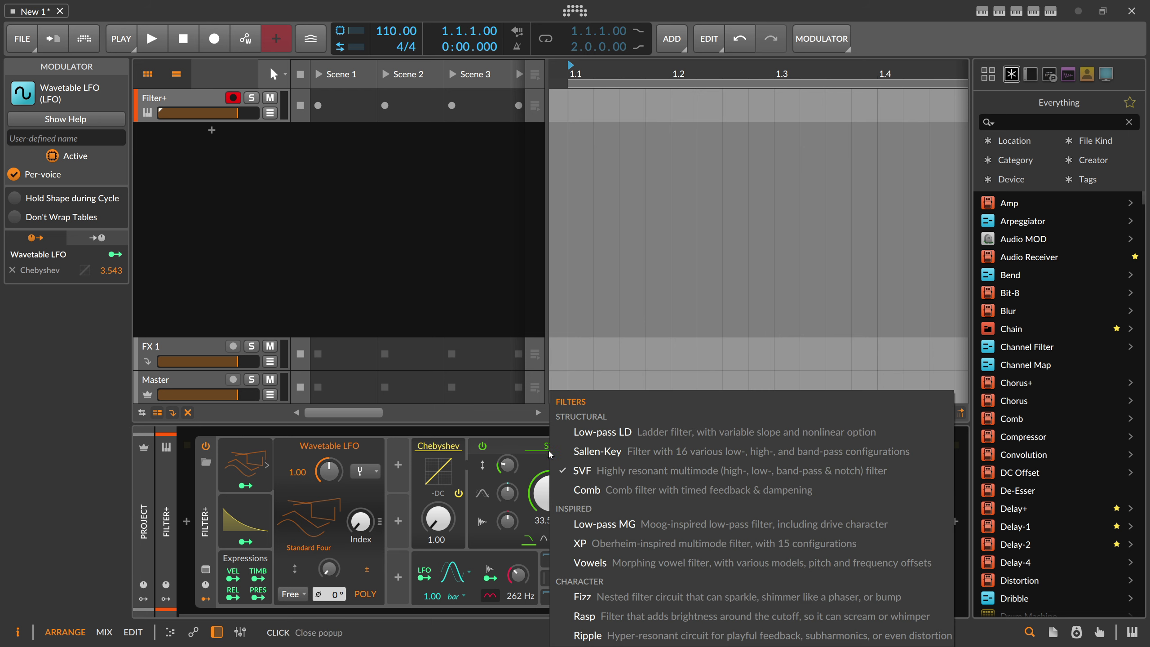
{"action": "left_click", "coordinate": [585, 565]}
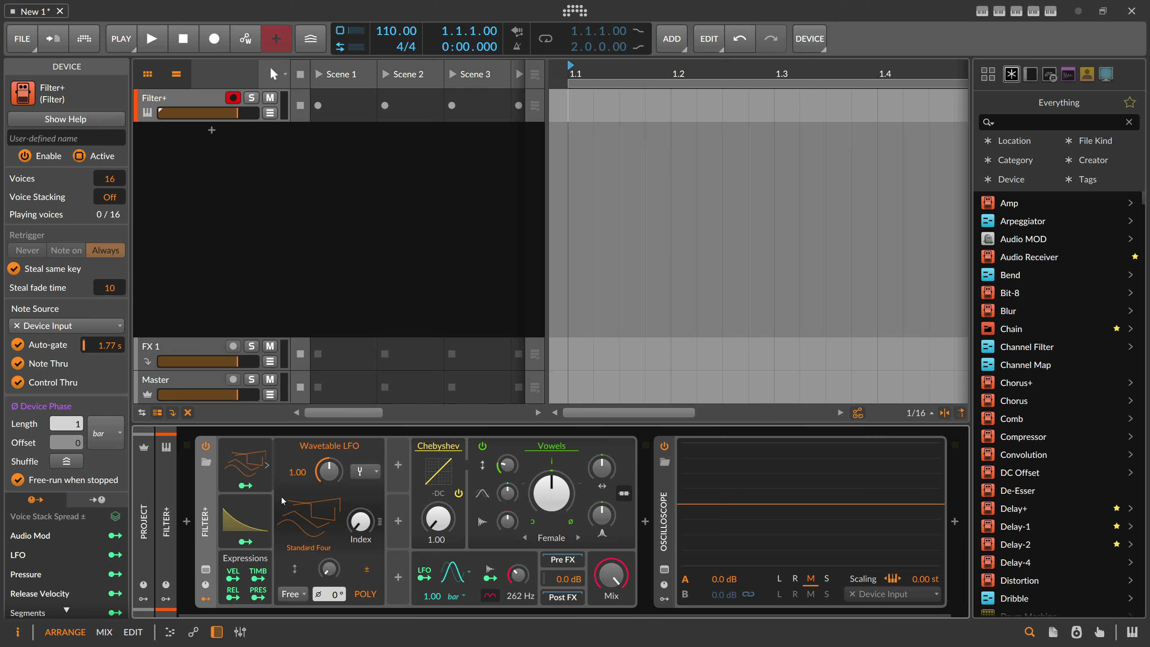
{"action": "left_click", "coordinate": [246, 499]}
{"action": "left_click", "coordinate": [247, 500]}
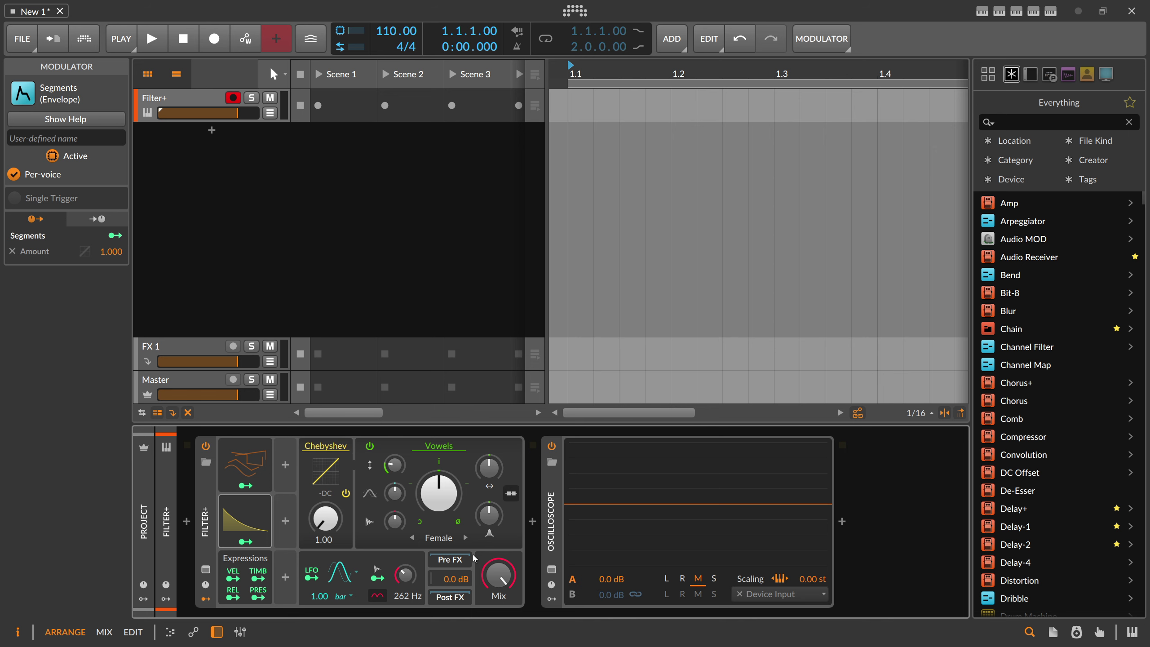
- Insert Delay+ between Filter+ and the Oscilloscope, and switch its blur effect to Space with the amount turned up
{"action": "left_click", "coordinate": [533, 522]}
{"action": "type", "text": "delay"}
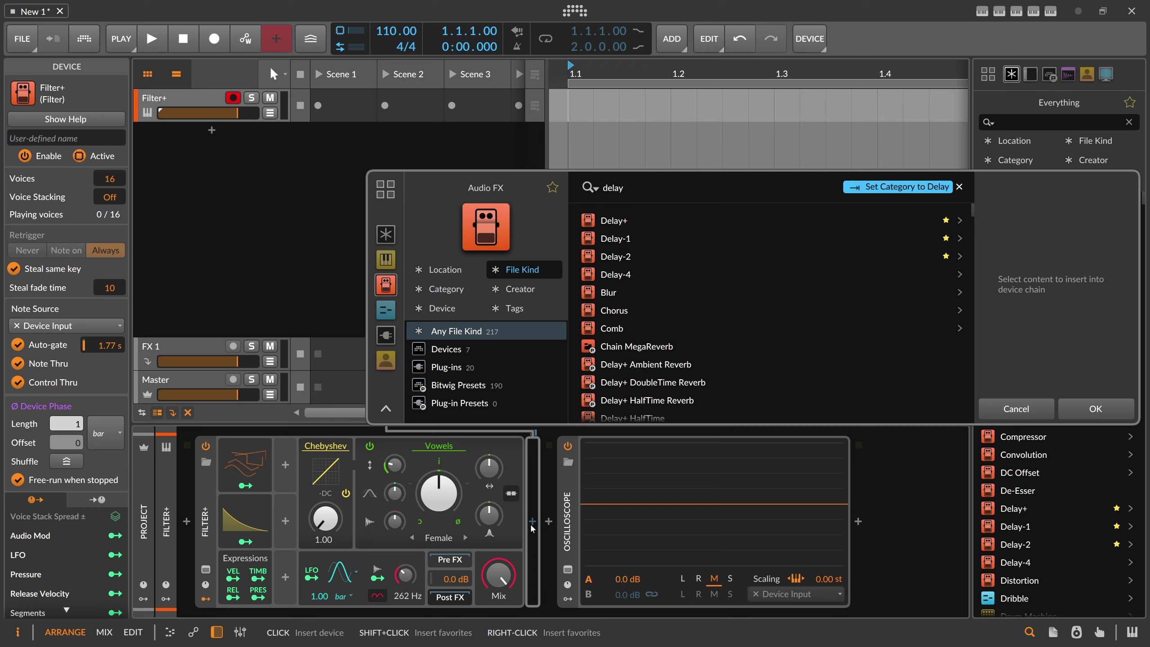
{"action": "key", "text": "Return"}
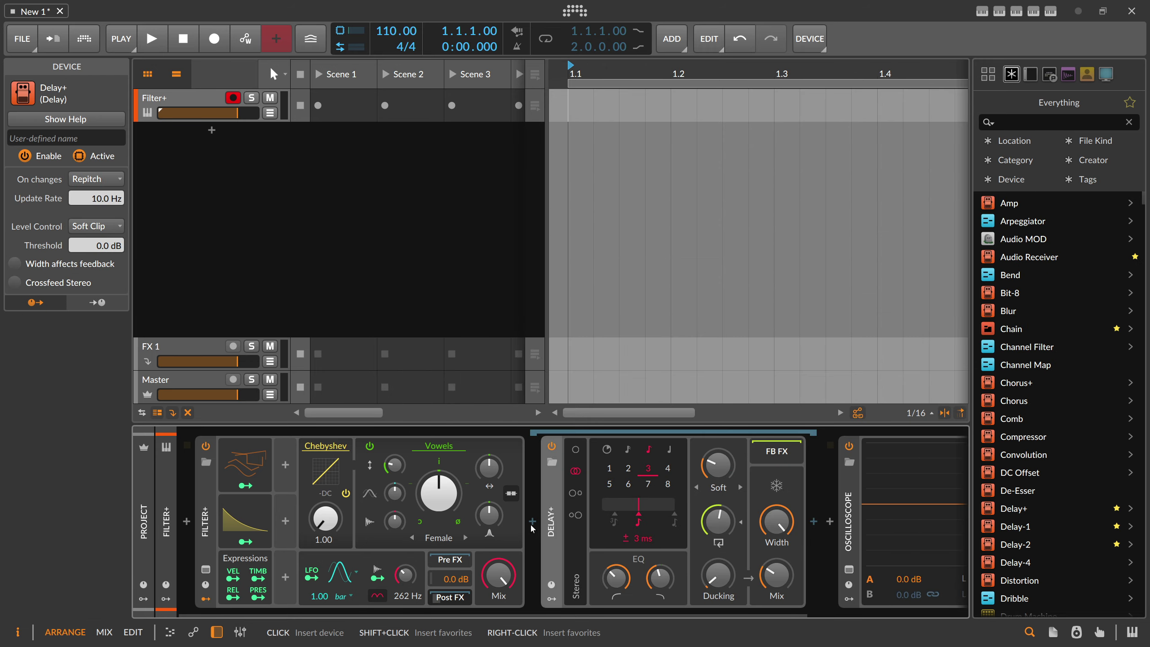
{"action": "left_click", "coordinate": [742, 488]}
{"action": "left_click", "coordinate": [697, 488]}
{"action": "left_click_drag", "start_coordinate": [718, 466], "coordinate": [718, 376]}
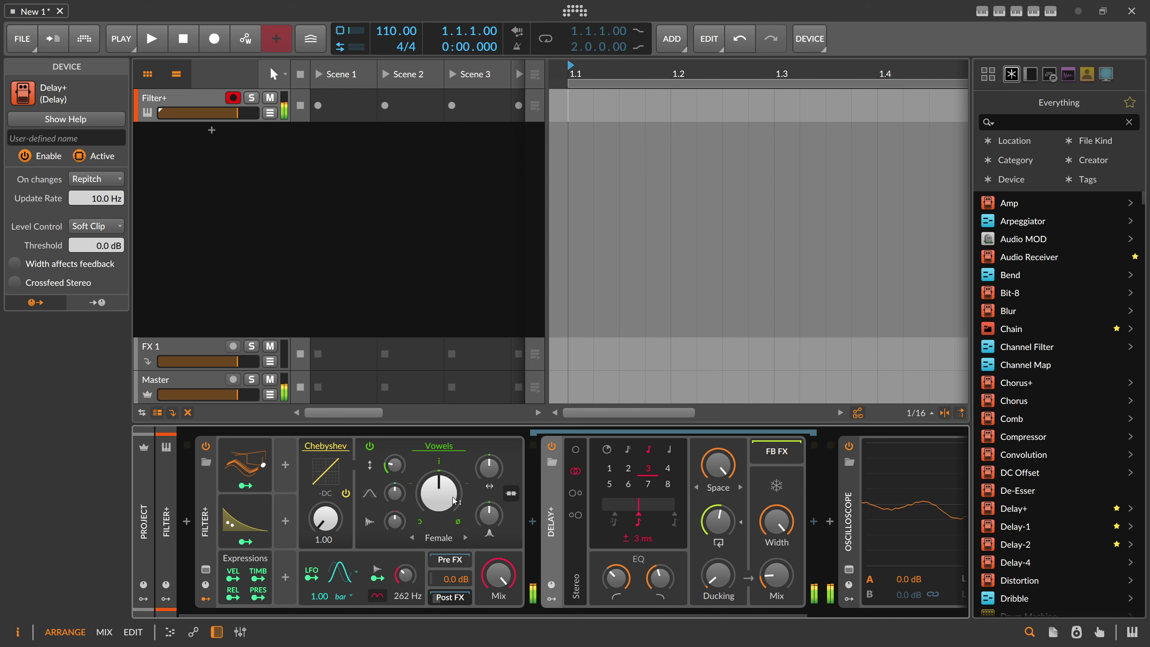
- Change the Filter+ filter type to Fizz and lower its main cutoff frequency to about 1.32 kHz
{"action": "left_click_drag", "start_coordinate": [444, 488], "coordinate": [443, 478]}
{"action": "left_click", "coordinate": [451, 448]}
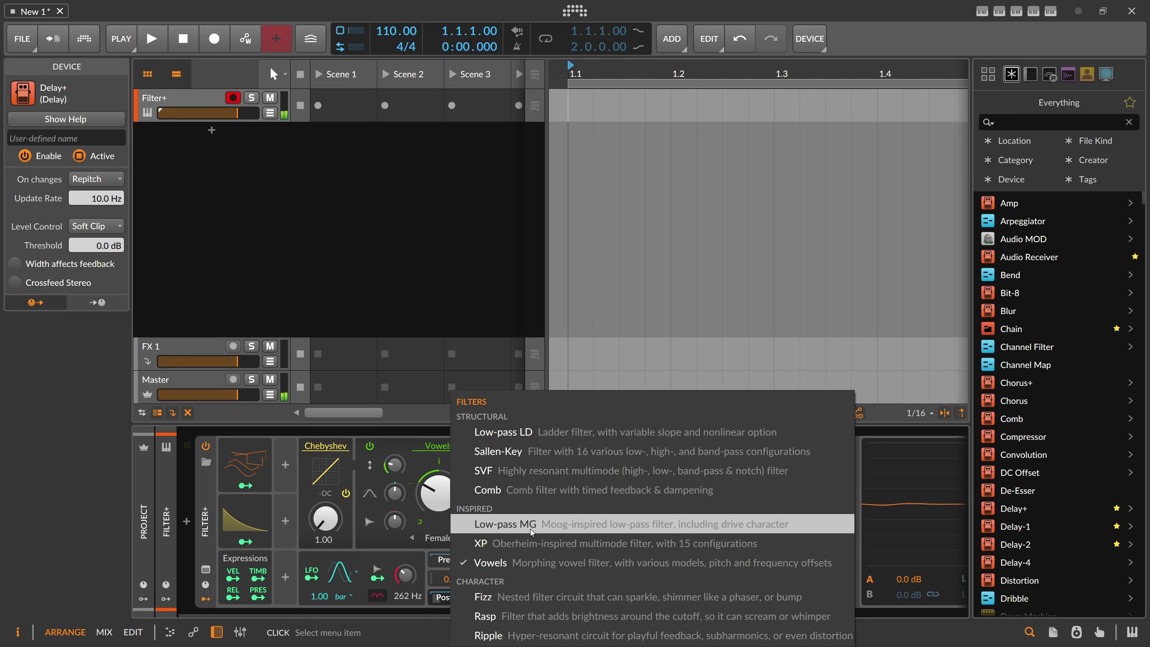
{"action": "left_click", "coordinate": [519, 597]}
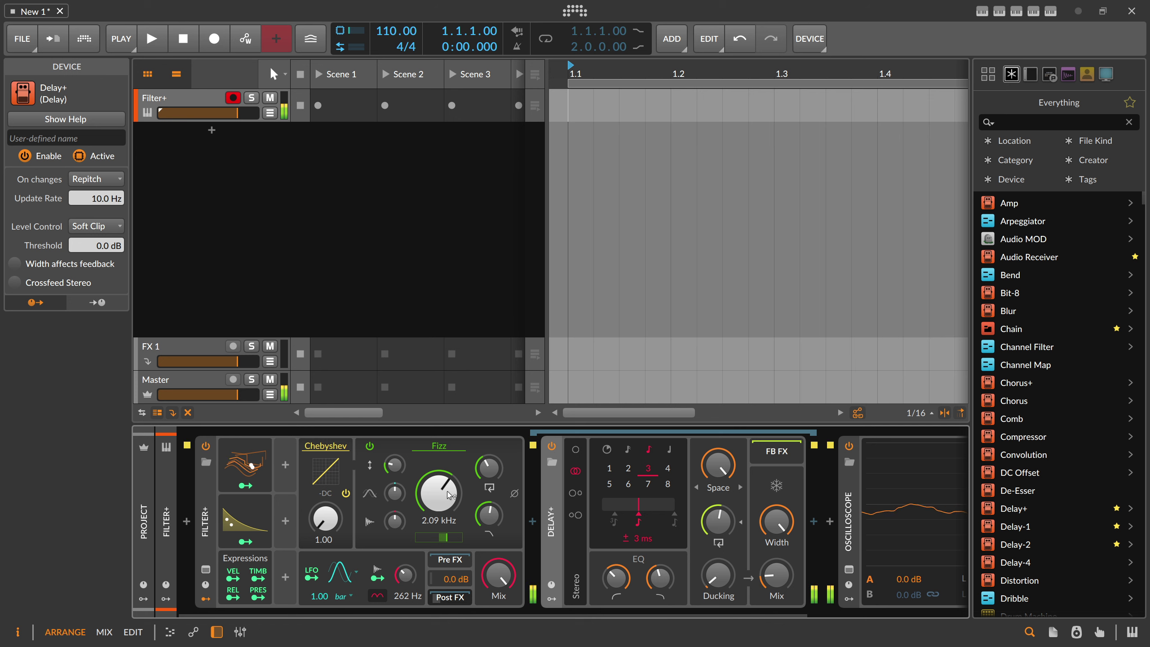
{"action": "scroll", "coordinate": [448, 494], "scroll_direction": "down", "scroll_amount": 5}
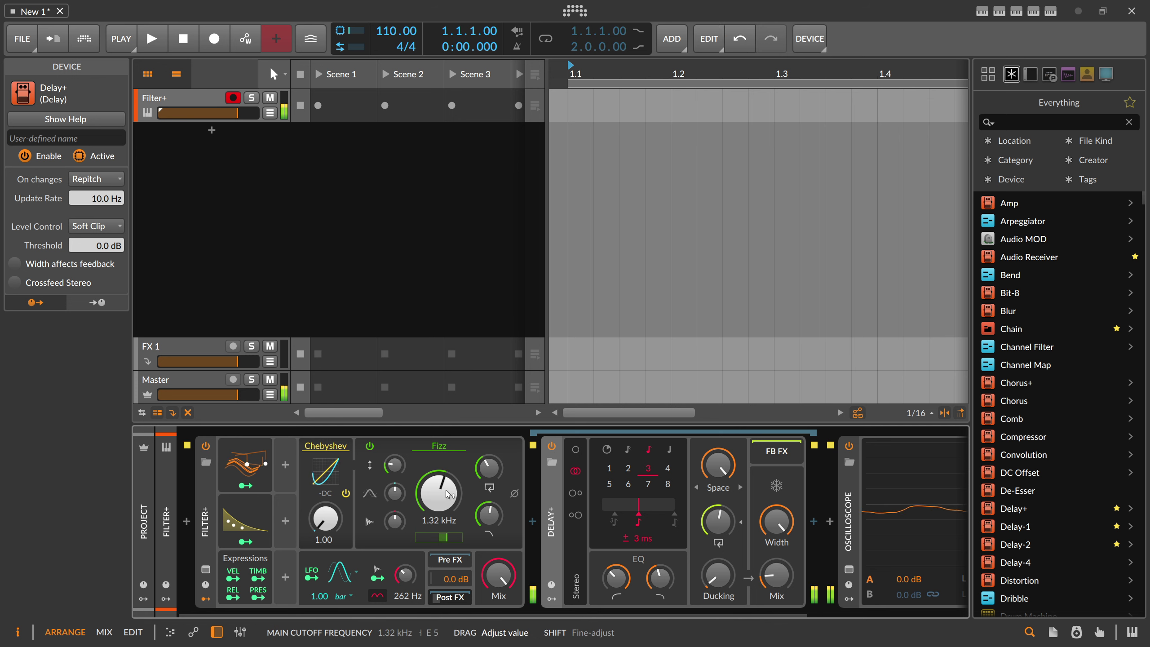
- Modulate the Fizz filter's main cutoff frequency from the Expressions Velocity output
{"action": "left_click", "coordinate": [233, 578]}
{"action": "mouse_move", "coordinate": [438, 492]}
{"action": "left_mouse_down"}
{"action": "mouse_move", "coordinate": [438, 475]}
{"action": "mouse_move", "coordinate": [435, 513]}
{"action": "left_mouse_up"}
{"action": "left_click", "coordinate": [232, 574]}
- Raise the Fizz filter's feedback gain to about 59.4 % and set its main cutoff frequency to about 578 Hz
{"action": "left_click_drag", "start_coordinate": [489, 468], "coordinate": [489, 443]}
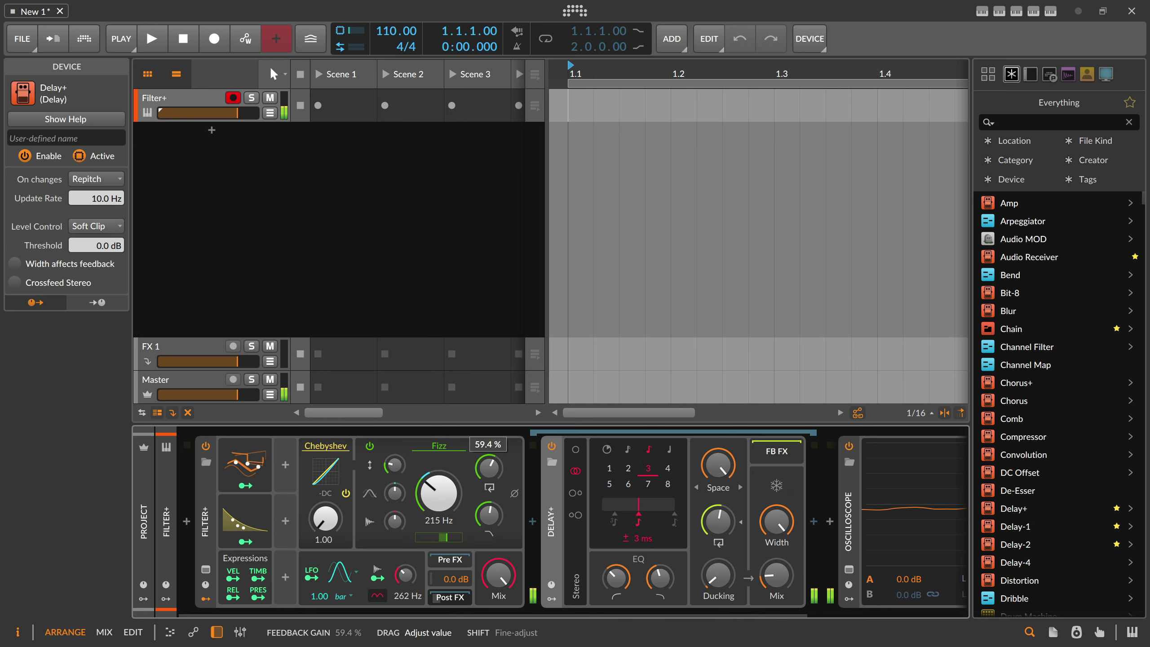
{"action": "scroll", "coordinate": [438, 493], "scroll_direction": "up", "scroll_amount": 8}
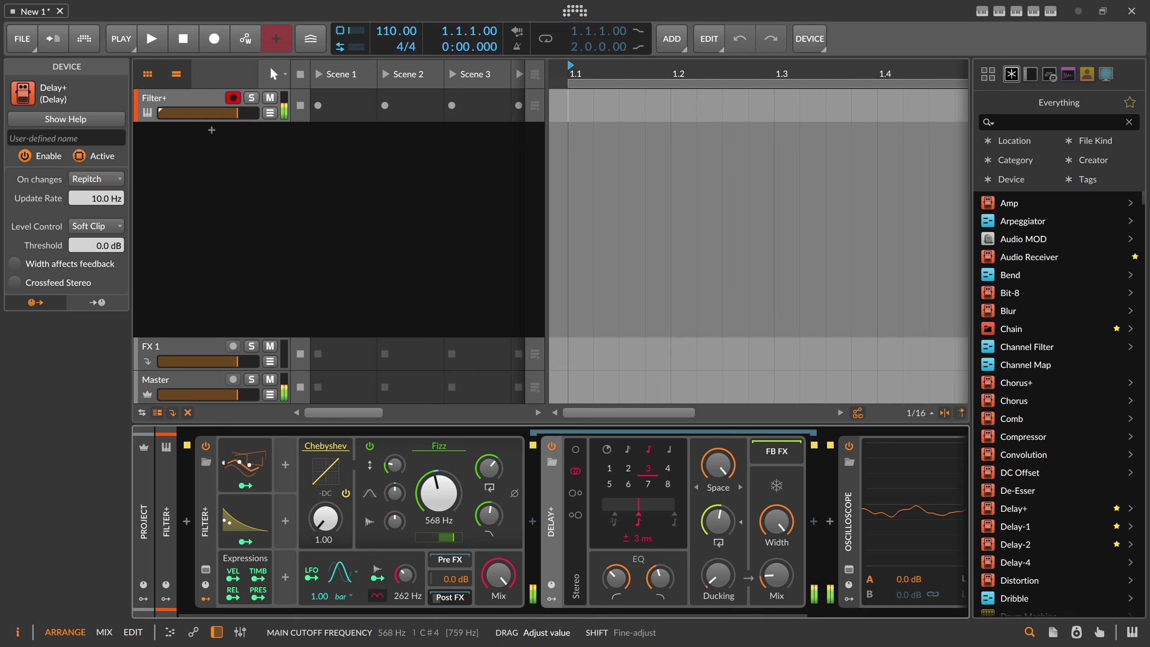
{"action": "left_click_drag", "start_coordinate": [439, 493], "coordinate": [397, 455]}
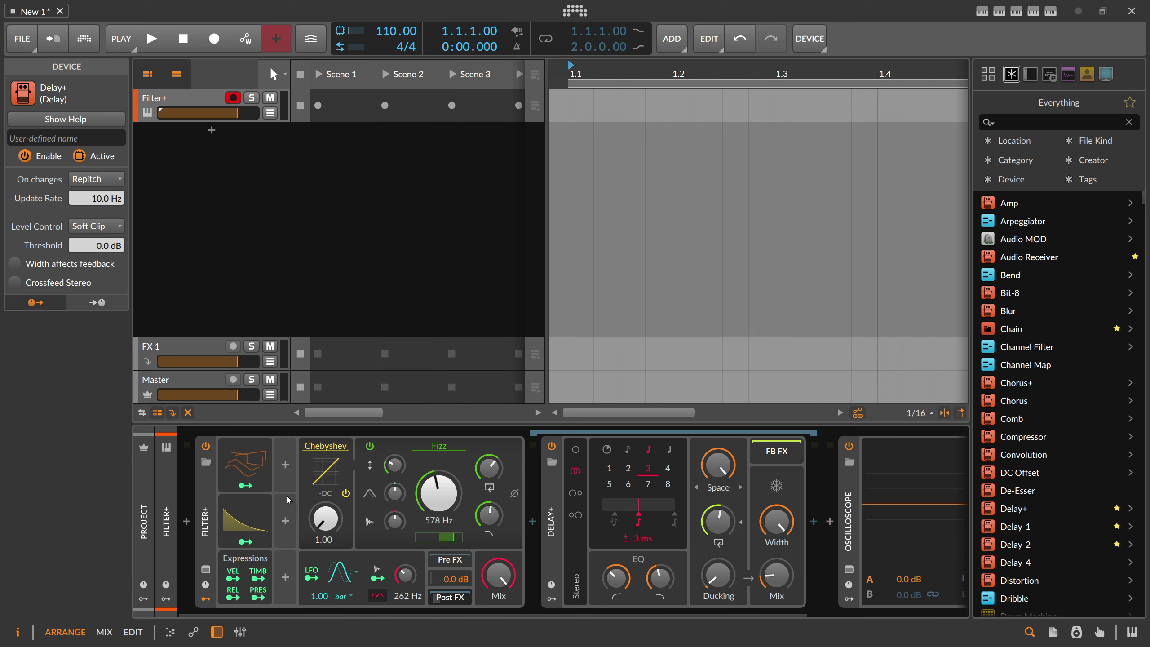
- Delete the Filter+ and Delay+ devices, keeping only the Oscilloscope on the track
{"action": "left_click", "coordinate": [206, 509]}
{"action": "key", "text": "Delete"}
{"action": "key", "text": "Delete"}
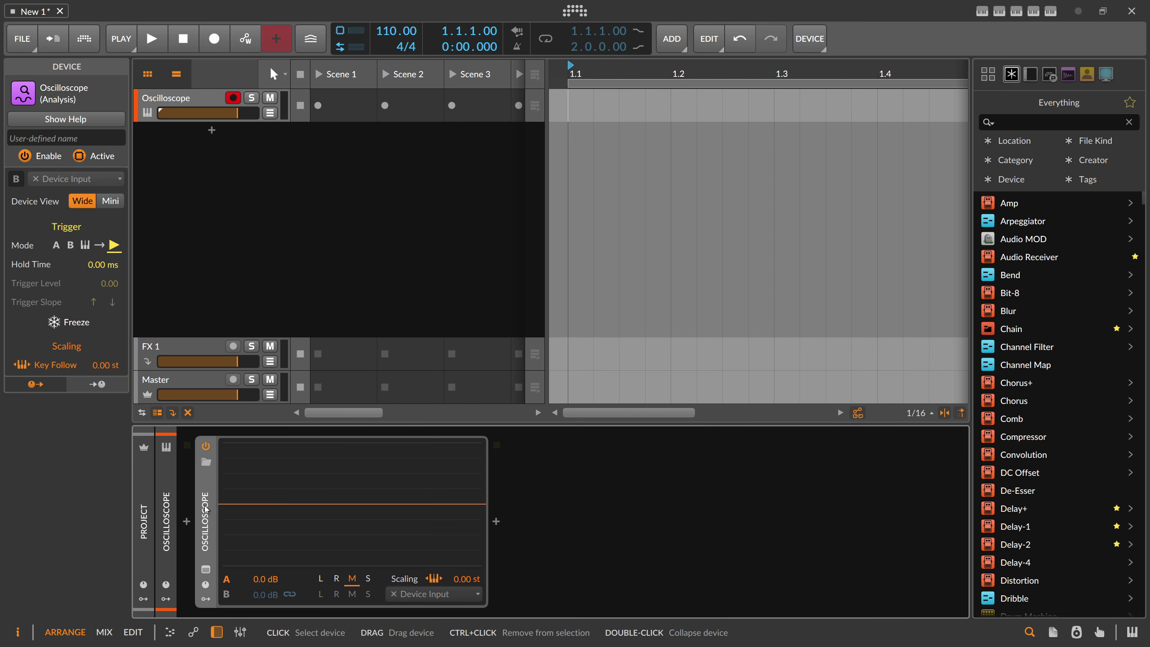
- Insert the Sweep device in front of the Oscilloscope
{"action": "left_click", "coordinate": [188, 523]}
{"action": "type", "text": "sweep"}
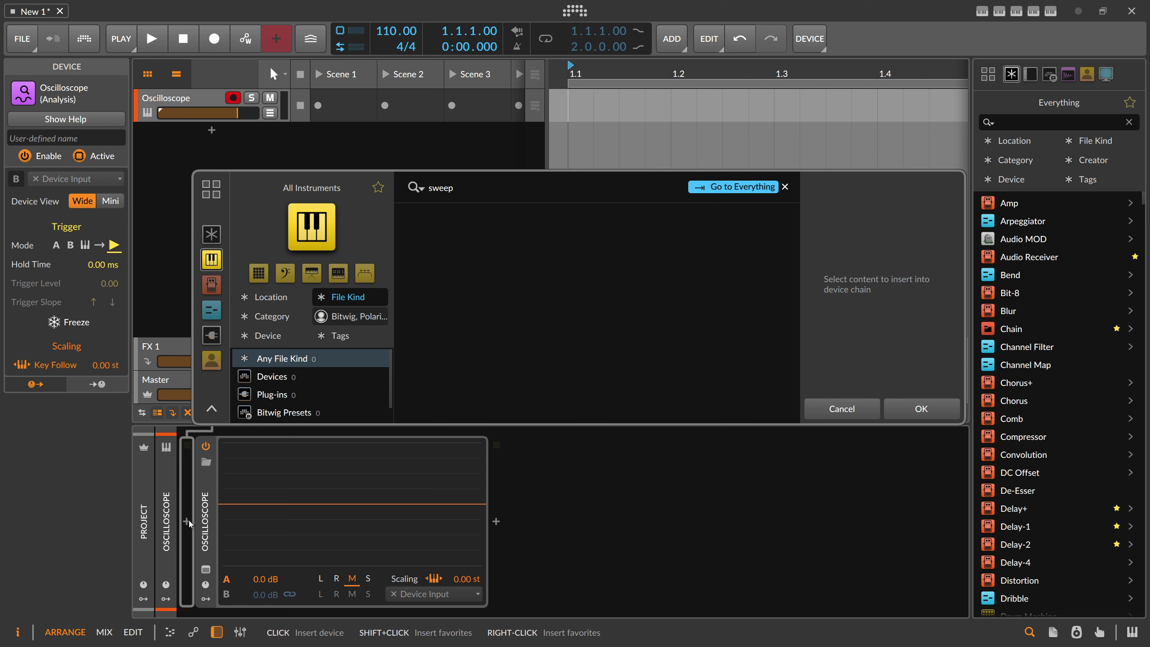
{"action": "left_click", "coordinate": [217, 239]}
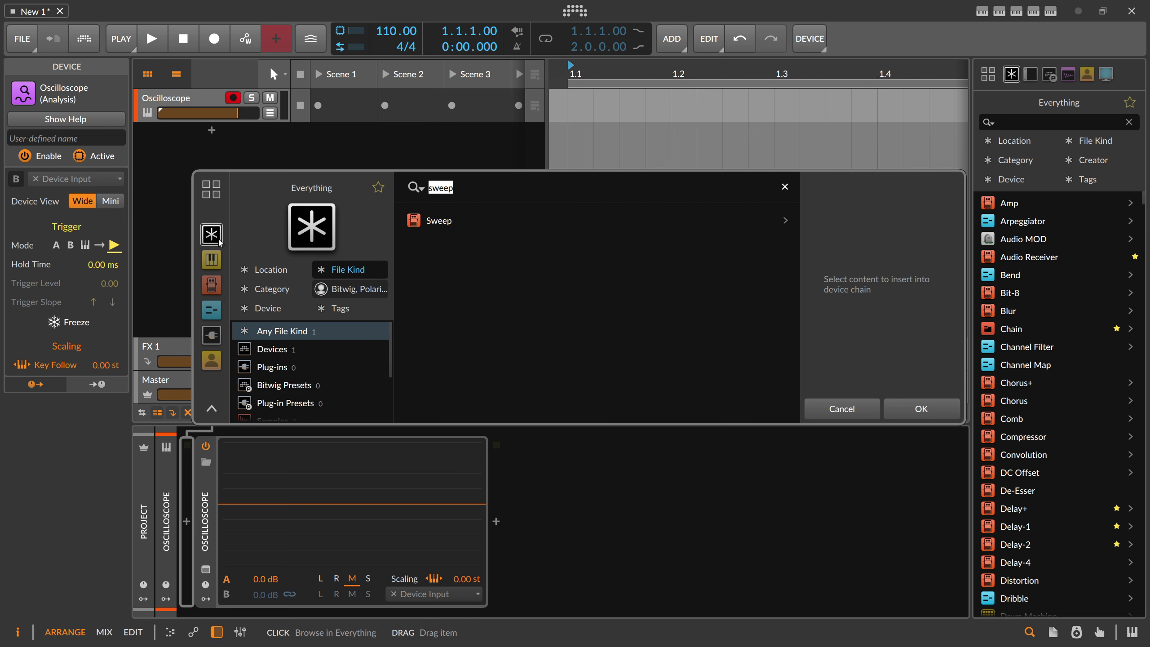
{"action": "double_click", "coordinate": [438, 218]}
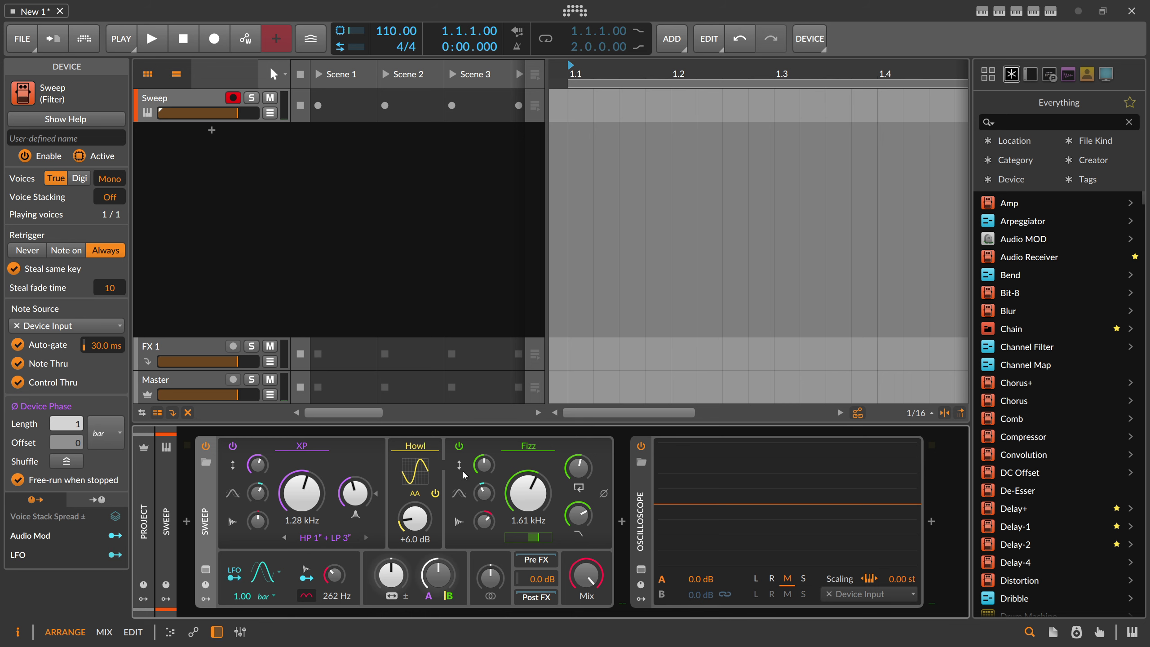
- Change Sweep's second filter to Low-pass LD and its waveshaper to Chebyshev with an amount of 1.00
{"action": "left_click", "coordinate": [528, 446]}
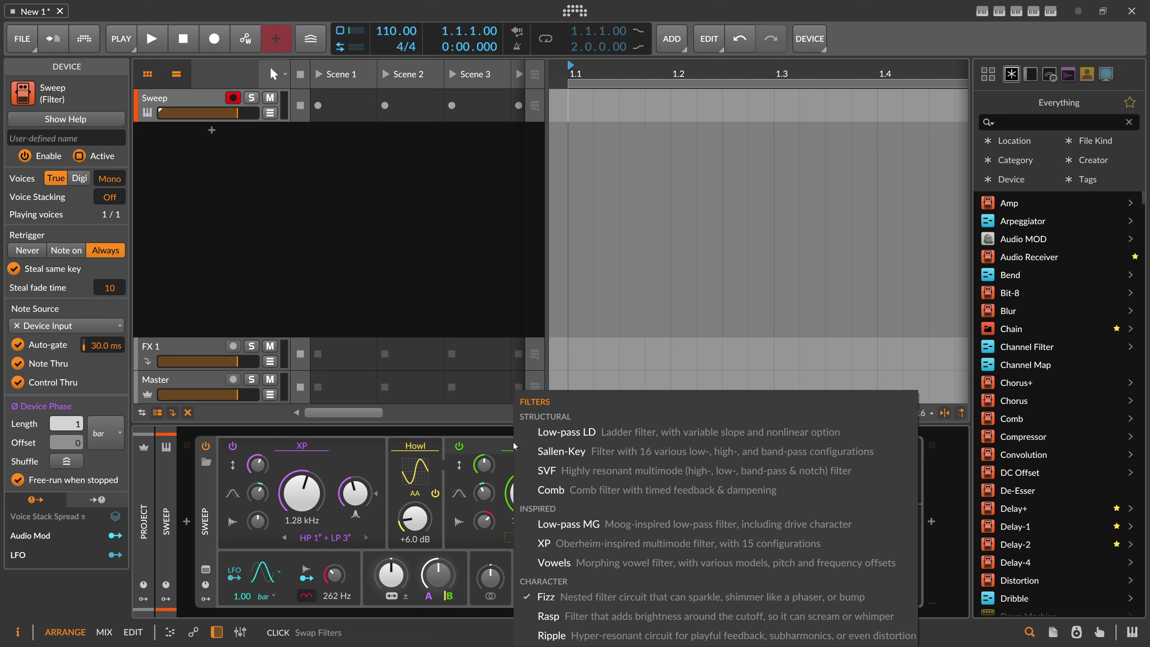
{"action": "left_click", "coordinate": [551, 437]}
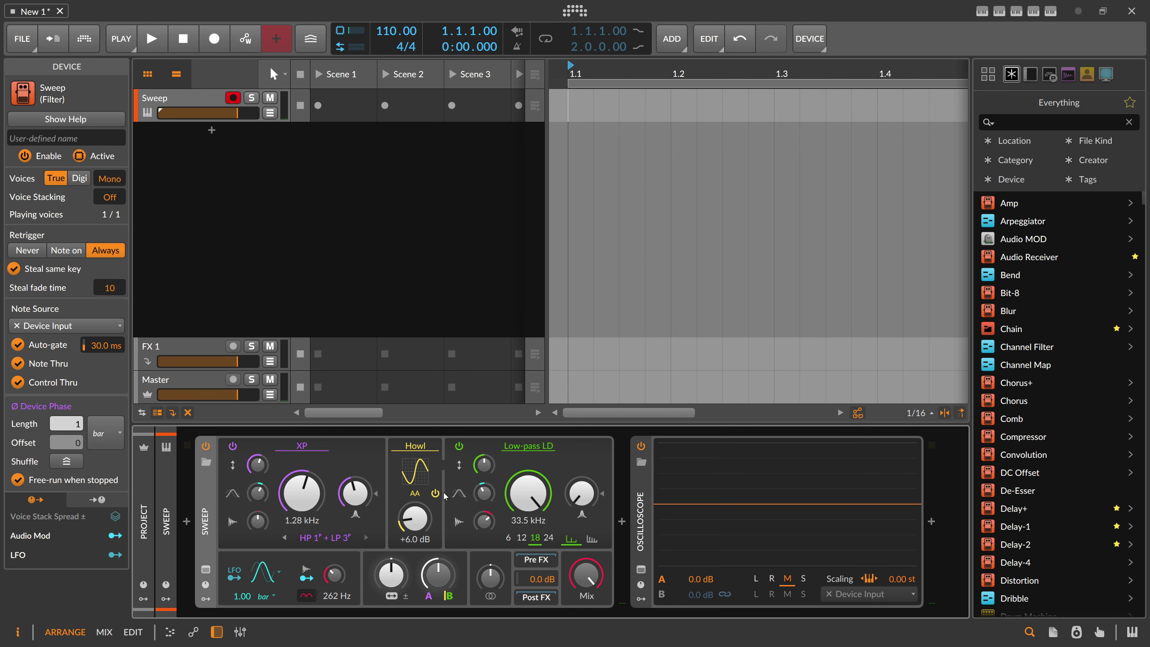
{"action": "left_click", "coordinate": [416, 447]}
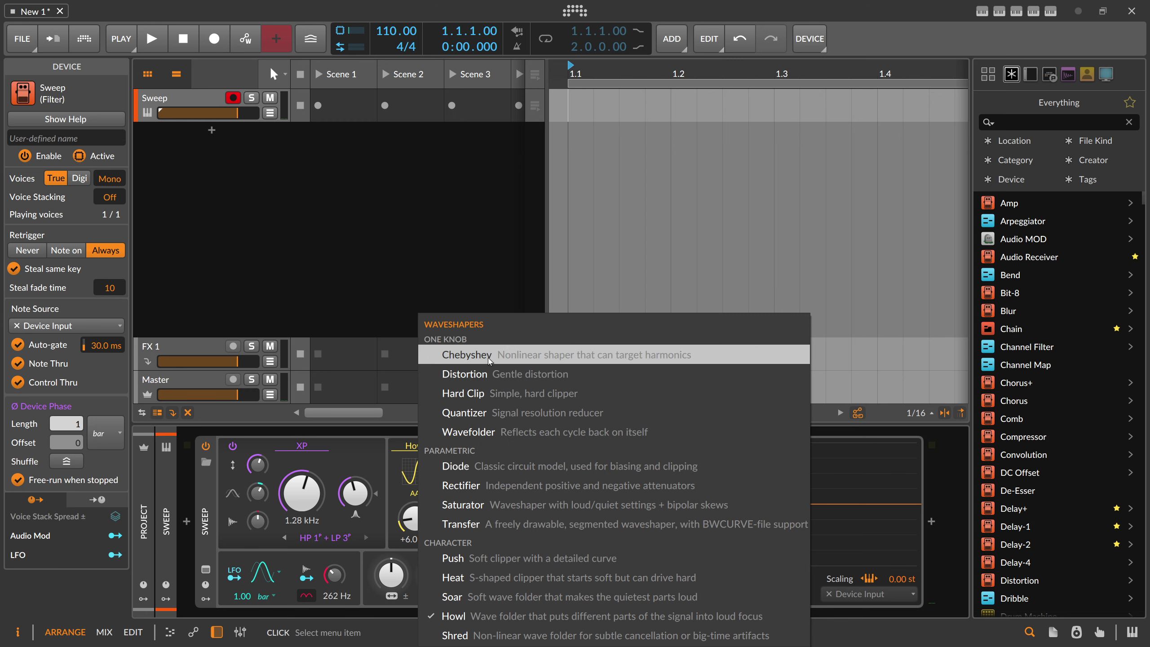
{"action": "left_click", "coordinate": [466, 355]}
{"action": "left_click_drag", "start_coordinate": [429, 510], "coordinate": [425, 538]}
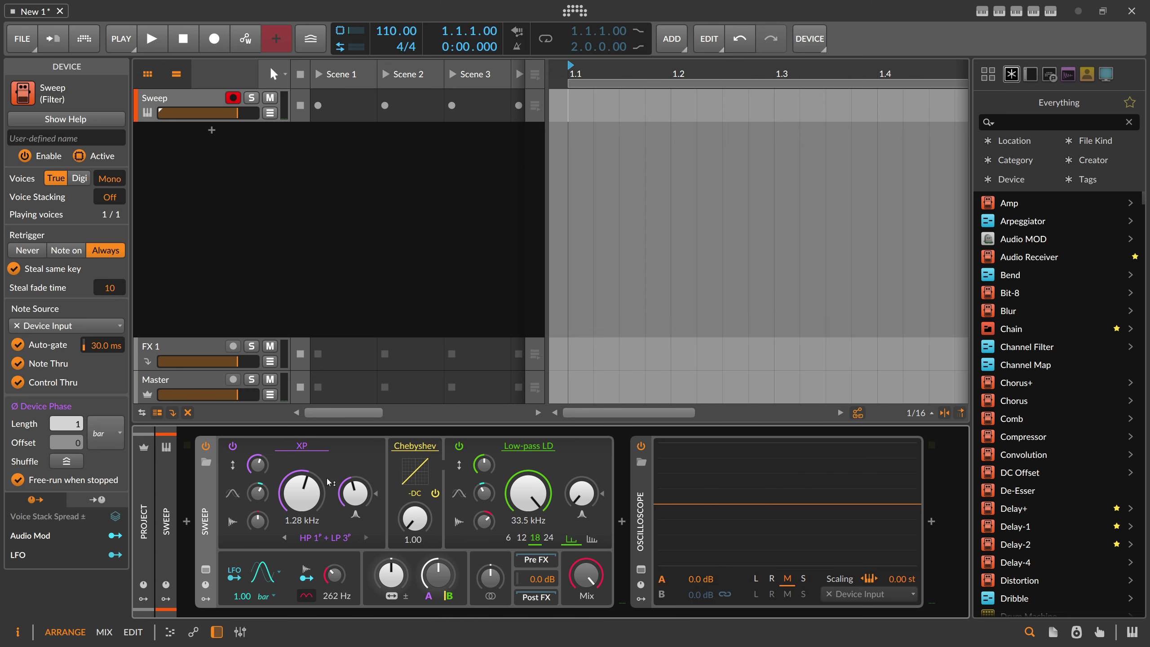
- Change Sweep's first filter to SVF in band-pass mode, with cutoff about 262 Hz and resonance about 98.9 %
{"action": "left_click", "coordinate": [301, 445]}
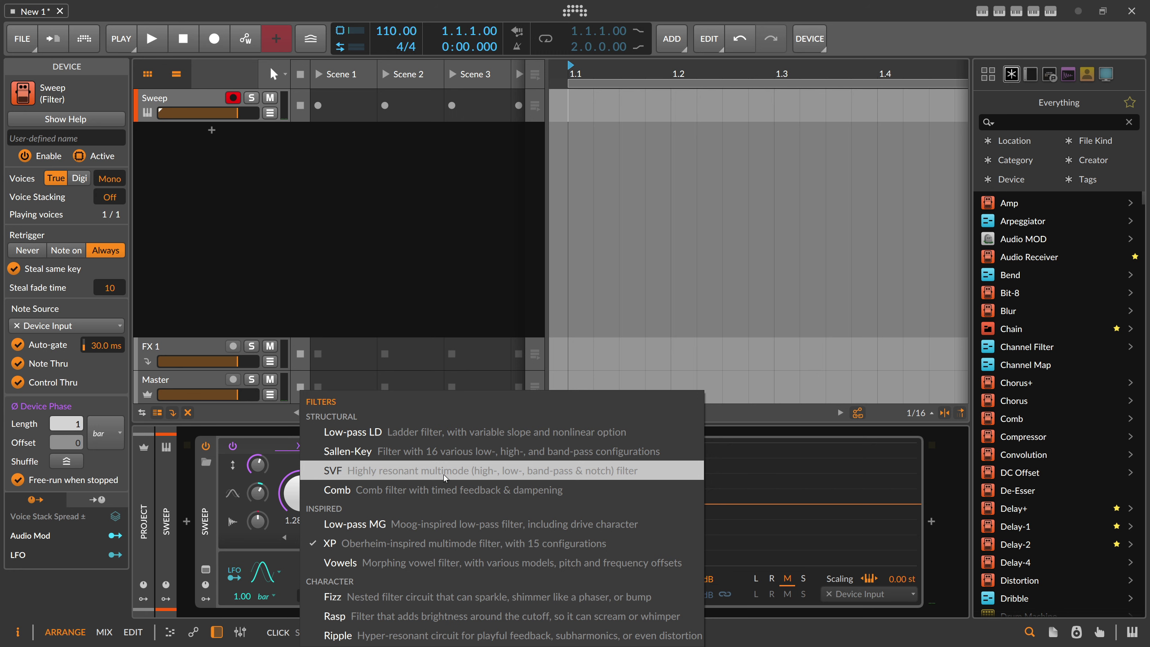
{"action": "left_click", "coordinate": [360, 475]}
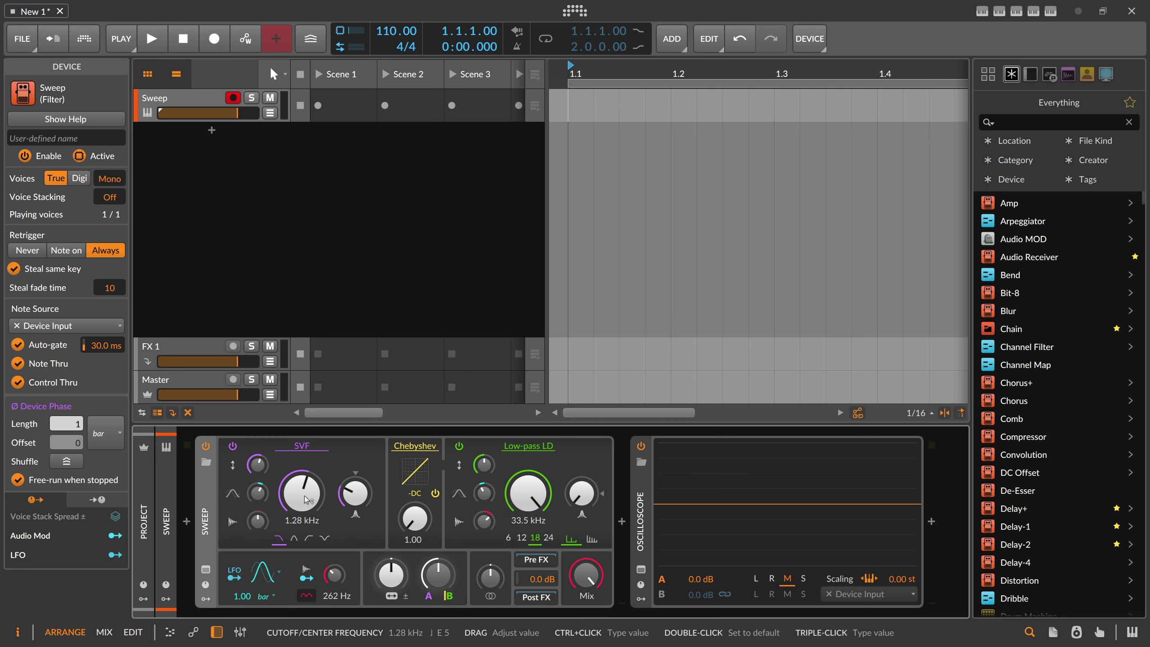
{"action": "left_click_drag", "start_coordinate": [303, 503], "coordinate": [295, 539]}
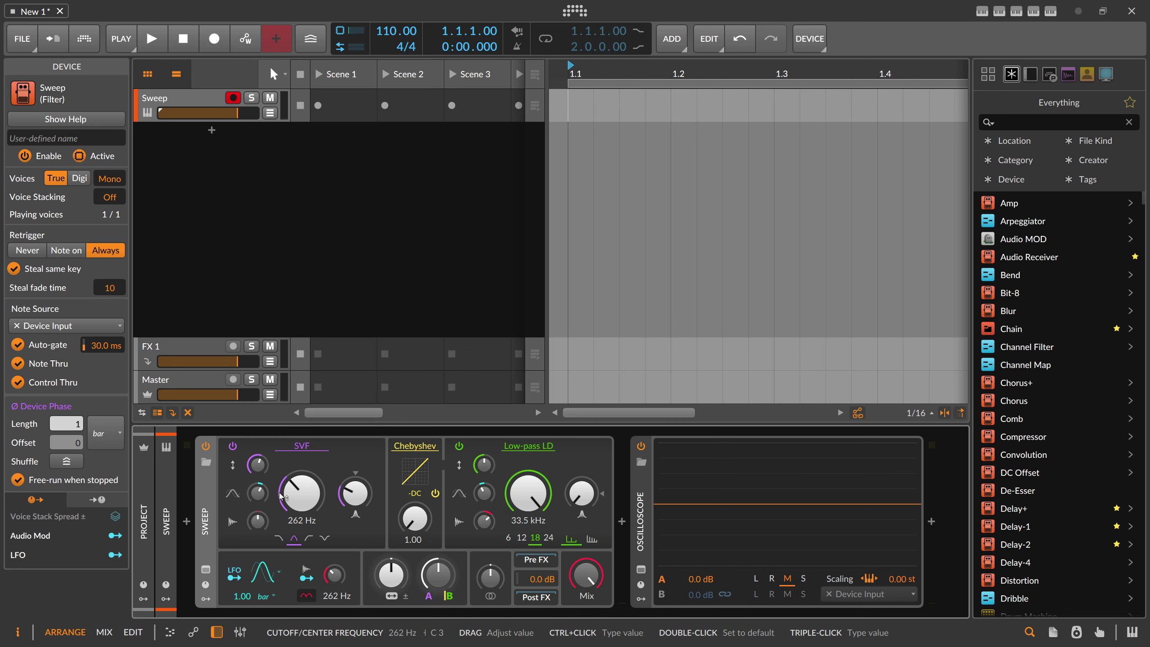
{"action": "mouse_move", "coordinate": [355, 492]}
{"action": "left_mouse_down"}
{"action": "mouse_move", "coordinate": [355, 480]}
{"action": "mouse_move", "coordinate": [356, 497]}
{"action": "left_mouse_up"}
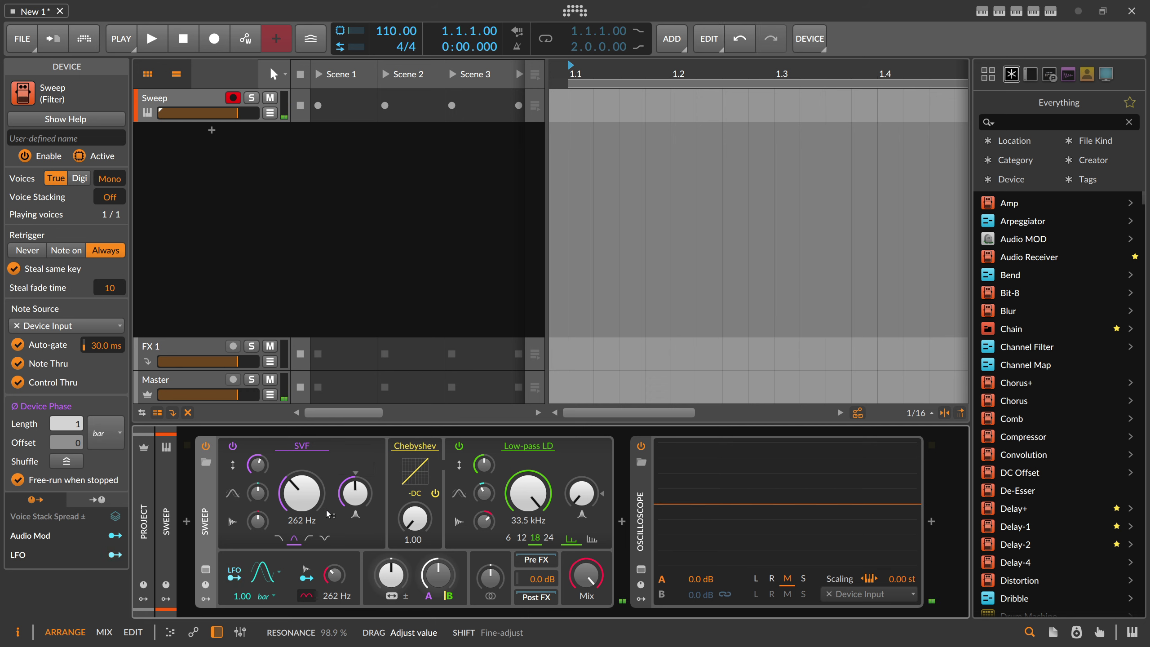
- Add an ADSR modulator to the Sweep device
{"action": "left_click", "coordinate": [217, 598]}
{"action": "left_click", "coordinate": [230, 465]}
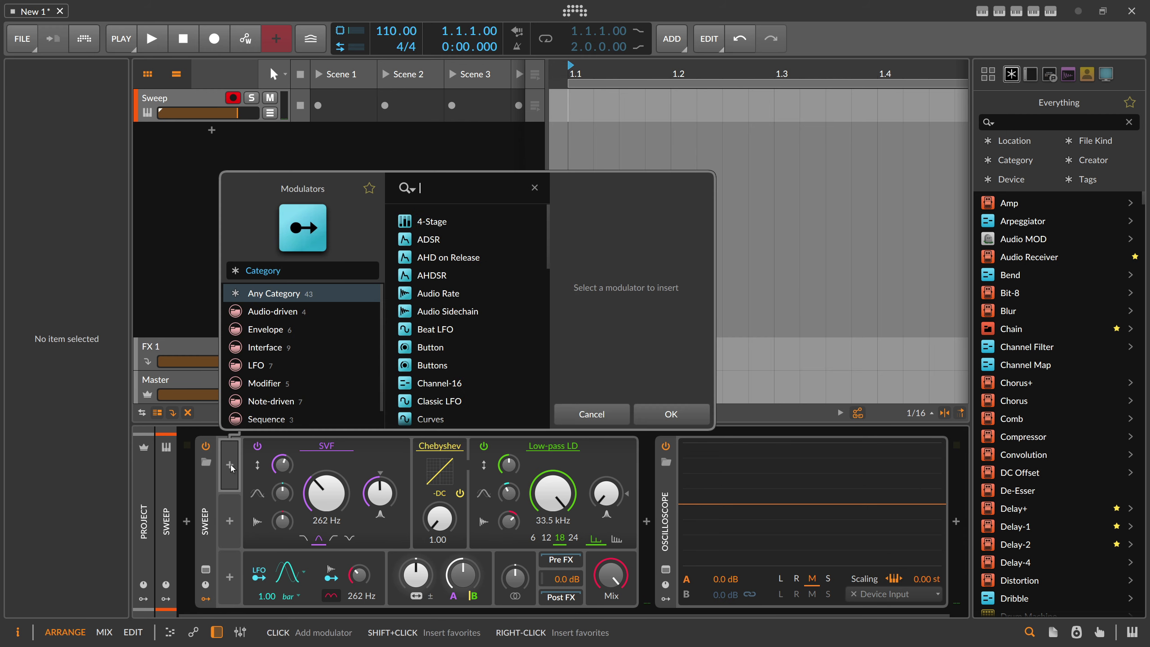
{"action": "type", "text": "ad"}
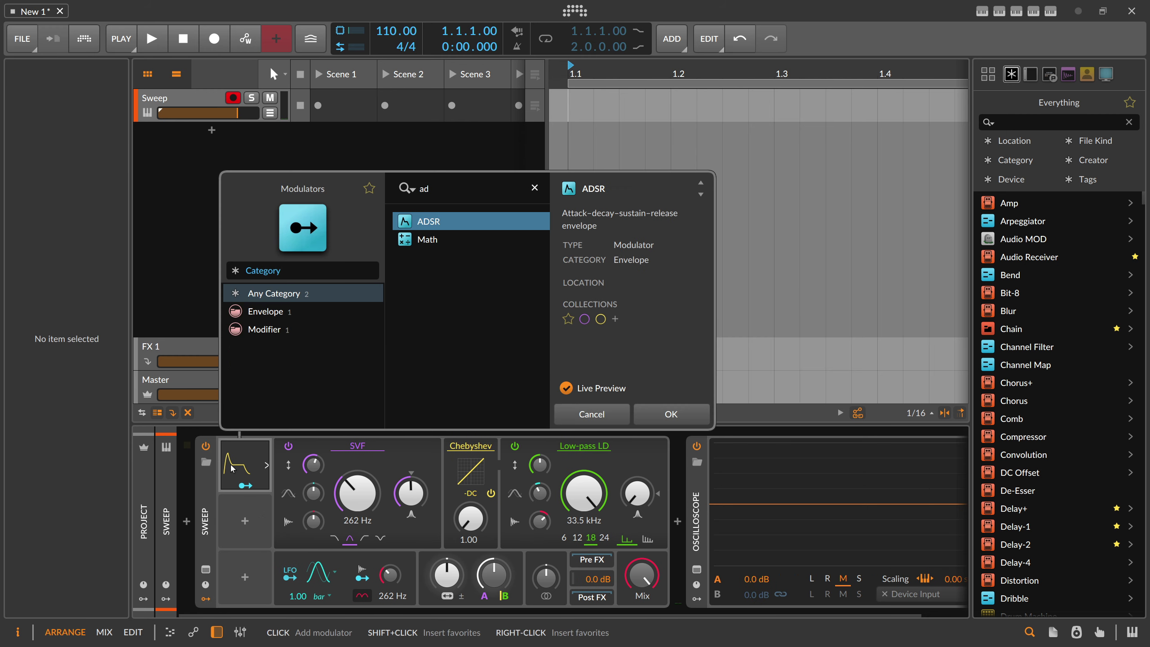
{"action": "key", "text": "Return"}
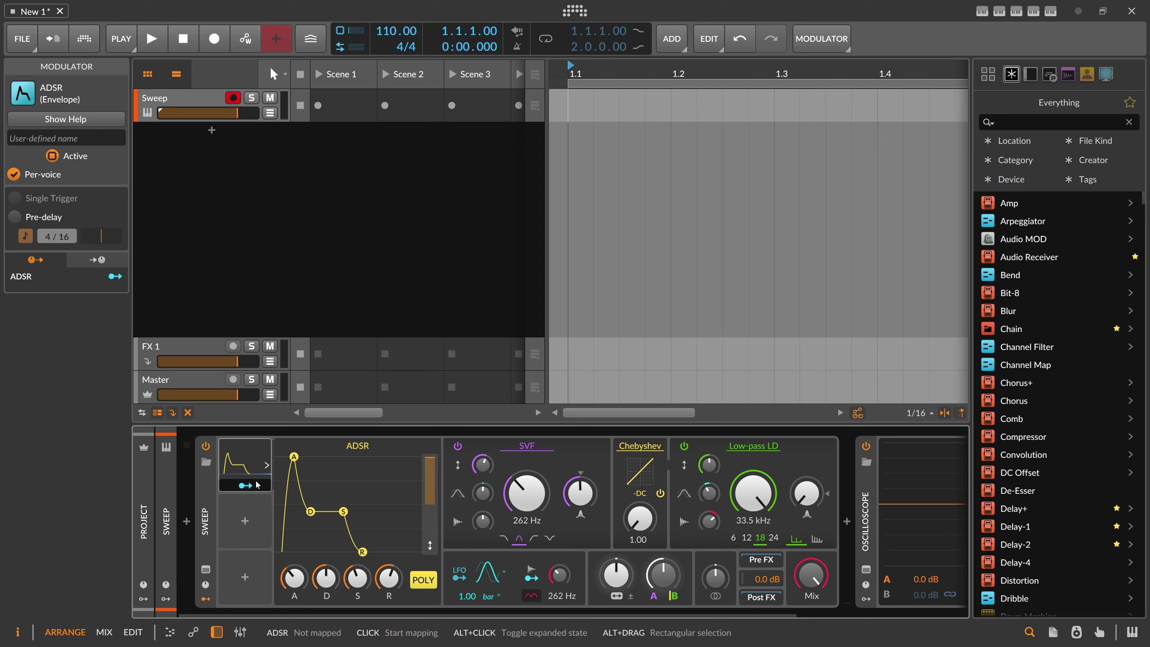
- Modulate the SVF resonance from the ADSR by about 0.063 and reduce the envelope's attack to its minimum
{"action": "left_click", "coordinate": [245, 486]}
{"action": "left_click_drag", "start_coordinate": [580, 493], "coordinate": [580, 489]}
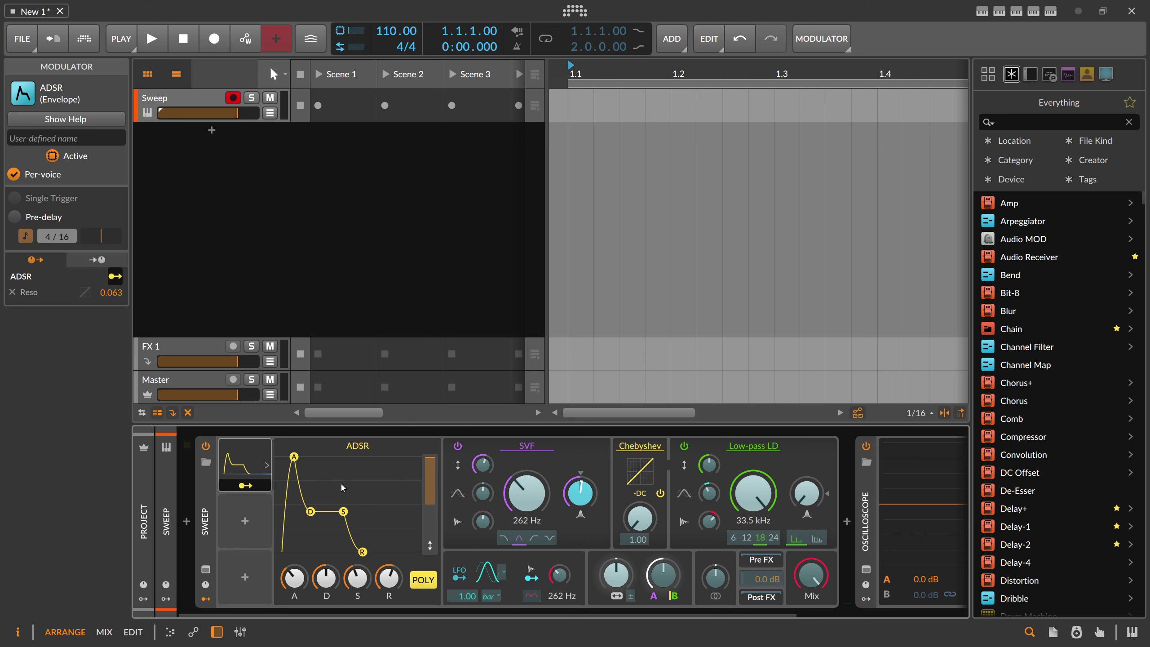
{"action": "left_click", "coordinate": [247, 486]}
{"action": "left_click_drag", "start_coordinate": [295, 578], "coordinate": [326, 585]}
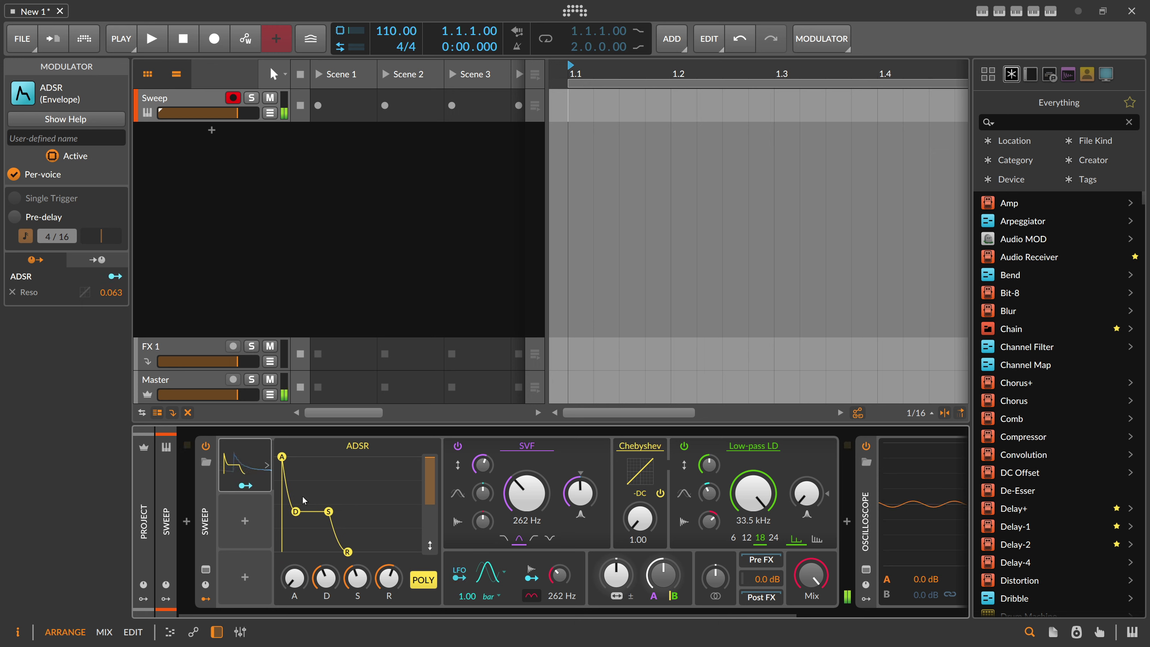
- Raise the ADSR's modulation of the SVF resonance to about 0.103 and its release to about 74.9 %
{"action": "left_click", "coordinate": [245, 486]}
{"action": "left_click_drag", "start_coordinate": [580, 493], "coordinate": [580, 488]}
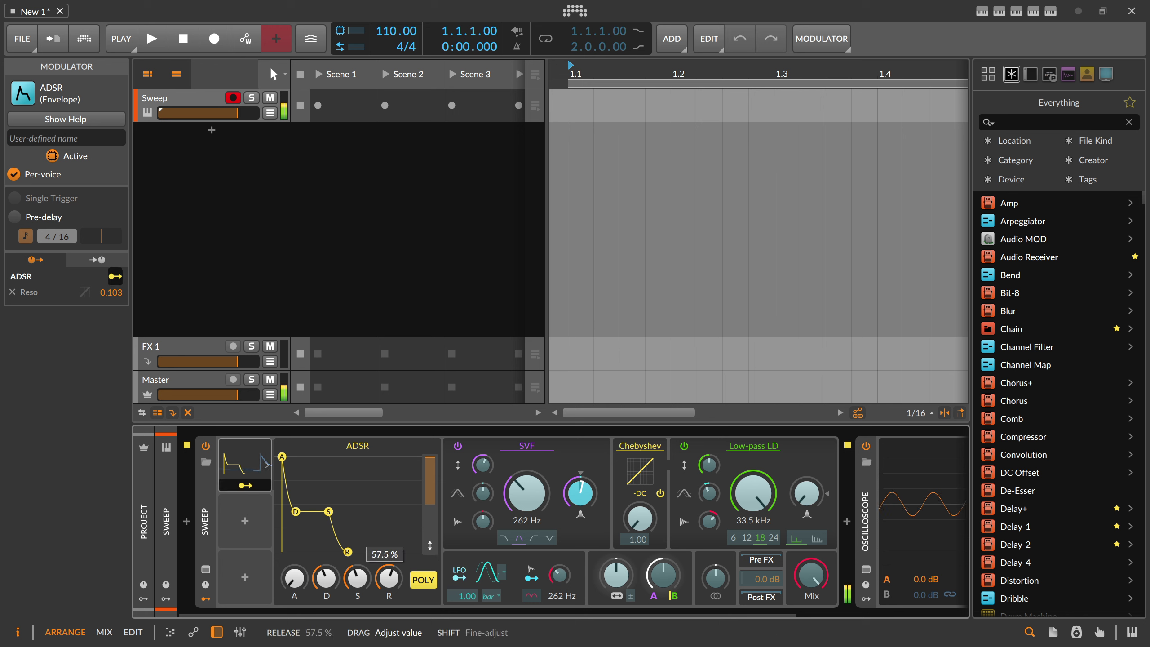
{"action": "left_click_drag", "start_coordinate": [388, 577], "coordinate": [389, 570]}
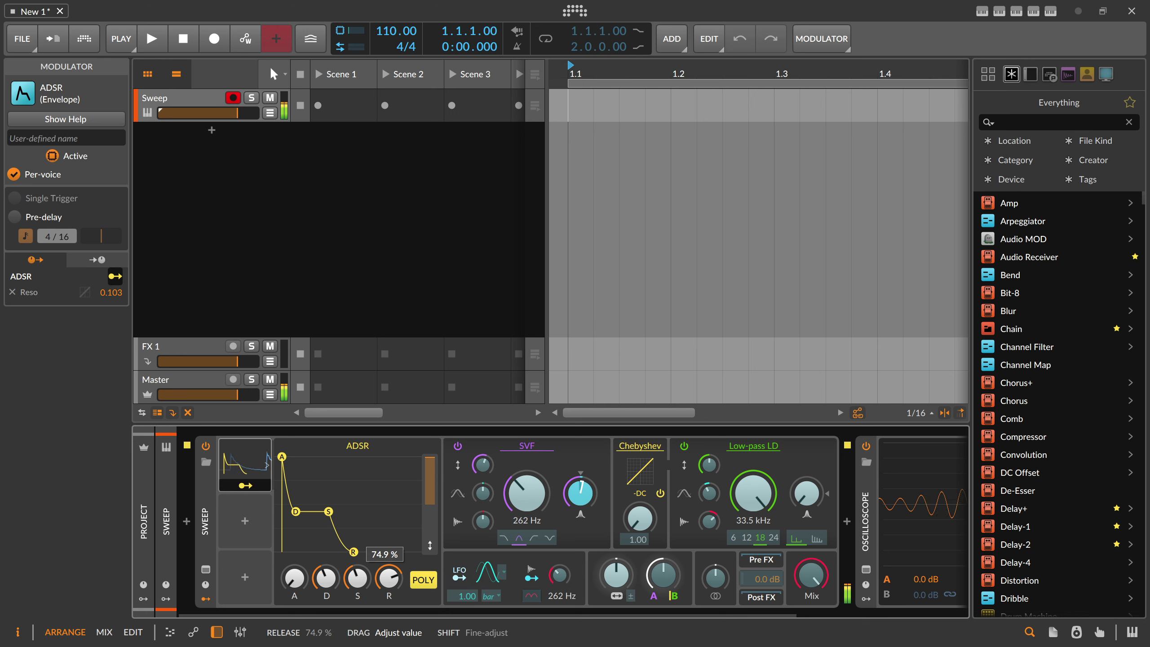
- Add a Relative Keytrack modulator to the Sweep device
{"action": "left_click", "coordinate": [246, 522]}
{"action": "type", "text": "key"}
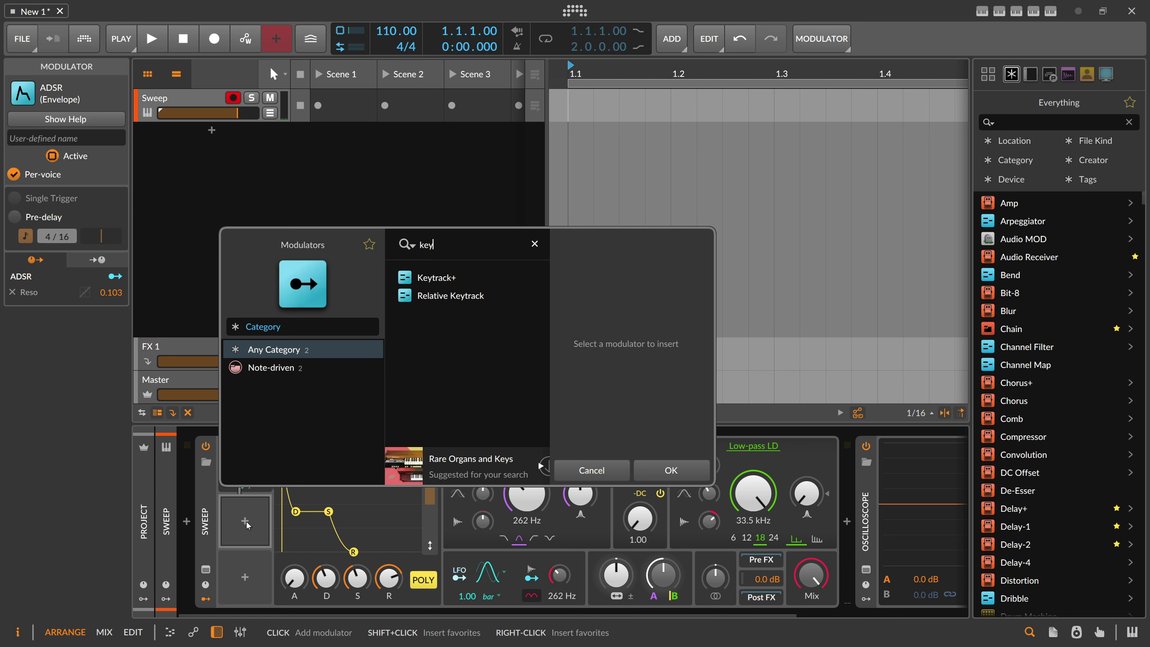
{"action": "key", "text": "Down"}
{"action": "key", "text": "Down"}
{"action": "key", "text": "Return"}
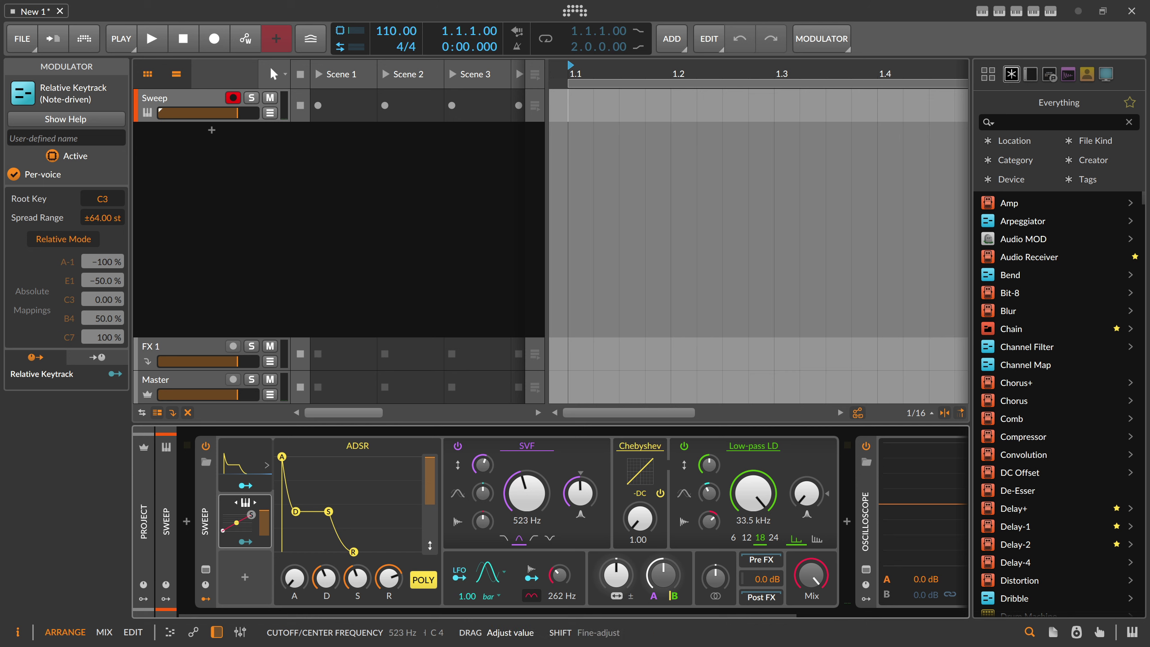
- Set the SVF cutoff frequency to the note C3
{"action": "left_click", "coordinate": [527, 497], "text": "ctrl"}
{"action": "type", "text": "c"}
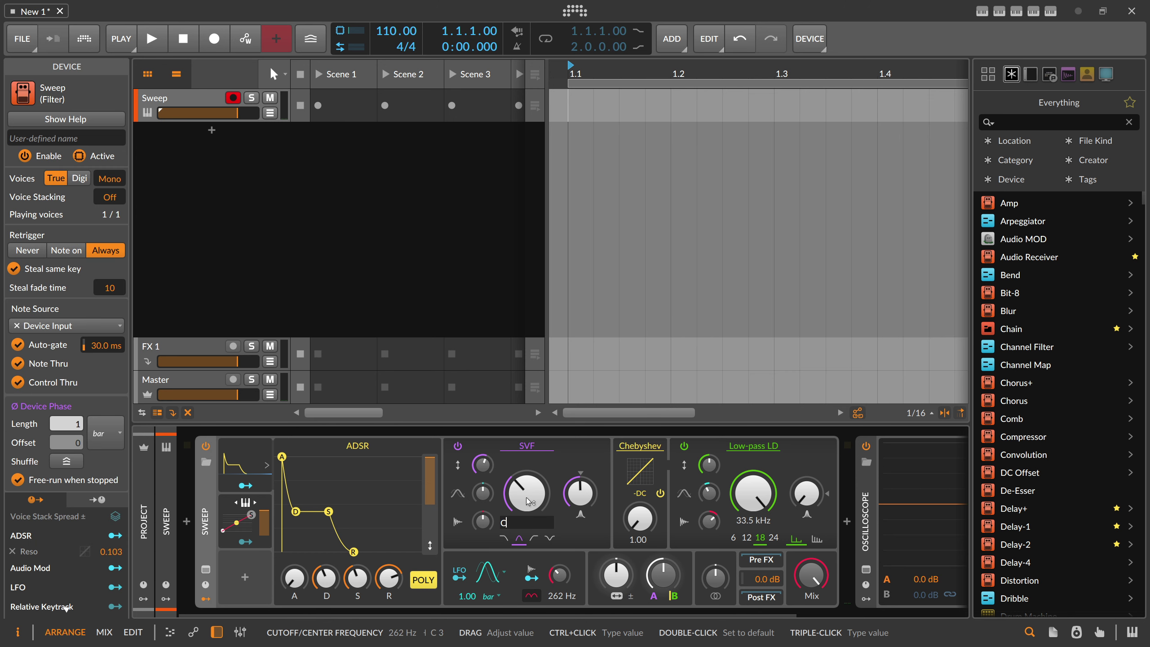
{"action": "type", "text": "3"}
{"action": "key", "text": "Return"}
- Modulate the SVF cutoff from the Relative Keytrack by exactly 64, matching its spread range, and finish mapping
{"action": "left_click", "coordinate": [246, 542]}
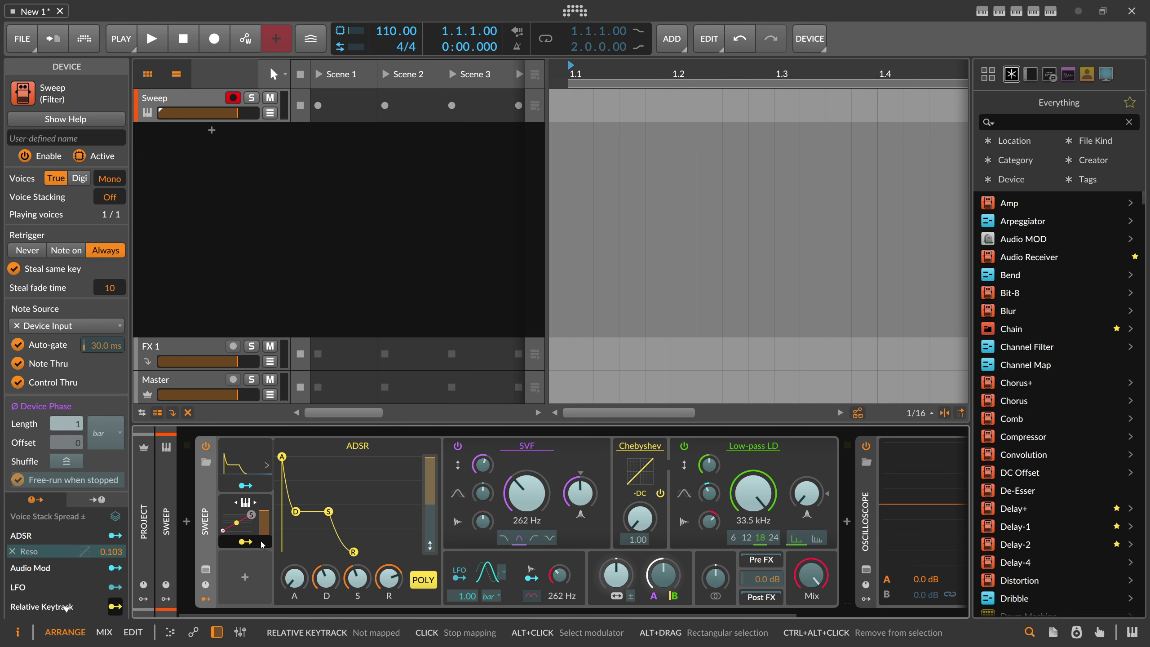
{"action": "left_click_drag", "start_coordinate": [525, 496], "coordinate": [525, 478]}
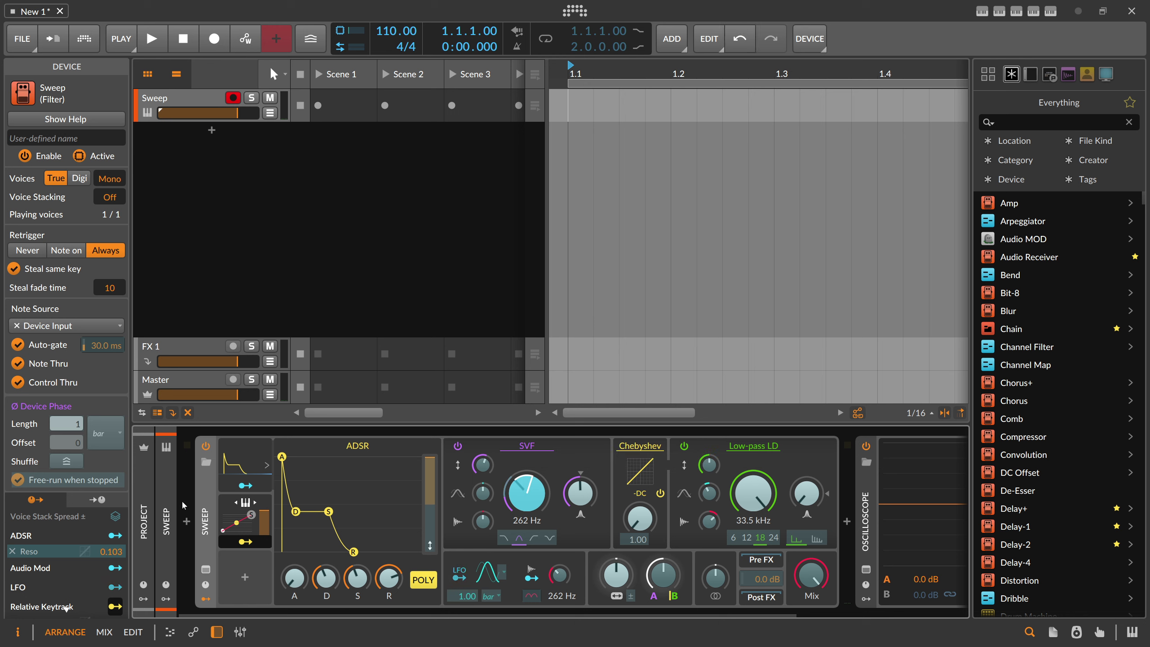
{"action": "scroll", "coordinate": [100, 577], "scroll_direction": "down", "scroll_amount": 1}
{"action": "left_click", "coordinate": [109, 607], "text": "ctrl"}
{"action": "type", "text": "6"}
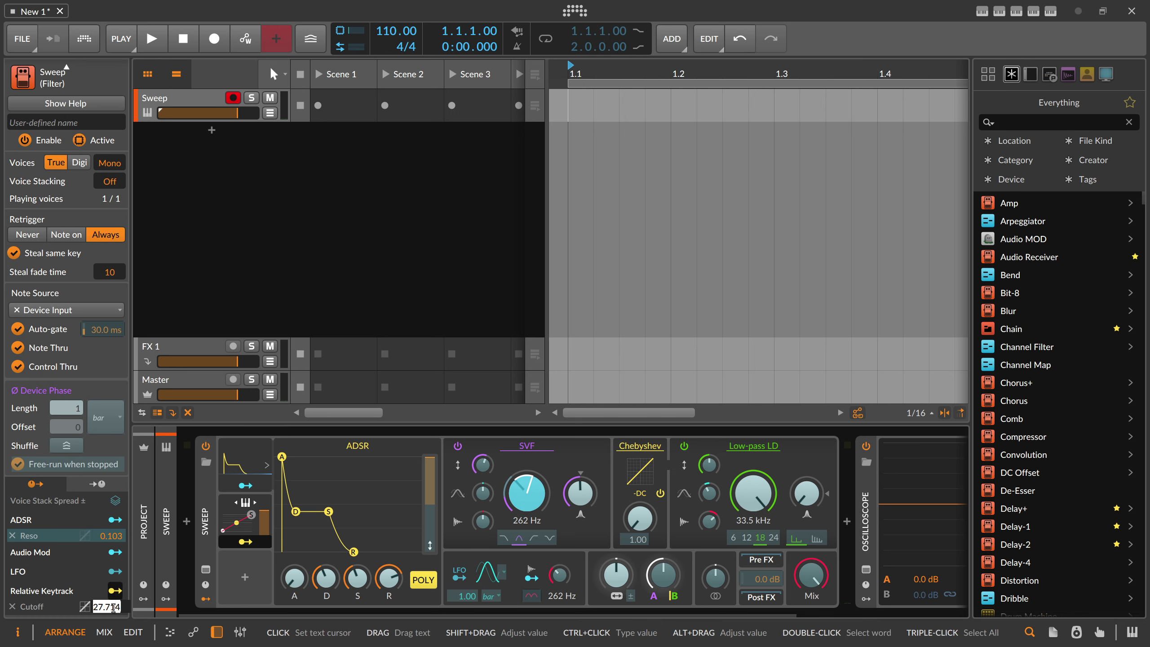
{"action": "type", "text": "4"}
{"action": "key", "text": "Return"}
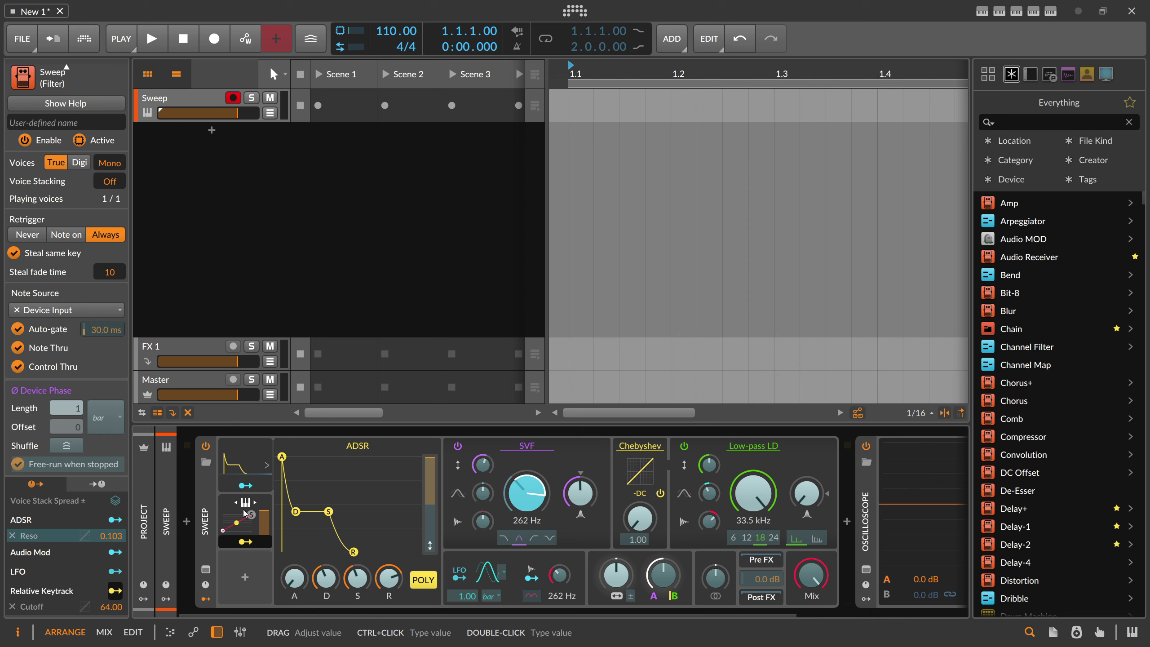
{"action": "left_click", "coordinate": [244, 520]}
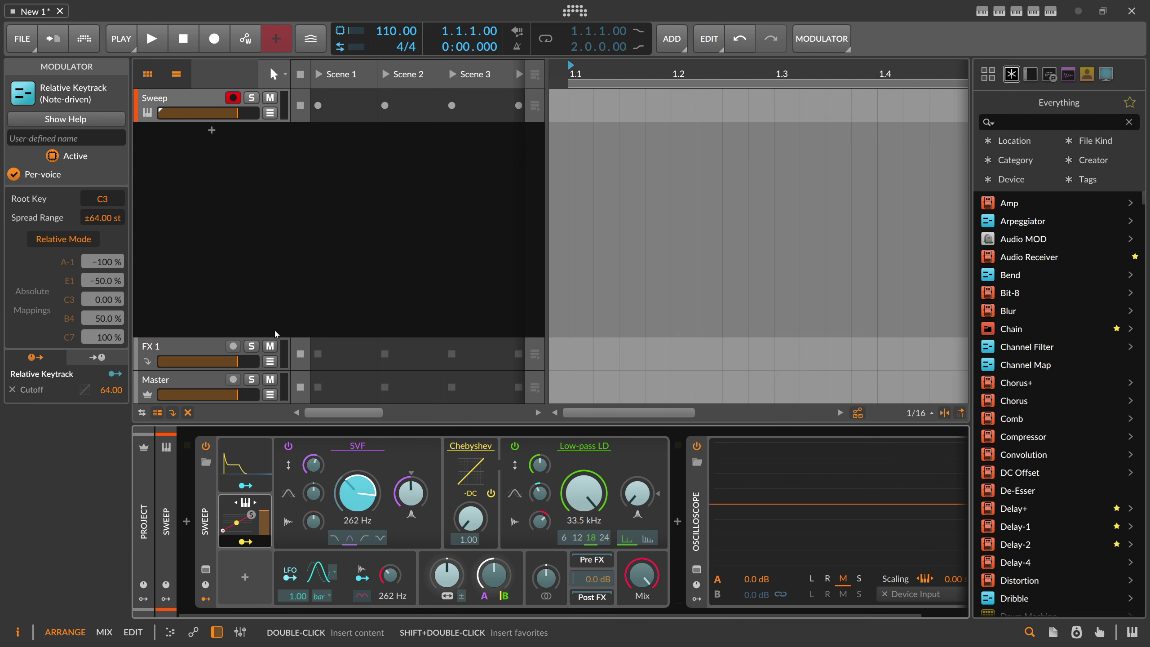
{"action": "left_click", "coordinate": [247, 542]}
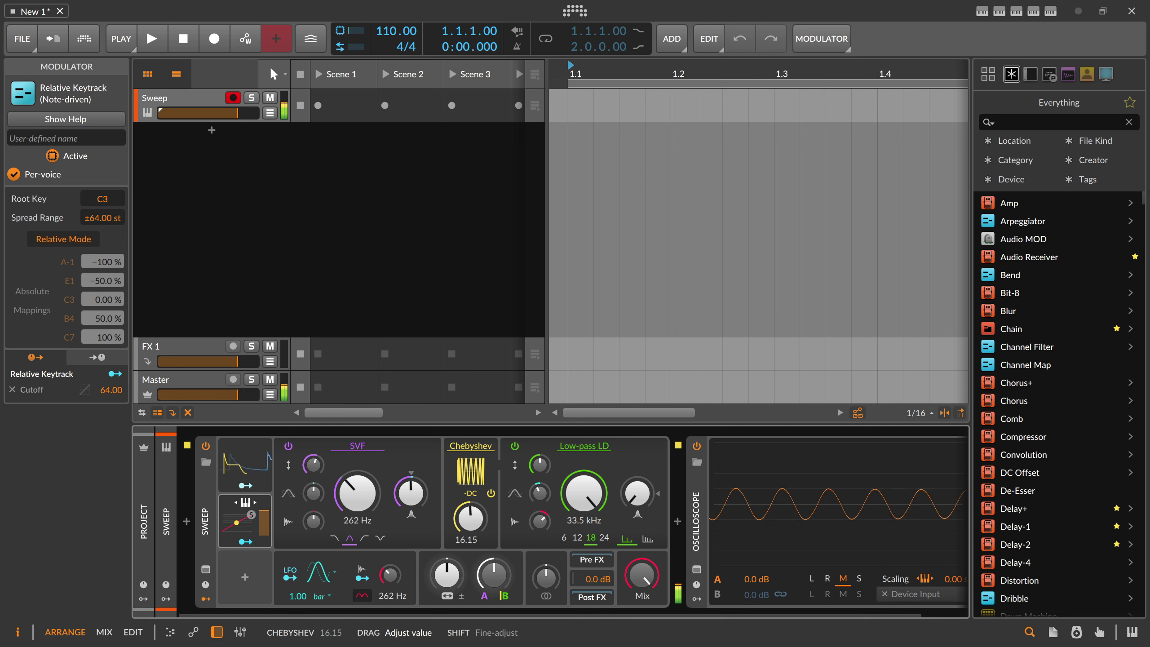
- Try the Chebyshev waveshaper at about 16.15 and the Heat waveshaper with its drive at about +38.1 dB
{"action": "mouse_move", "coordinate": [477, 548]}
{"action": "left_mouse_down"}
{"action": "mouse_move", "coordinate": [476, 503]}
{"action": "mouse_move", "coordinate": [476, 549]}
{"action": "left_mouse_up"}
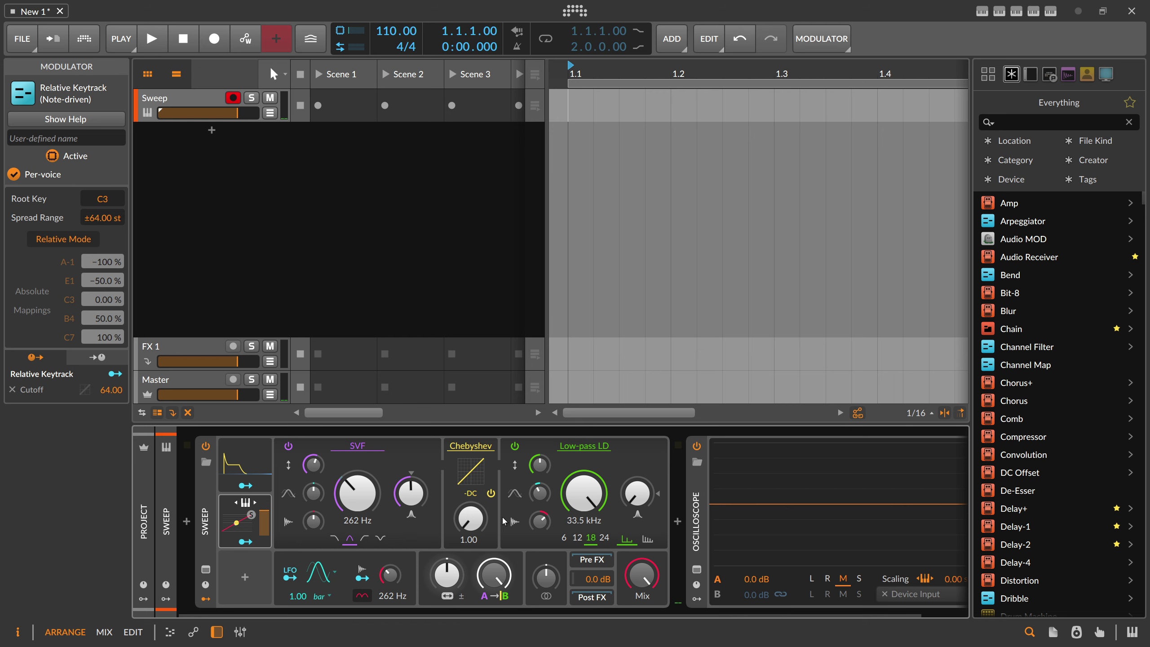
{"action": "left_click", "coordinate": [477, 448]}
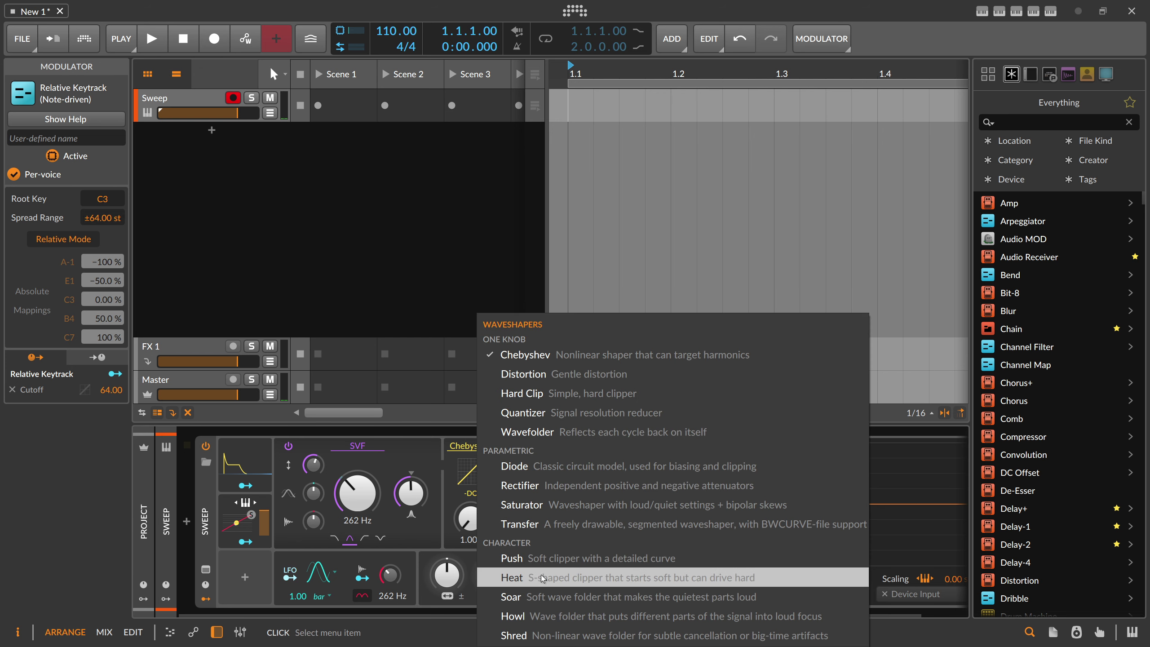
{"action": "left_click", "coordinate": [555, 578]}
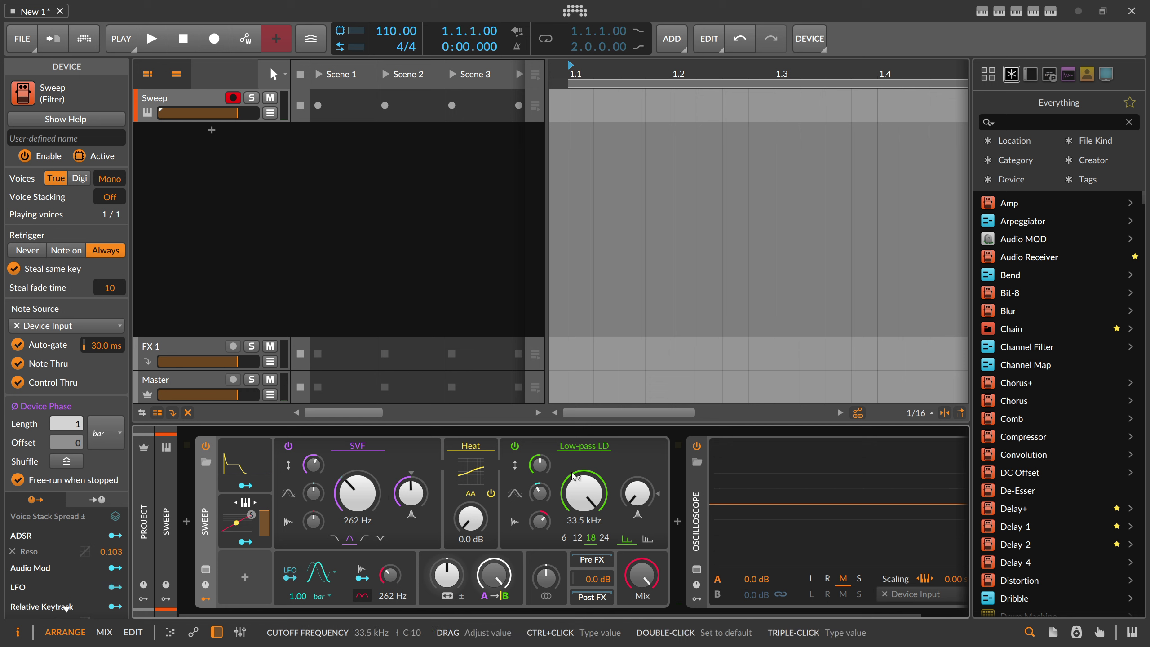
{"action": "mouse_move", "coordinate": [470, 518]}
{"action": "left_mouse_down"}
{"action": "mouse_move", "coordinate": [470, 496]}
{"action": "mouse_move", "coordinate": [474, 518]}
{"action": "left_mouse_up"}
- Try the Soar waveshaper with its drive at about +21.9 dB
{"action": "left_click", "coordinate": [473, 446]}
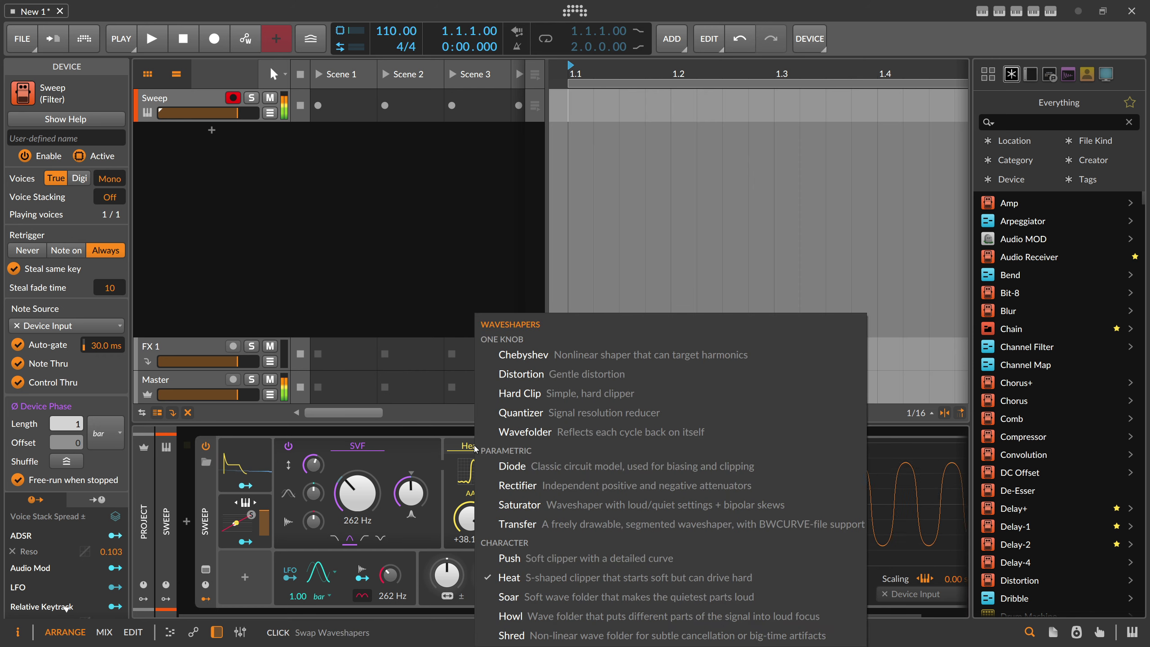
{"action": "left_click", "coordinate": [520, 592]}
{"action": "left_click_drag", "start_coordinate": [470, 518], "coordinate": [470, 544]}
- Change the waveshaper to Howl and set its drive to about +3.8 dB
{"action": "left_click", "coordinate": [471, 445]}
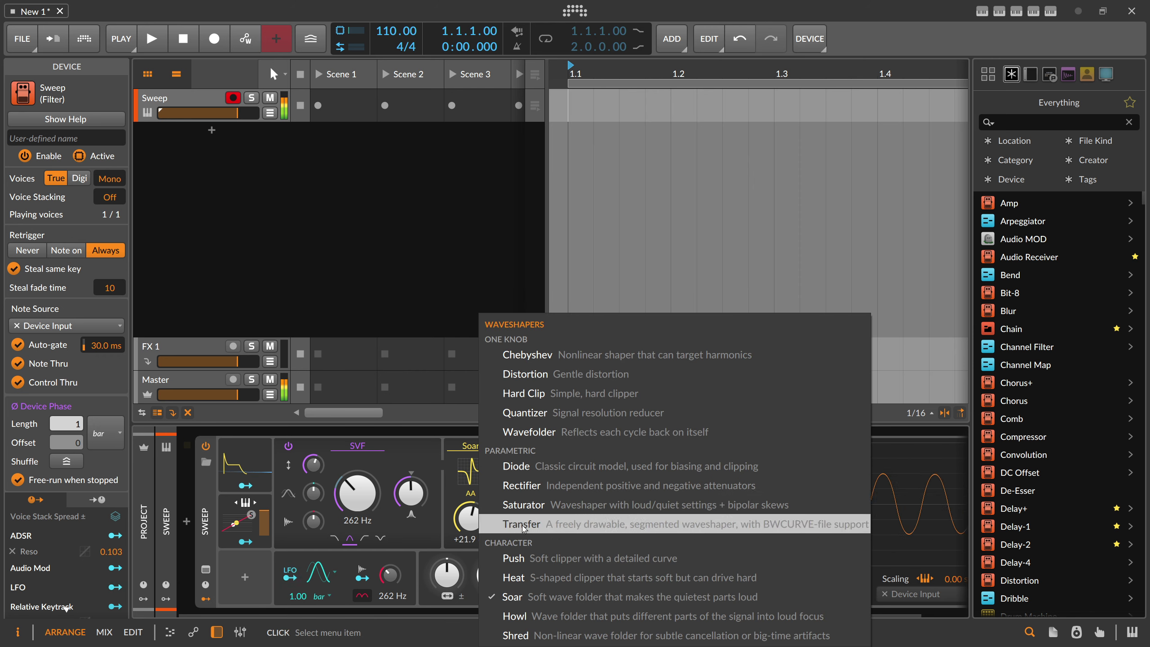
{"action": "left_click", "coordinate": [486, 619]}
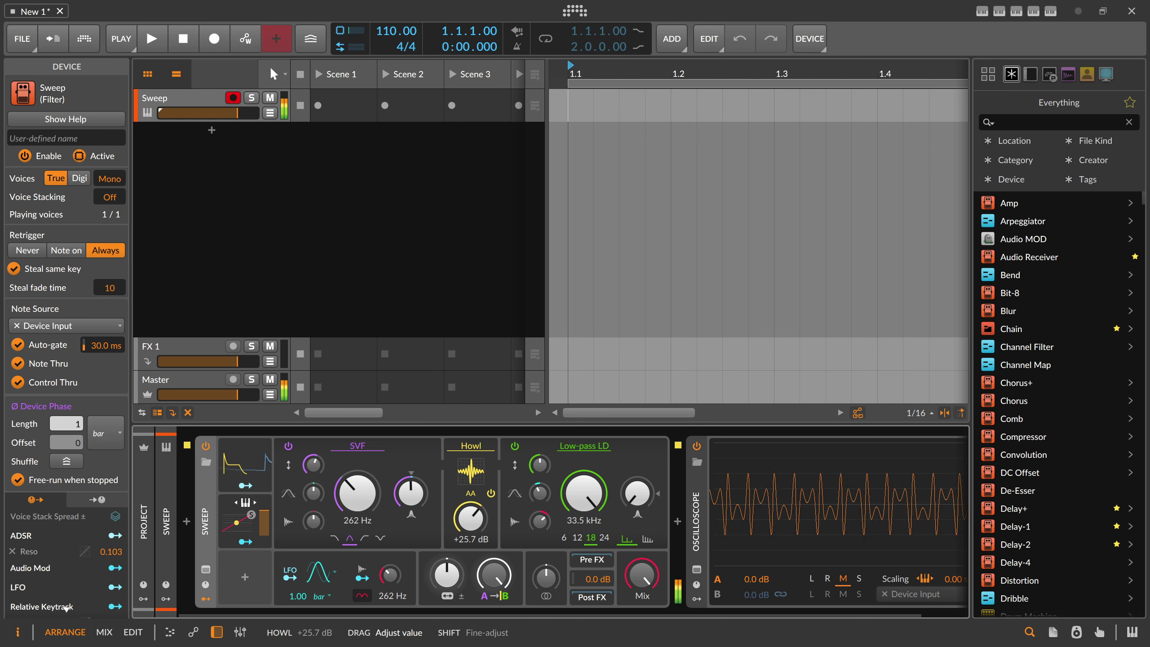
{"action": "left_click_drag", "start_coordinate": [470, 518], "coordinate": [470, 517]}
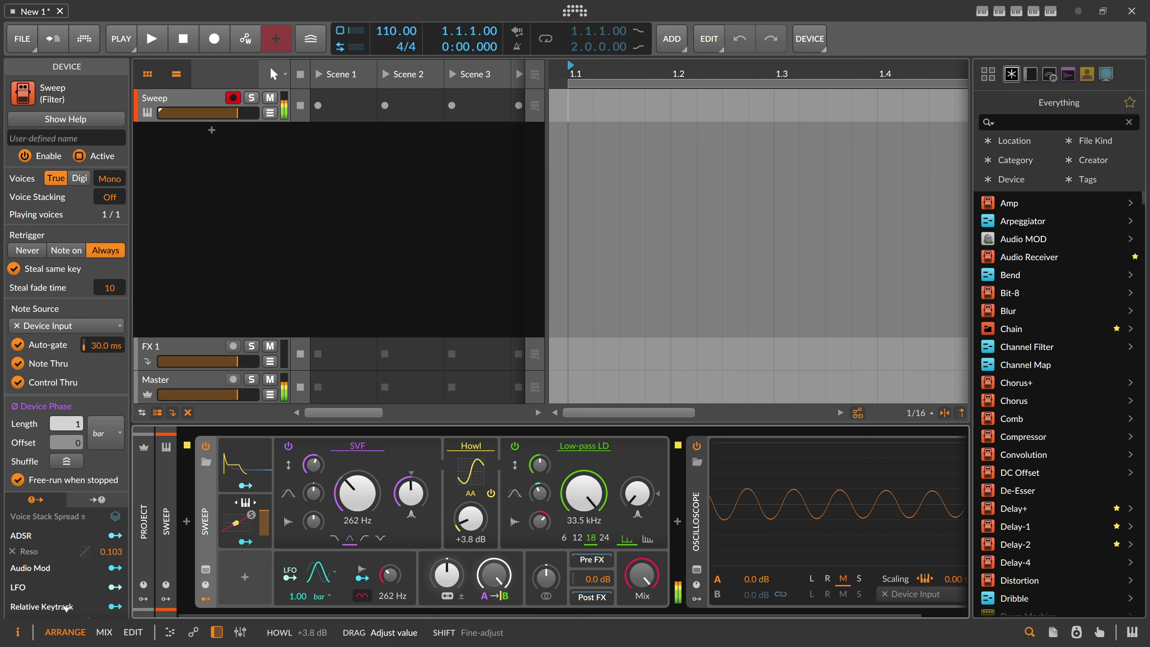
- Add a Wavetable LFO modulator to Sweep, set its rate to follow note pitch and make it per-voice
{"action": "left_click", "coordinate": [244, 577]}
{"action": "type", "text": "wave"}
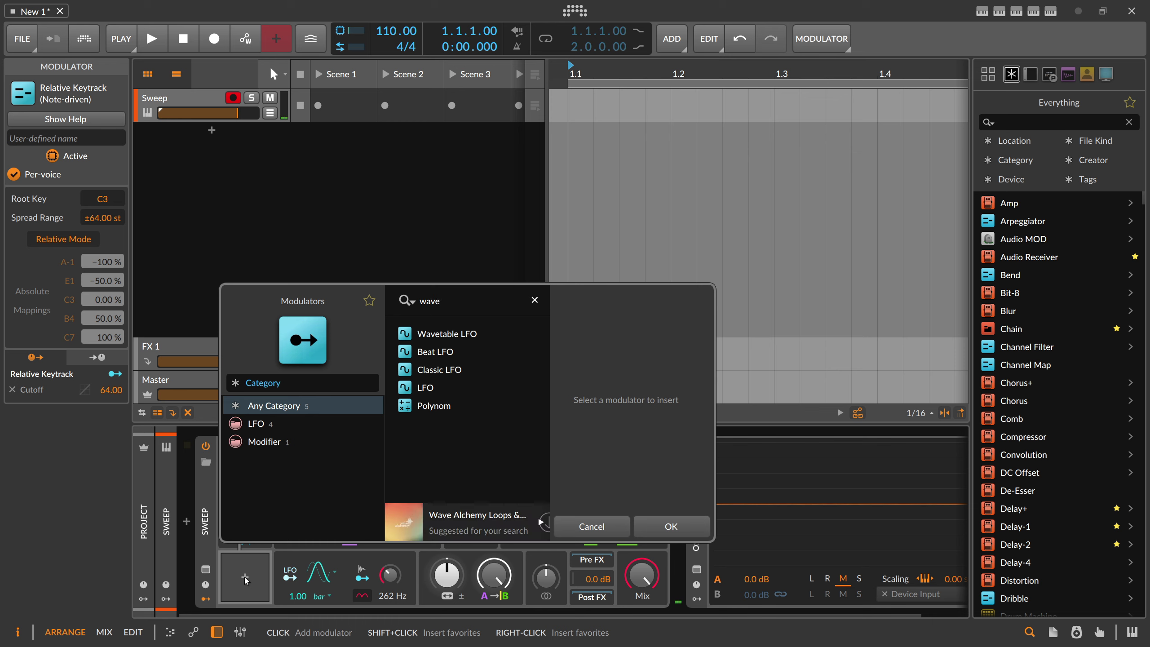
{"action": "key", "text": "Return"}
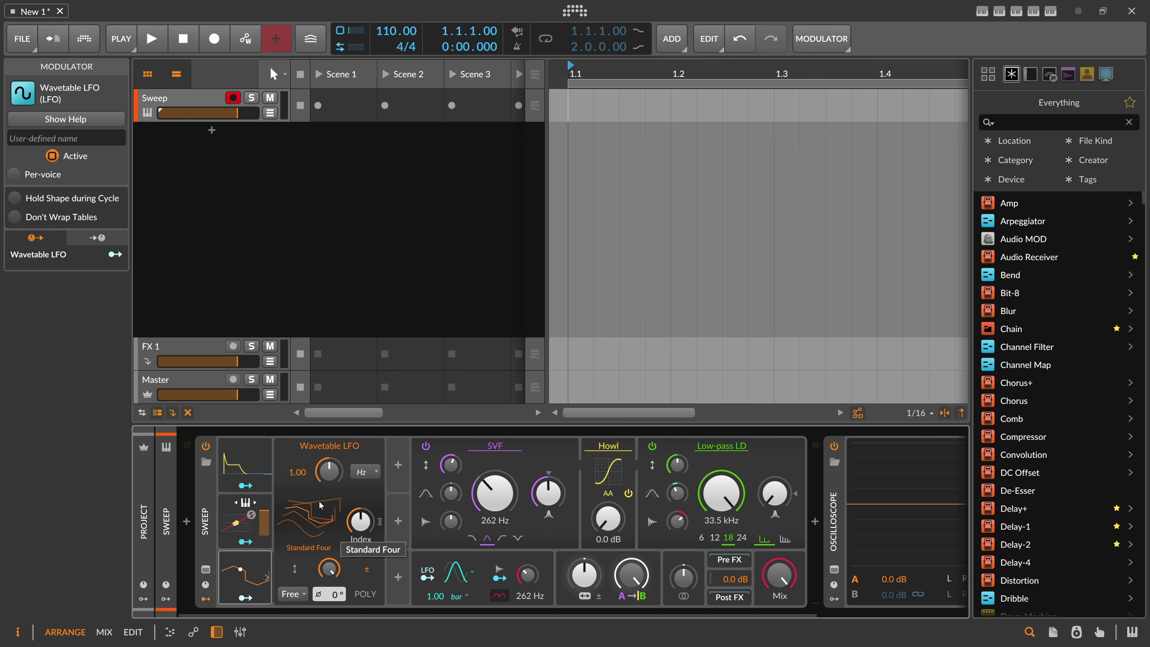
{"action": "left_click", "coordinate": [356, 473]}
{"action": "left_click", "coordinate": [378, 455]}
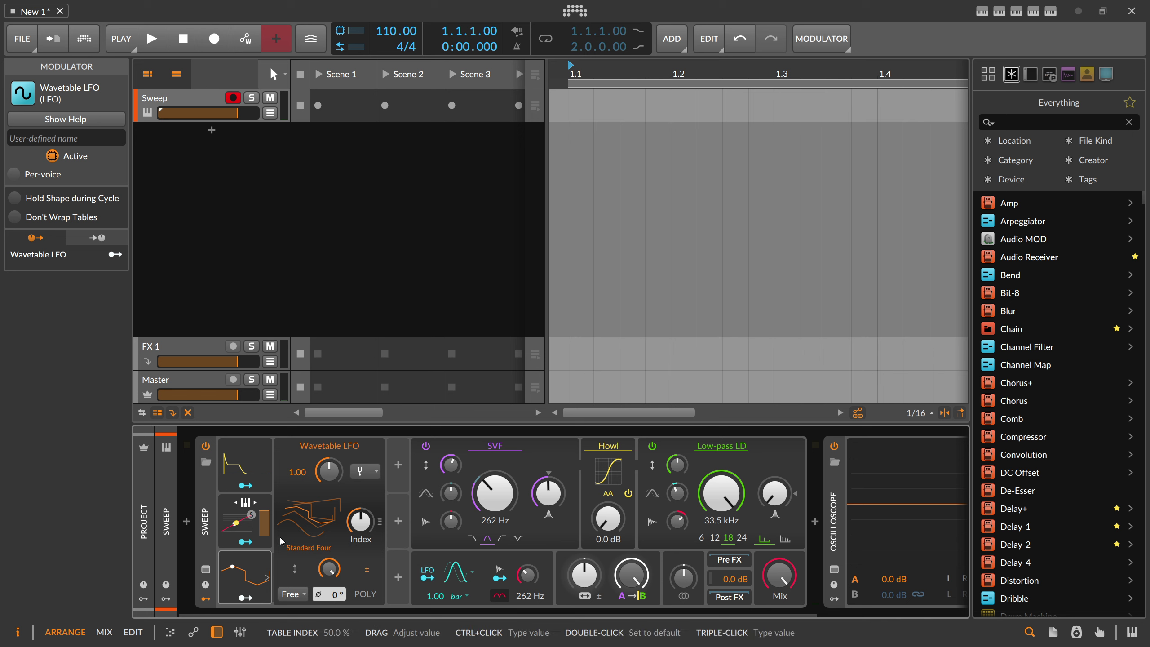
{"action": "left_click", "coordinate": [14, 174]}
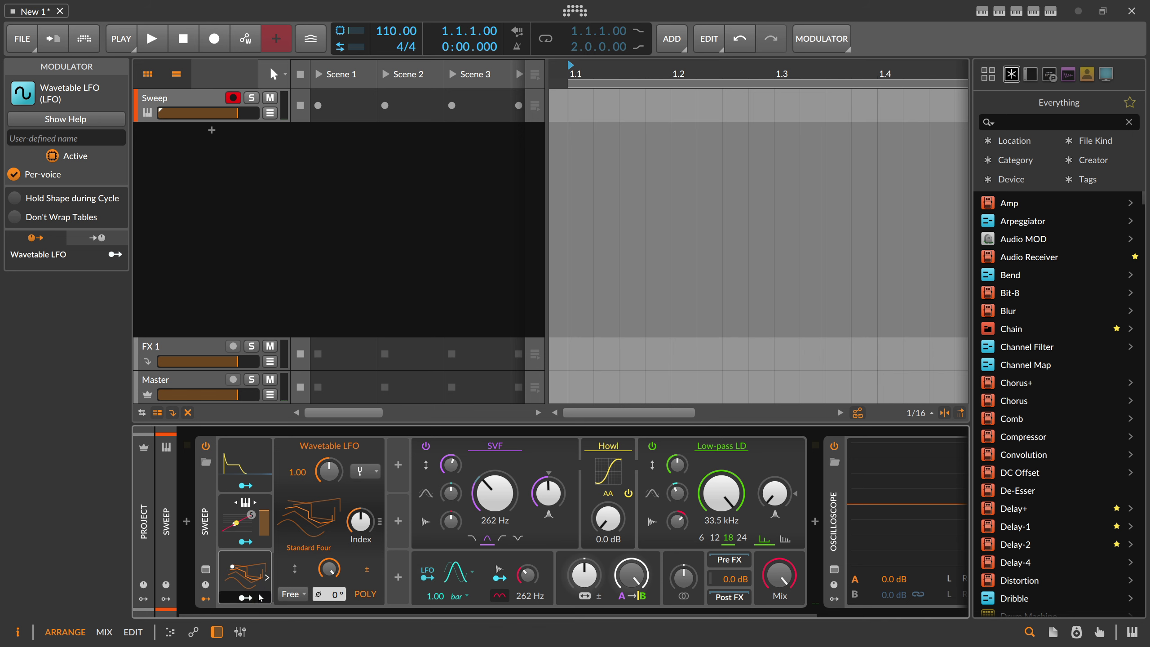
- Modulate the Howl drive by 40.00 from the Wavetable LFO and raise the LFO's table index
{"action": "left_click", "coordinate": [260, 598]}
{"action": "left_click_drag", "start_coordinate": [608, 518], "coordinate": [608, 496]}
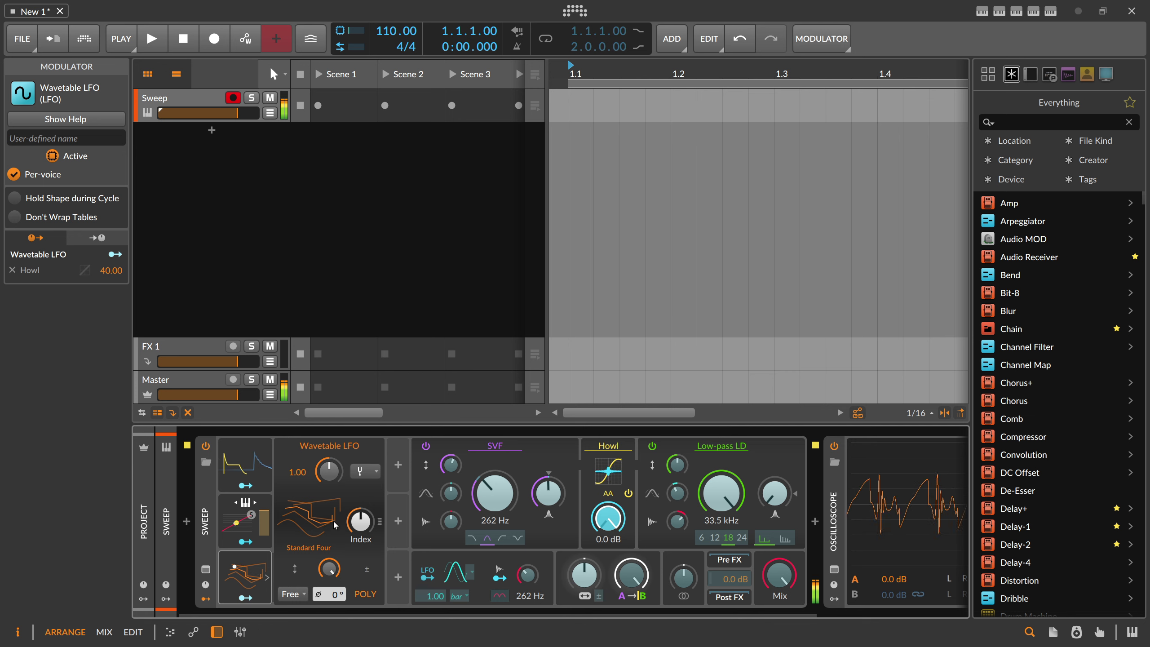
{"action": "left_click_drag", "start_coordinate": [334, 525], "coordinate": [361, 536]}
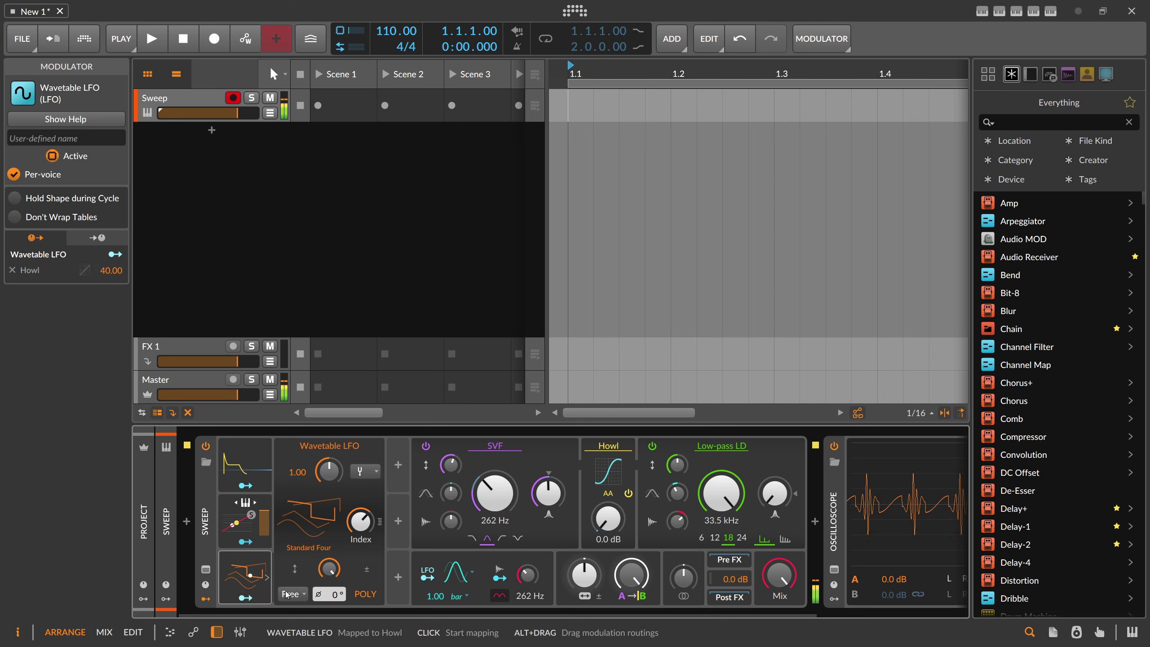
{"action": "key", "text": "ctrl+z"}
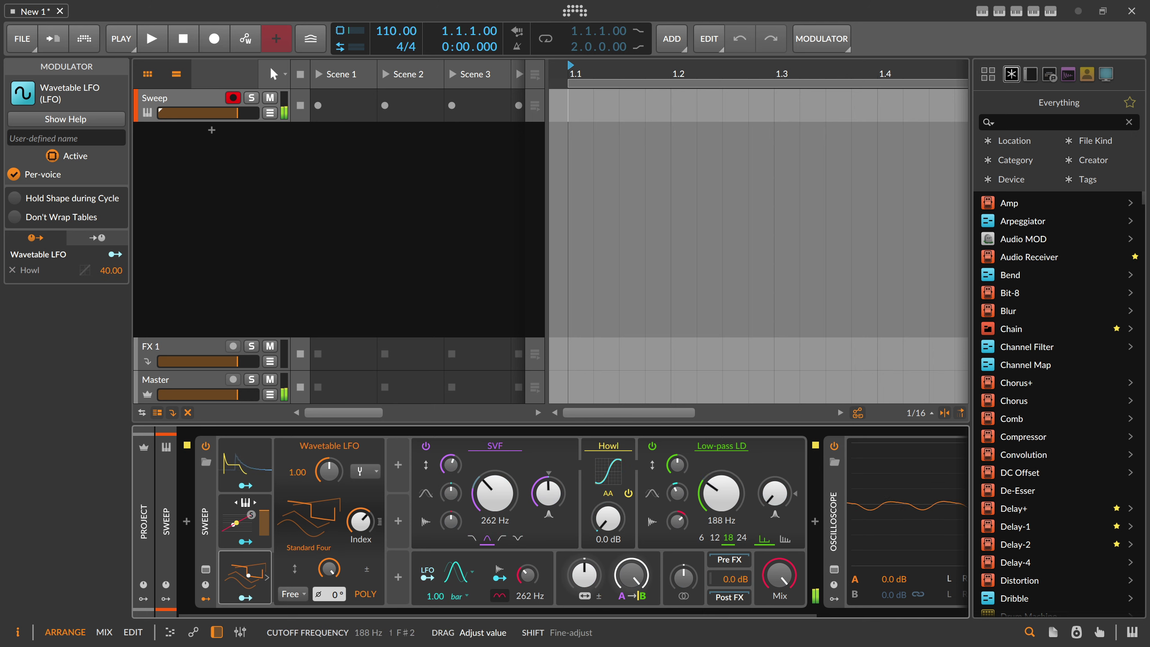
{"action": "key", "text": "ctrl+shift+z"}
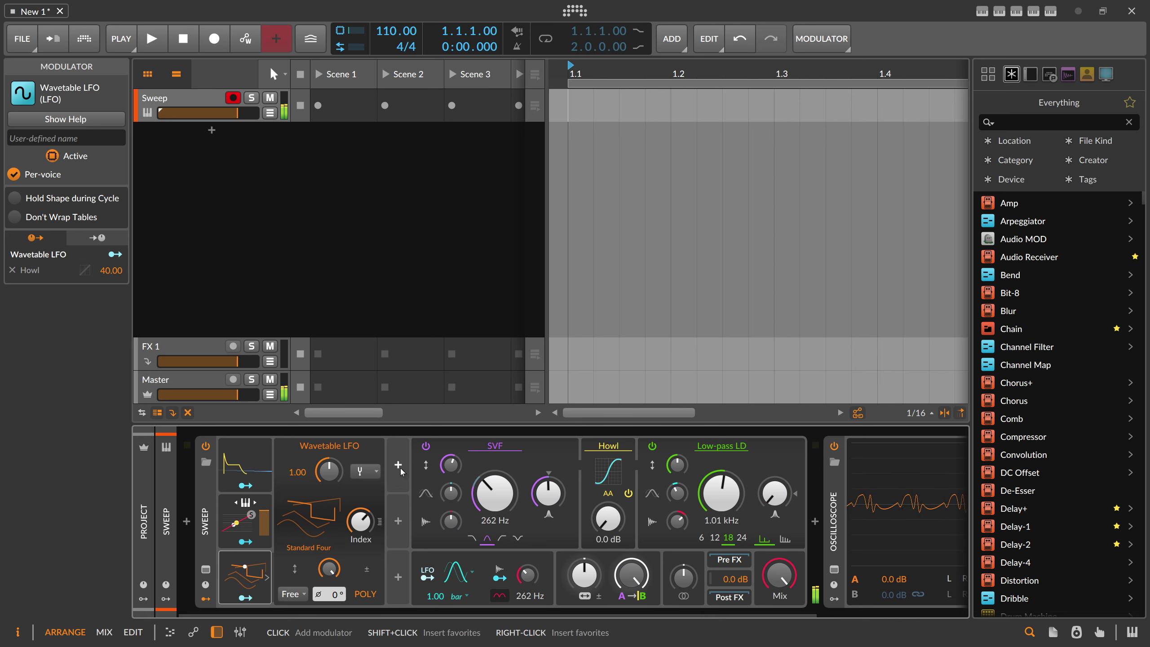
- Add a second ADSR modulator and reset the Low-pass LD cutoff to 262 Hz
{"action": "left_click", "coordinate": [398, 466]}
{"action": "type", "text": "ad"}
{"action": "key", "text": "Return"}
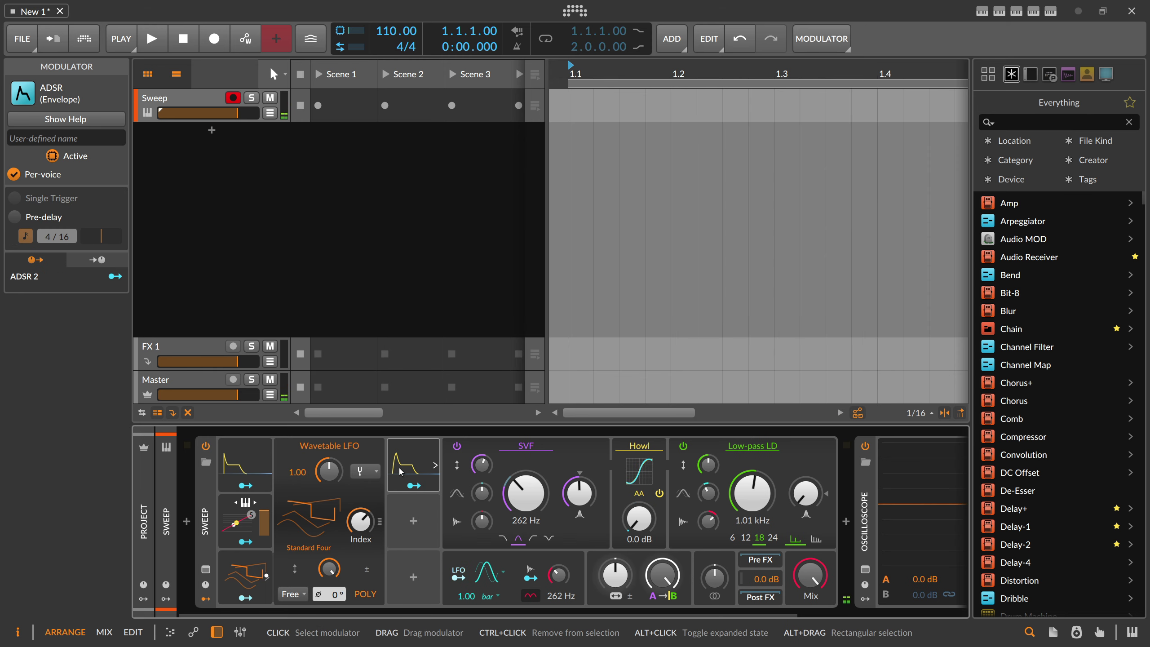
{"action": "double_click", "coordinate": [709, 494]}
{"action": "double_click", "coordinate": [752, 494]}
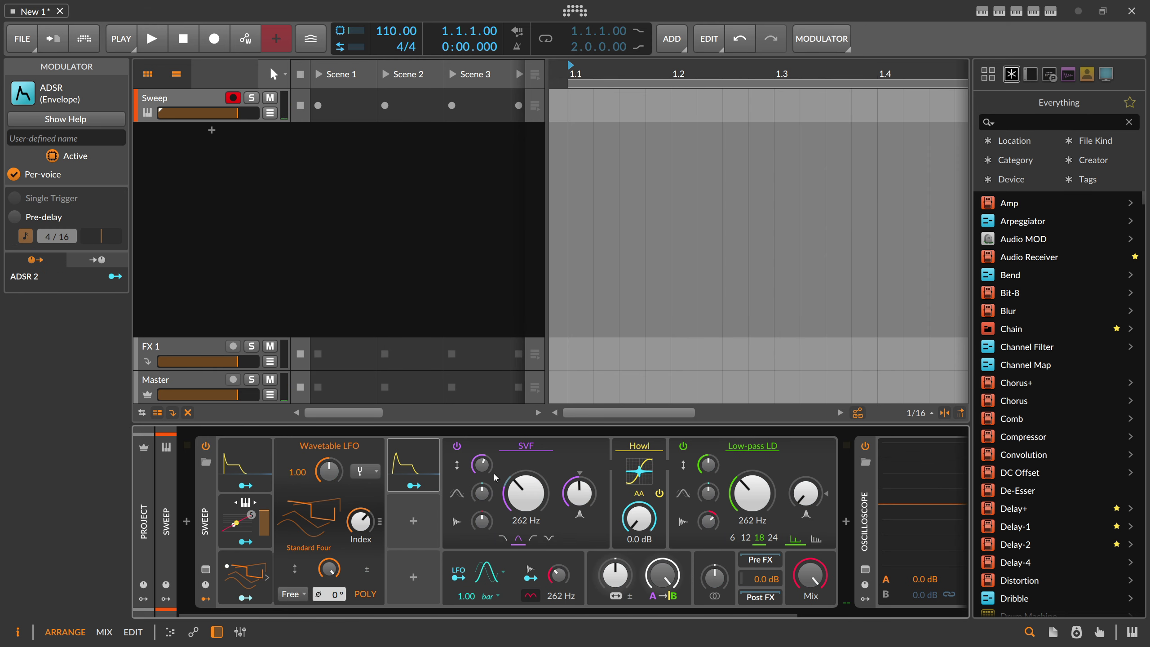
- Modulate the Low-pass LD cutoff from ADSR 2 by about 67.71 and finish mapping
{"action": "left_click", "coordinate": [414, 485]}
{"action": "left_click_drag", "start_coordinate": [752, 494], "coordinate": [752, 434]}
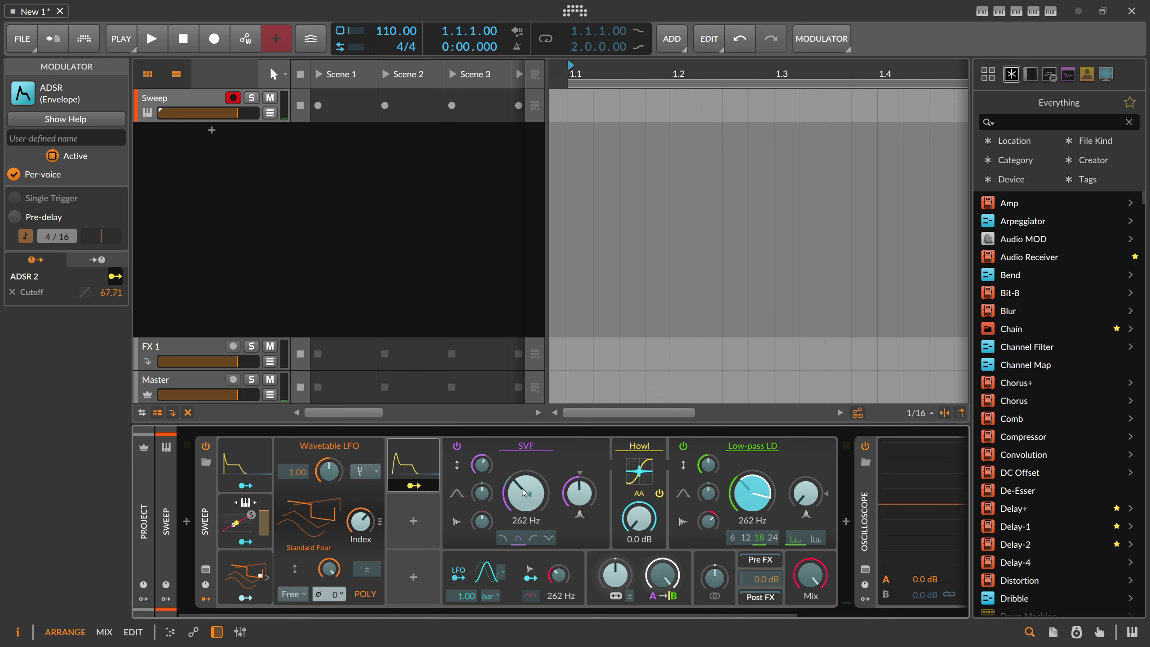
{"action": "left_click", "coordinate": [414, 485]}
- Shape ADSR 2 into a short pluck with a shorter decay and release and zero sustain
{"action": "left_click", "coordinate": [413, 464]}
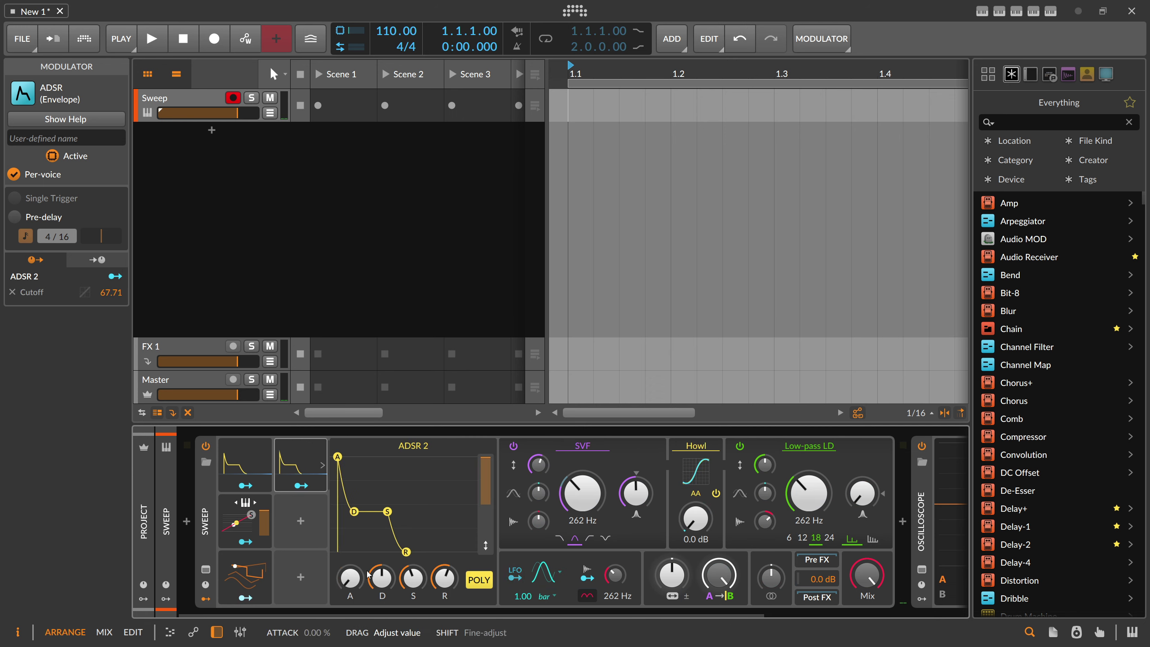
{"action": "left_click_drag", "start_coordinate": [382, 577], "coordinate": [413, 622]}
{"action": "left_click_drag", "start_coordinate": [444, 577], "coordinate": [444, 596]}
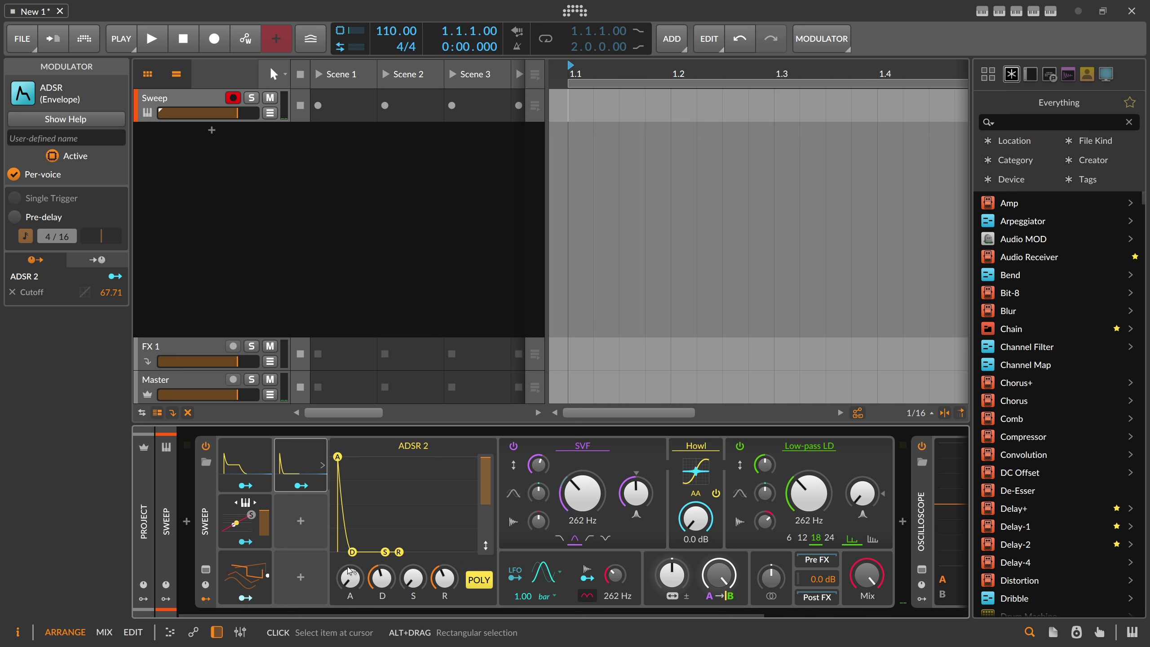
- Reduce the Wavetable LFO's modulation of the Howl drive to about 27.89
{"action": "left_click", "coordinate": [244, 574]}
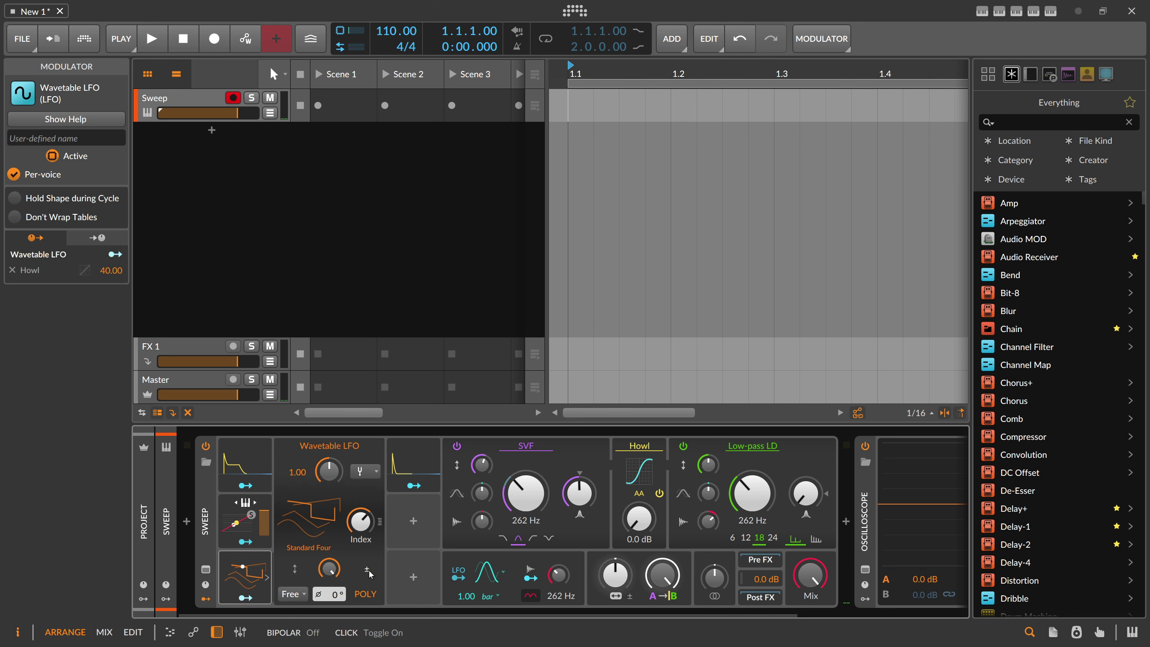
{"action": "left_click", "coordinate": [256, 570]}
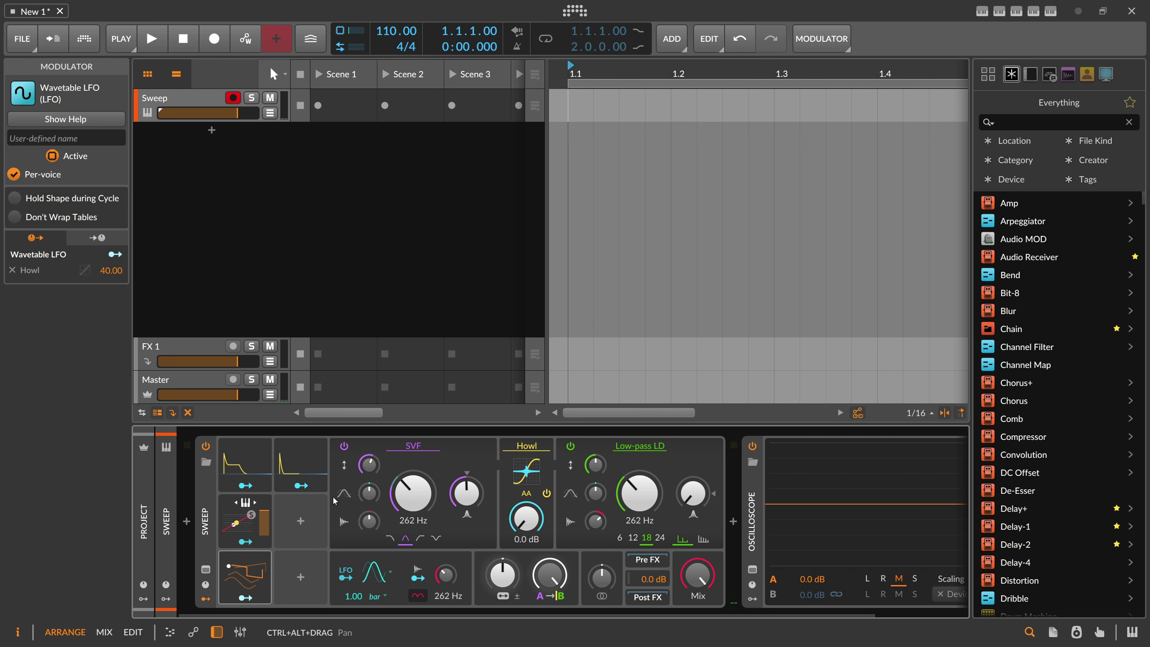
{"action": "mouse_move", "coordinate": [311, 489]}
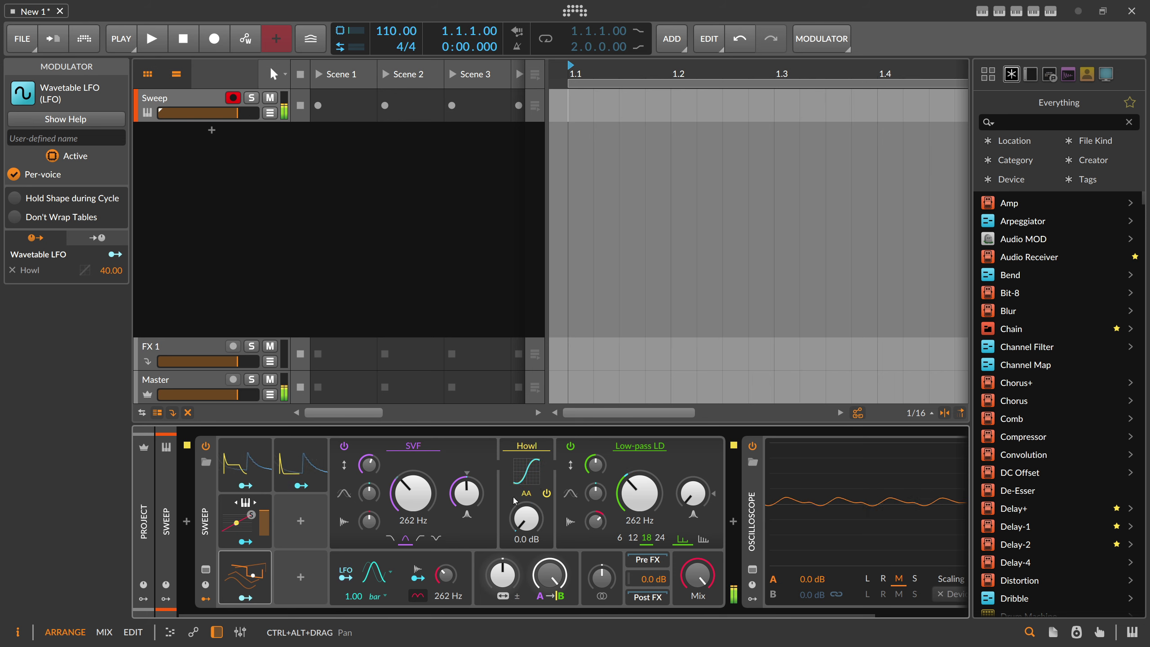
{"action": "left_click", "coordinate": [245, 598]}
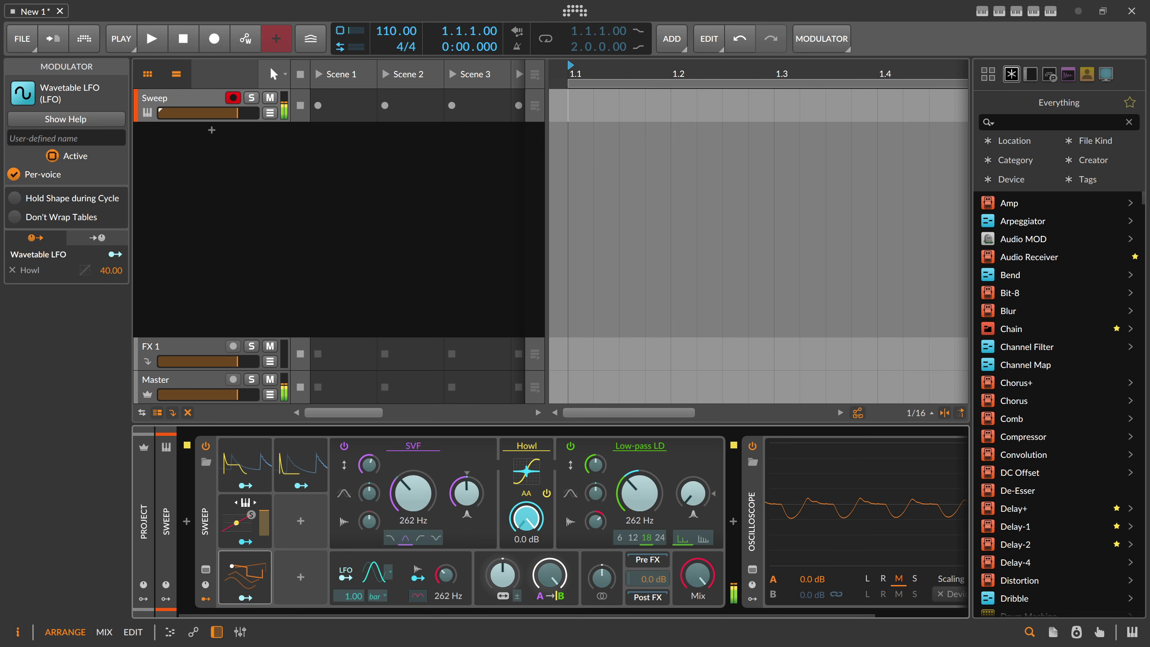
{"action": "left_click_drag", "start_coordinate": [526, 518], "coordinate": [526, 531]}
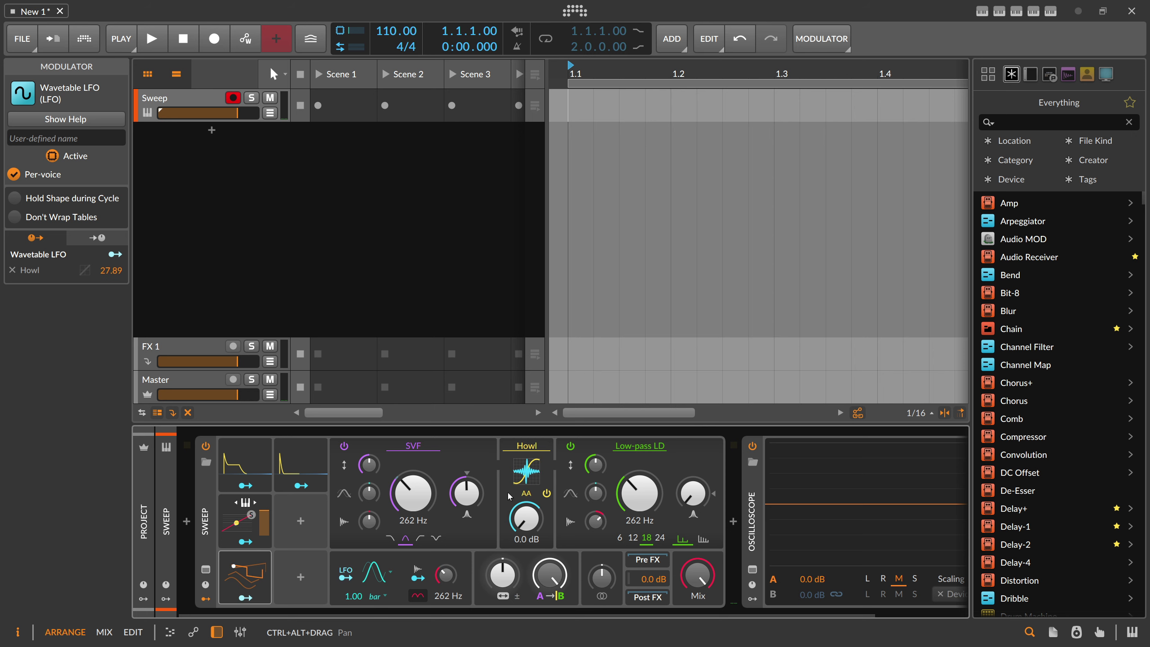
- Give the Sweep device 16 voices and lengthen its auto-gate time to about 4.91 s
{"action": "left_click", "coordinate": [224, 474]}
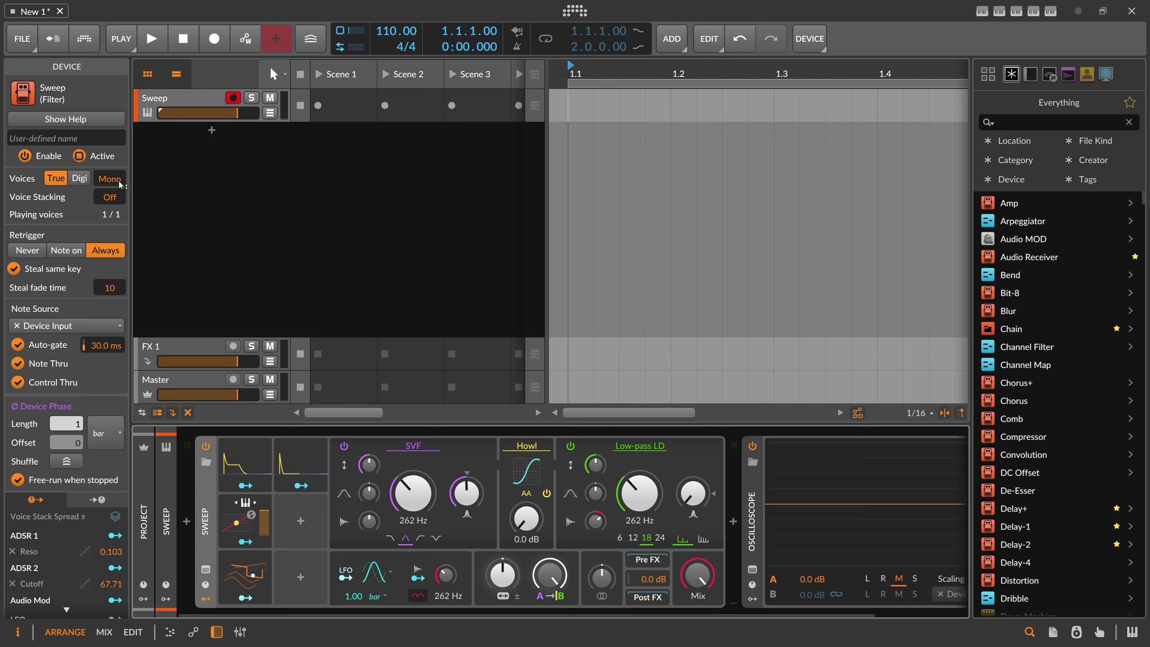
{"action": "left_click_drag", "start_coordinate": [120, 183], "coordinate": [120, 175]}
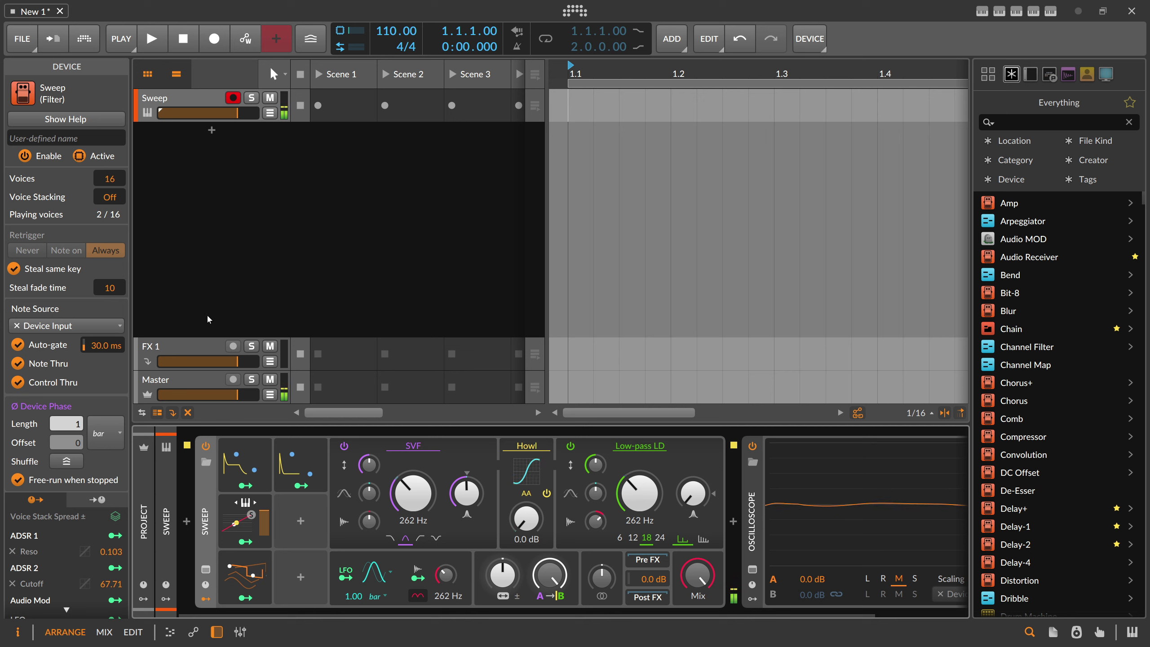
{"action": "left_click_drag", "start_coordinate": [103, 345], "coordinate": [104, 350]}
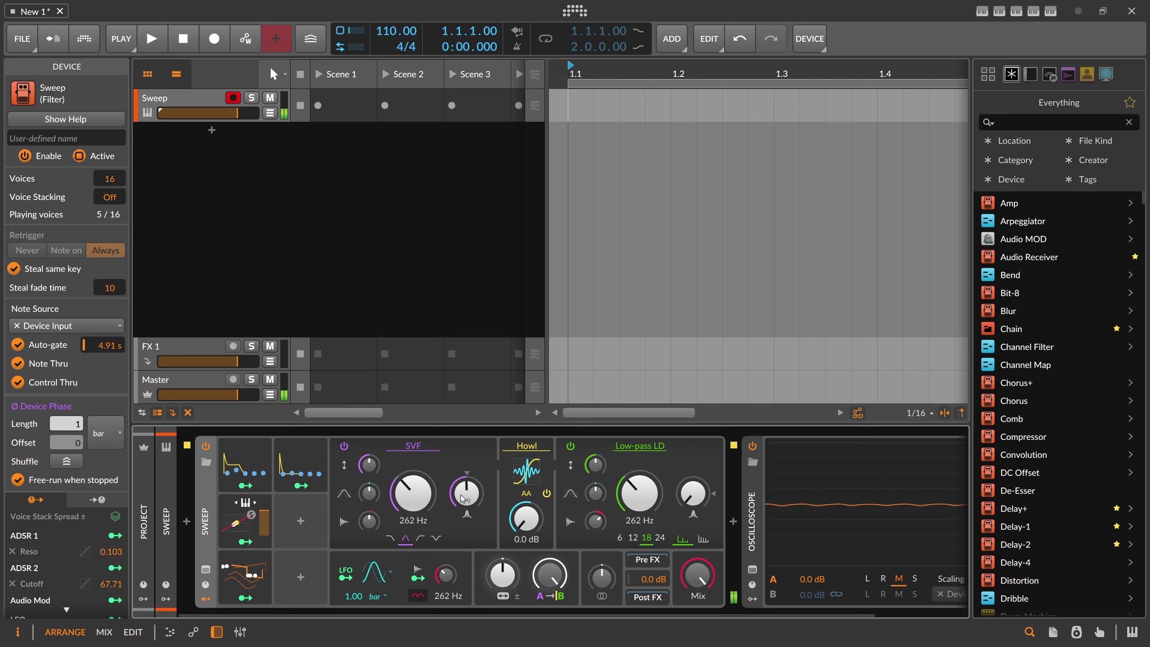
- Clear ADSR 1's modulation of the SVF resonance and set the resonance to about 102 %
{"action": "left_click_drag", "start_coordinate": [460, 495], "coordinate": [460, 494]}
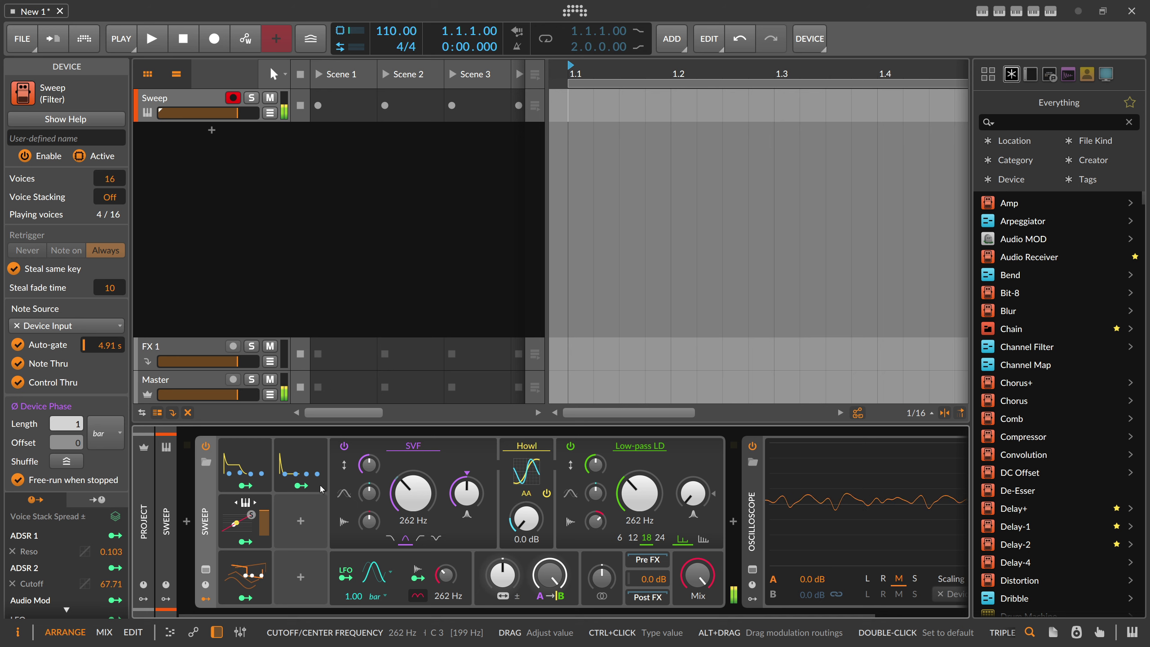
{"action": "left_click", "coordinate": [252, 486]}
{"action": "double_click", "coordinate": [473, 502]}
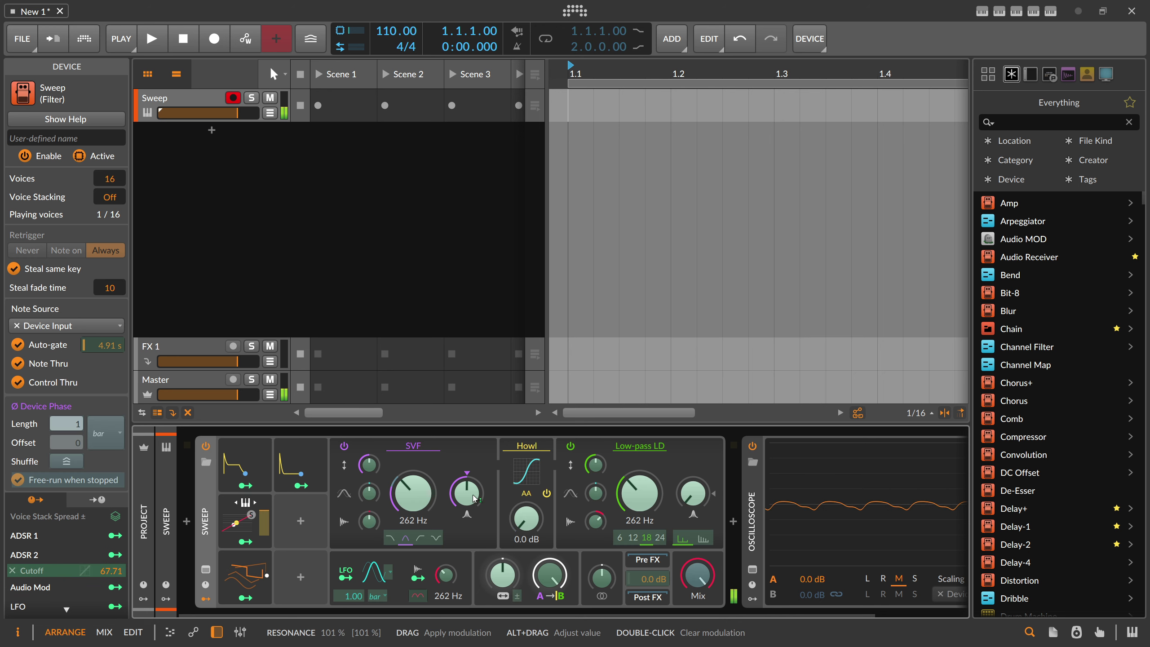
{"action": "left_click", "coordinate": [251, 486]}
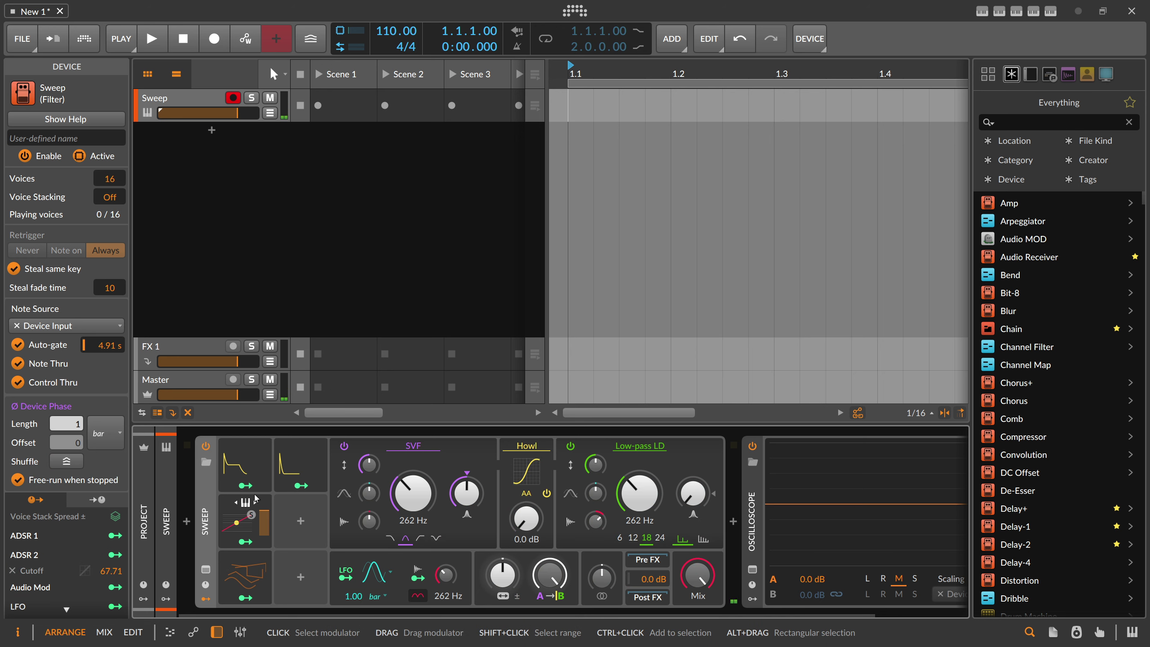
{"action": "left_click_drag", "start_coordinate": [460, 498], "coordinate": [461, 497]}
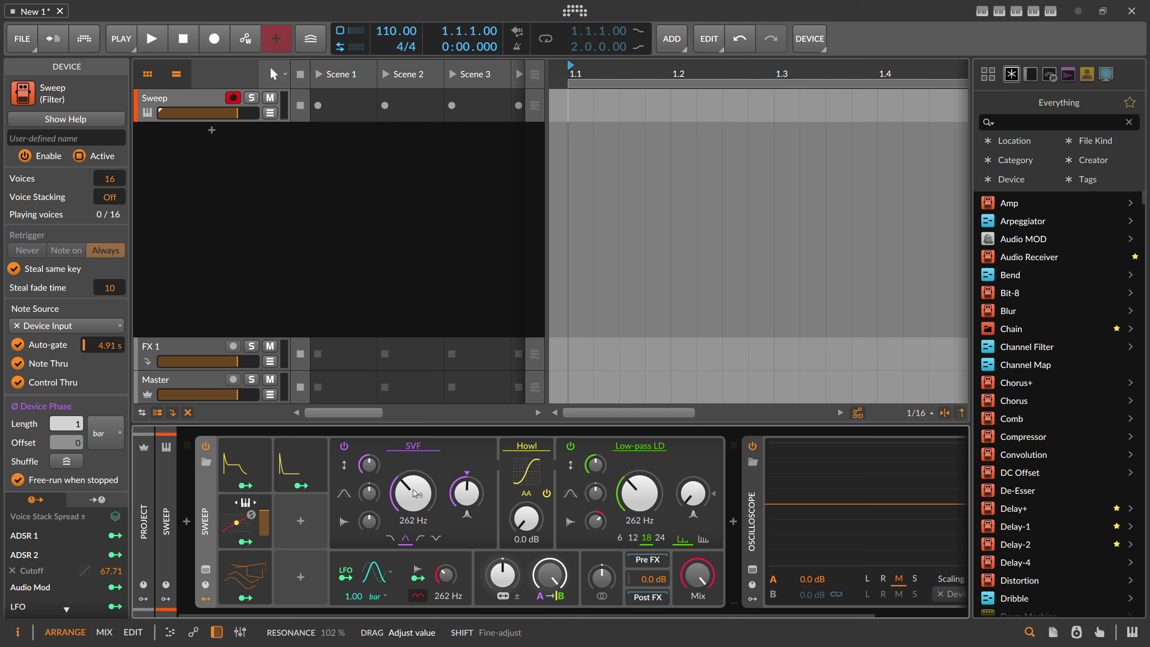
- Lower the SVF drive and modulate it from ADSR 1 by about 1.034
{"action": "left_click", "coordinate": [369, 464]}
{"action": "left_click_drag", "start_coordinate": [369, 464], "coordinate": [369, 454]}
{"action": "left_click", "coordinate": [245, 485]}
{"action": "left_click", "coordinate": [245, 485]}
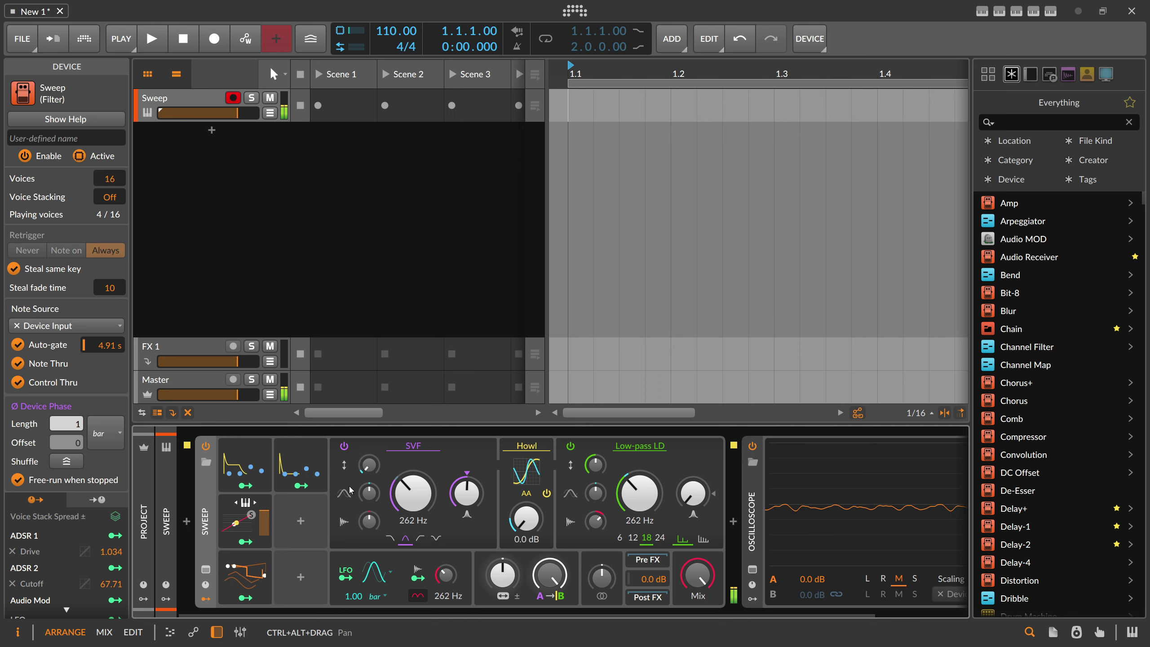
- Reset the A/B filter routing to its default and insert a Delay+ device in Sweep's Post FX chain
{"action": "double_click", "coordinate": [554, 579]}
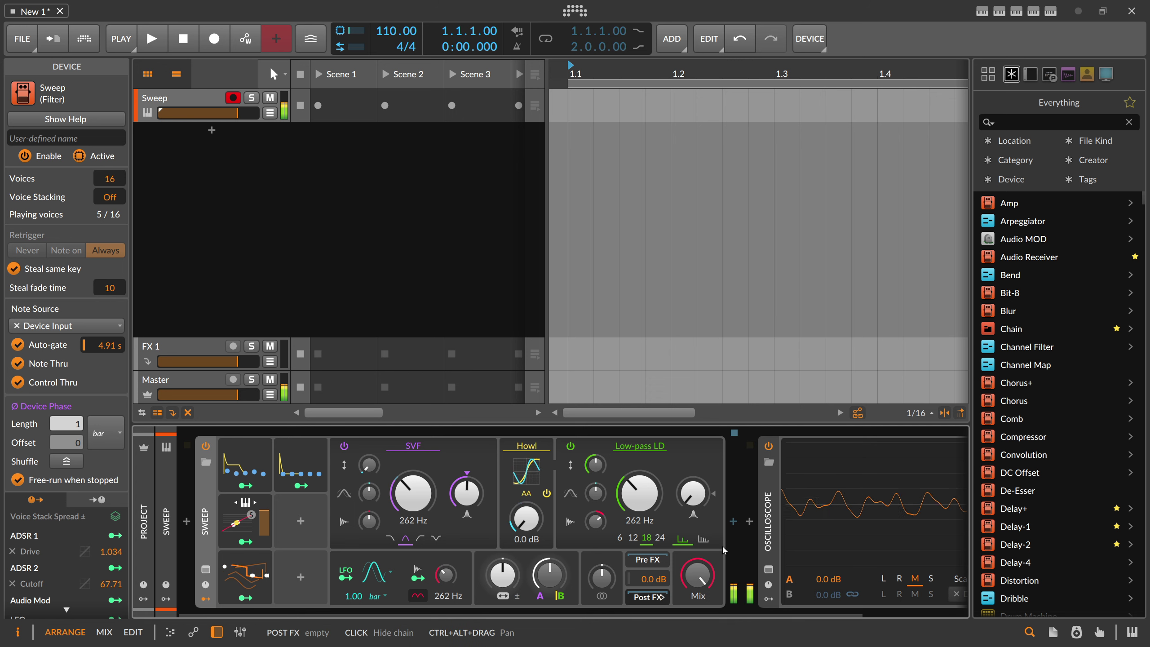
{"action": "left_click", "coordinate": [732, 525]}
{"action": "type", "text": "delay"}
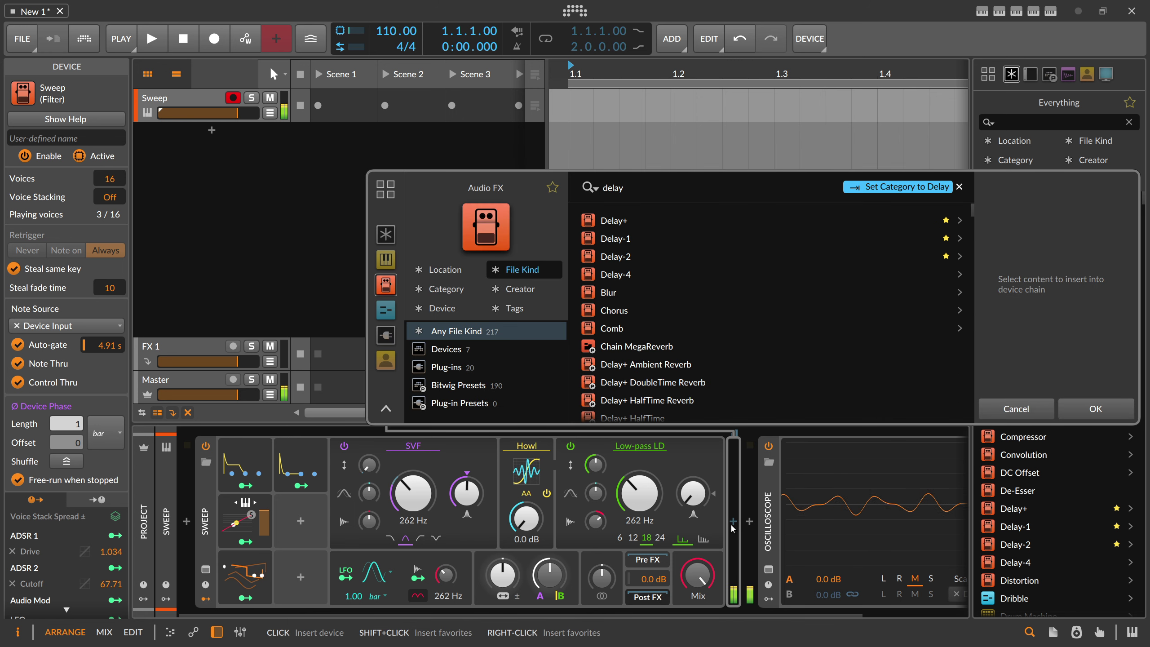
{"action": "key", "text": "Return"}
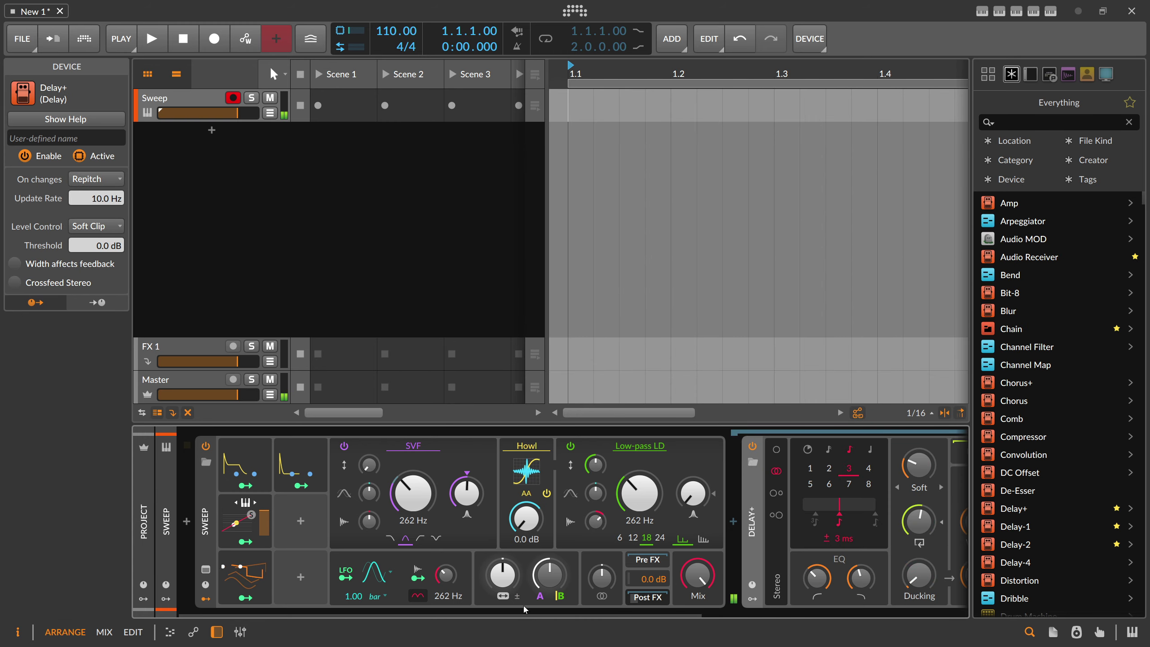
- Set the Delay+ blur character to Space with a higher blur amount and adjust the delay's EQ
{"action": "left_click_drag", "start_coordinate": [526, 614], "coordinate": [744, 613]}
{"action": "left_click", "coordinate": [611, 488]}
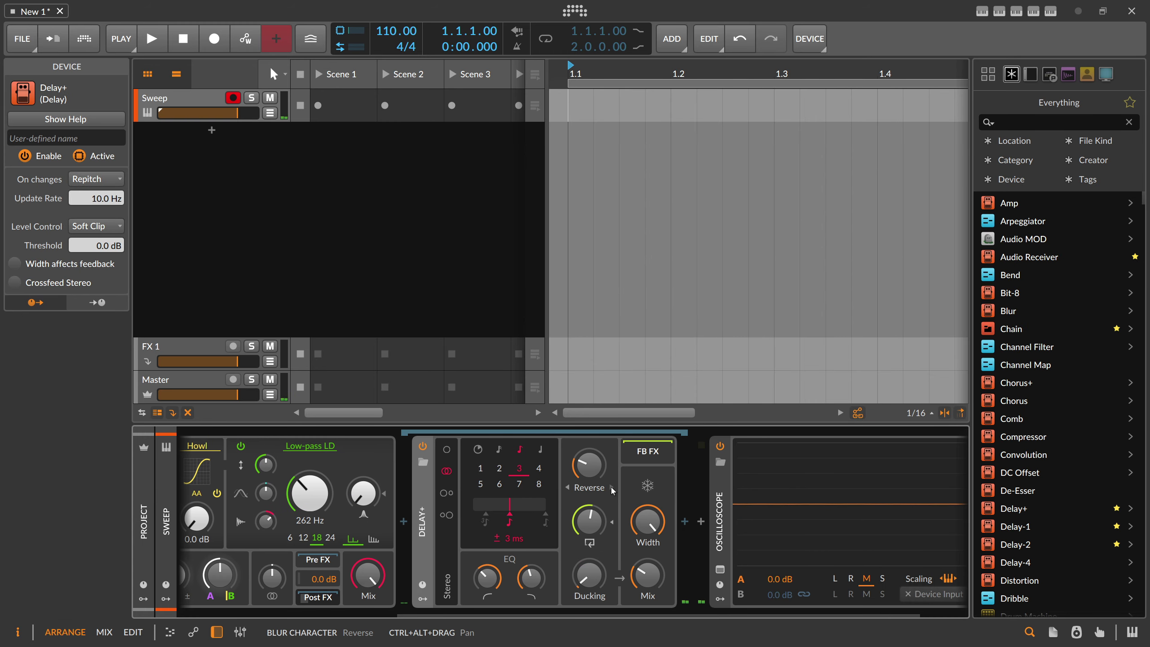
{"action": "left_click", "coordinate": [568, 487]}
{"action": "left_click_drag", "start_coordinate": [584, 475], "coordinate": [584, 439]}
{"action": "left_click_drag", "start_coordinate": [534, 578], "coordinate": [489, 571]}
- Turn Sweep's filter routing back toward serial A→B and raise the Low-pass LD cutoff to about 395 Hz
{"action": "left_click_drag", "start_coordinate": [516, 615], "coordinate": [337, 612]}
{"action": "left_click_drag", "start_coordinate": [492, 576], "coordinate": [492, 544]}
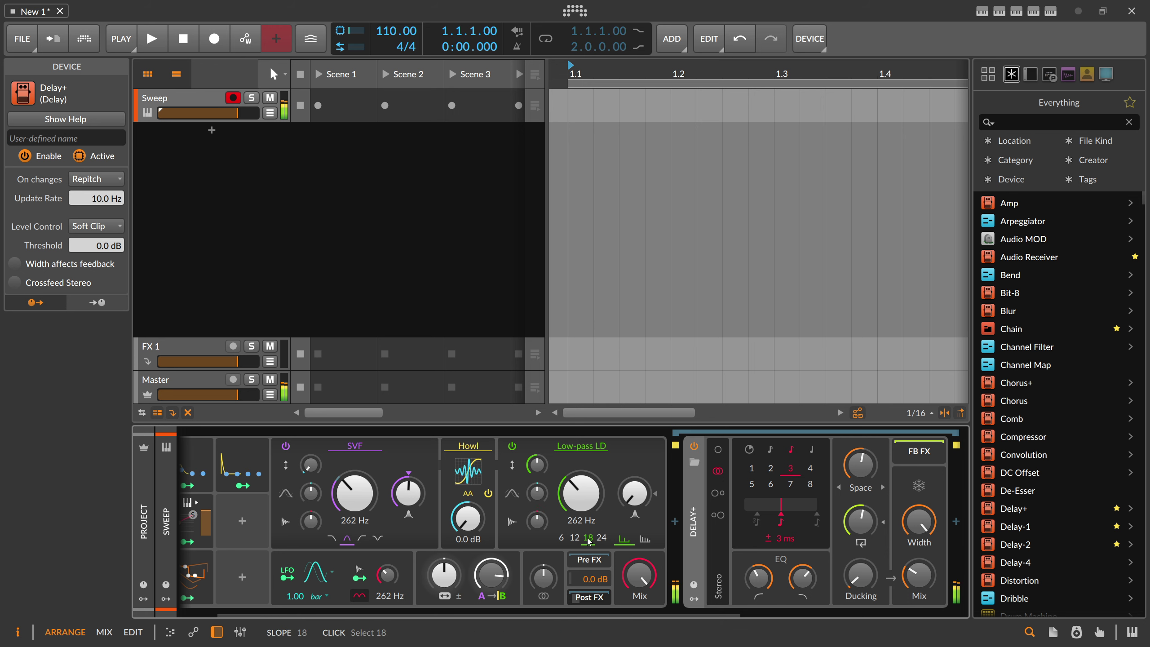
{"action": "left_click_drag", "start_coordinate": [581, 502], "coordinate": [581, 497]}
- Replace the Low-pass LD filter with Fizz and raise its main cutoff to about 1.48 kHz
{"action": "left_click", "coordinate": [581, 446]}
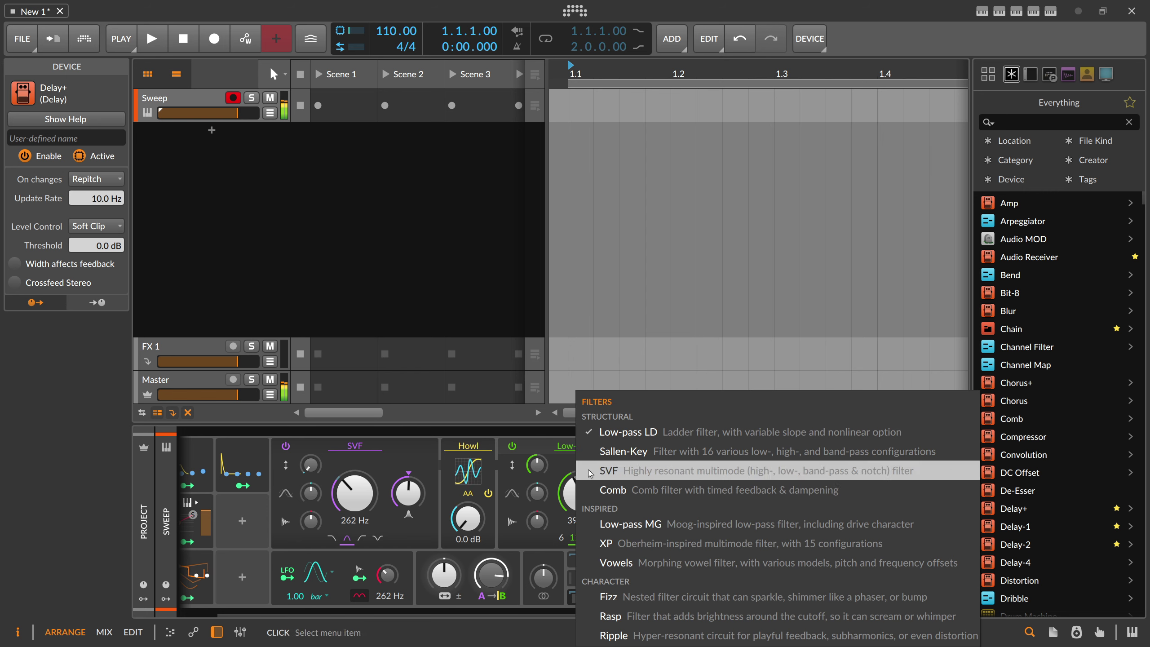
{"action": "left_click", "coordinate": [608, 597]}
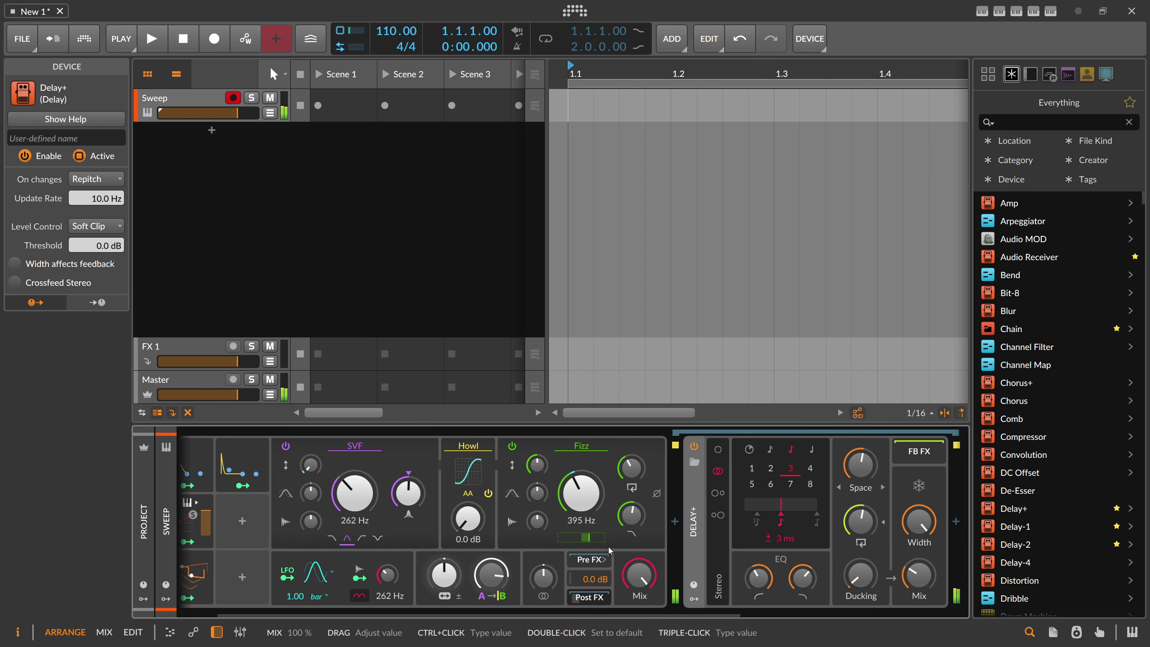
{"action": "mouse_move", "coordinate": [581, 493]}
{"action": "left_mouse_down"}
{"action": "mouse_move", "coordinate": [581, 465]}
{"action": "mouse_move", "coordinate": [581, 479]}
{"action": "left_mouse_up"}
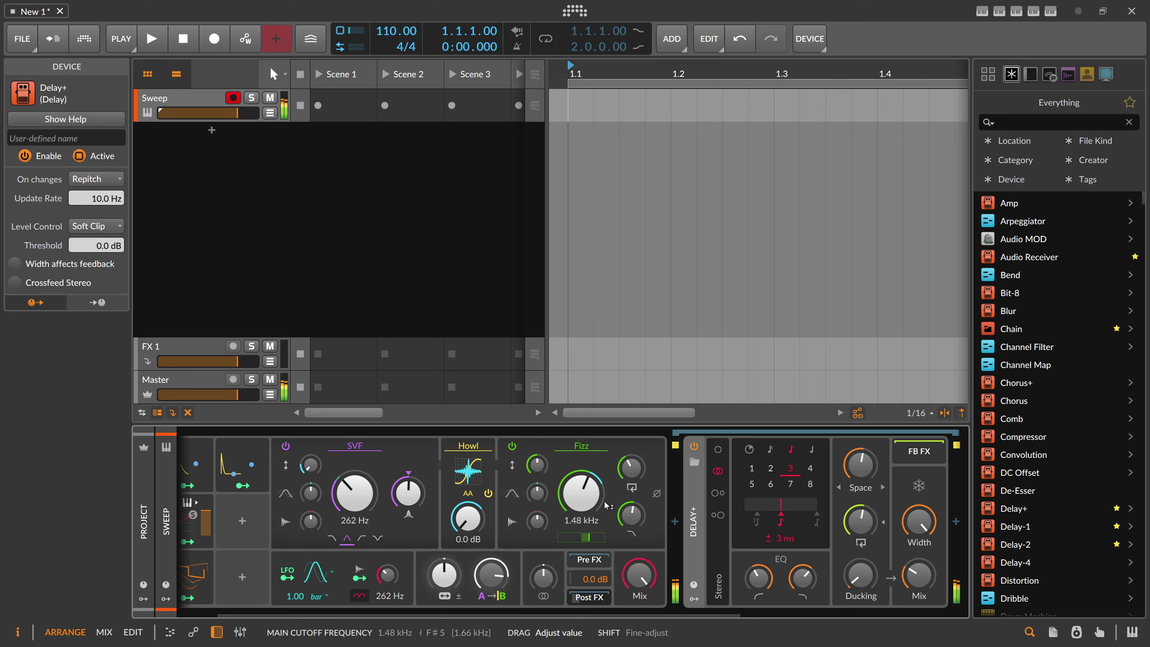
- Raise the Fizz filter's feedback, adjust its damping and set the main cutoff to about 2.96 kHz
{"action": "left_click_drag", "start_coordinate": [631, 515], "coordinate": [632, 522]}
{"action": "left_click_drag", "start_coordinate": [632, 468], "coordinate": [632, 454]}
{"action": "left_click_drag", "start_coordinate": [586, 490], "coordinate": [585, 479]}
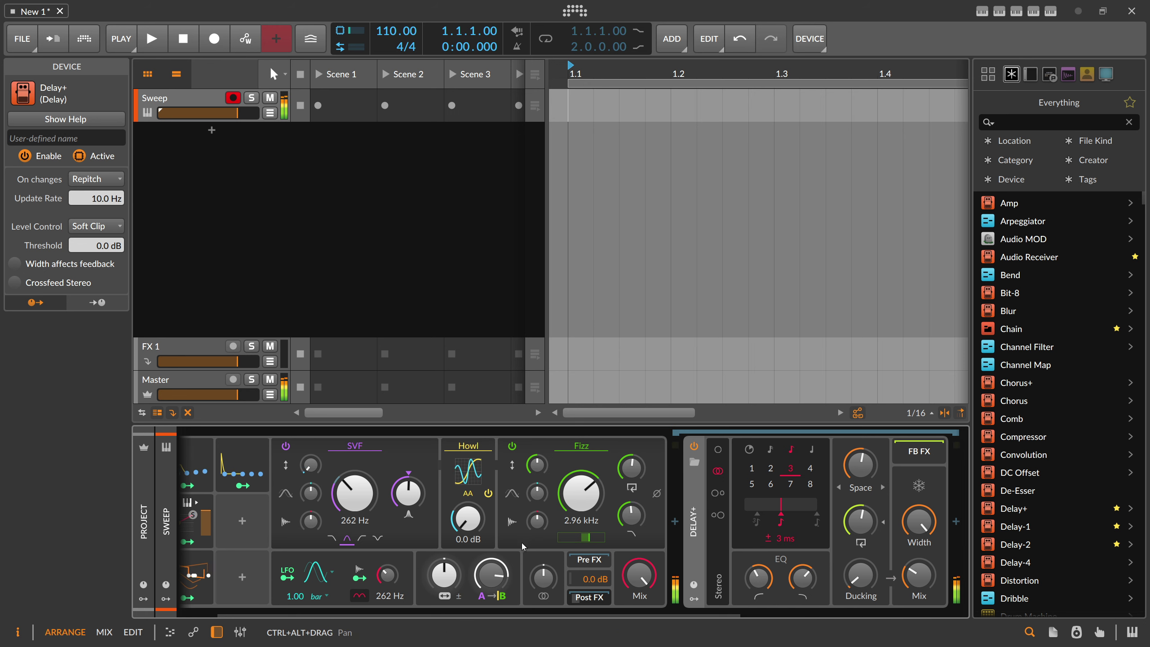
- Turn Sweep's filter routing all the way down to A only
{"action": "left_click_drag", "start_coordinate": [474, 611], "coordinate": [408, 612]}
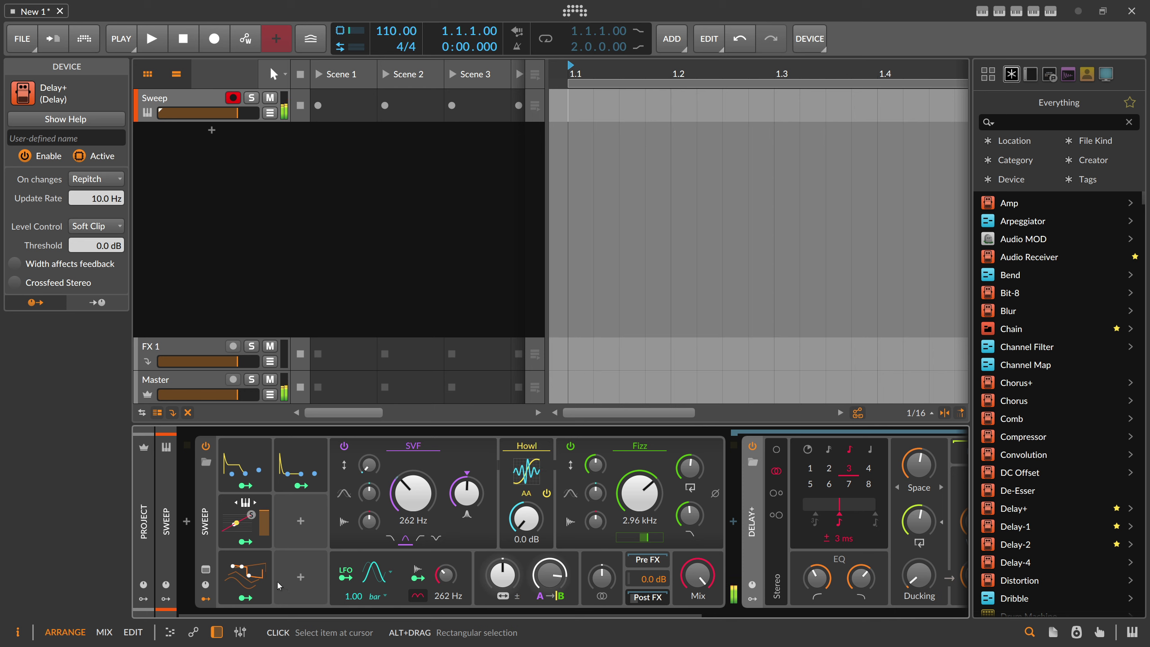
{"action": "left_click_drag", "start_coordinate": [550, 576], "coordinate": [550, 641]}
- Shorten Sweep's auto-gate time to about 3.42 ms and set its voice count to 16
{"action": "left_click", "coordinate": [206, 494]}
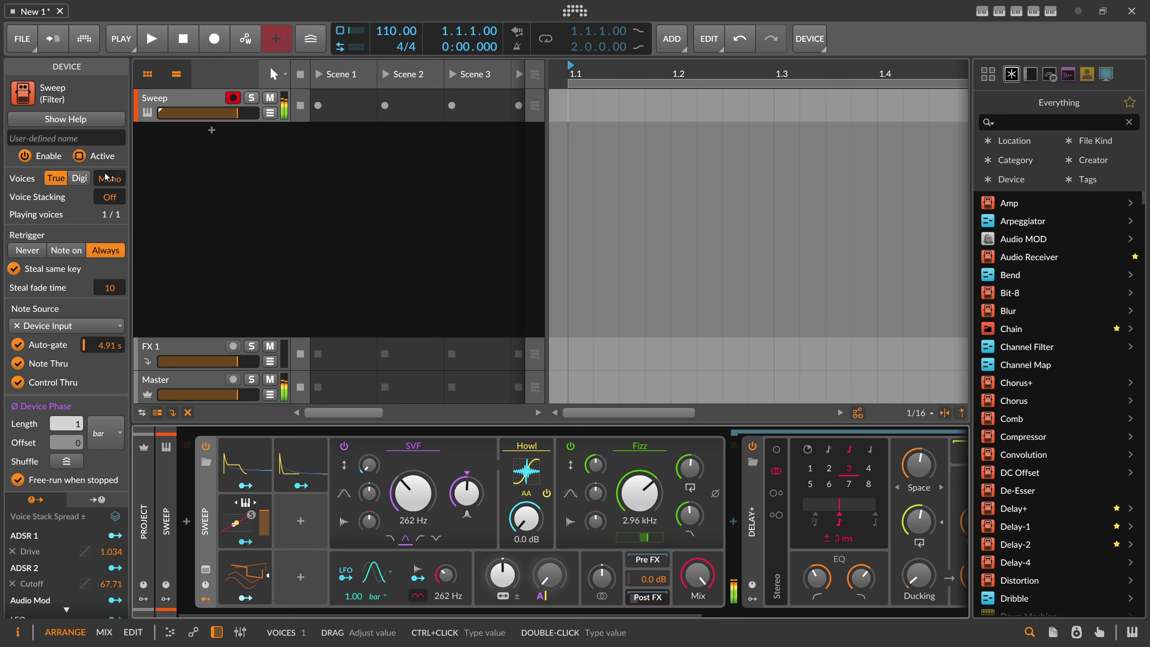
{"action": "left_click_drag", "start_coordinate": [113, 347], "coordinate": [114, 400]}
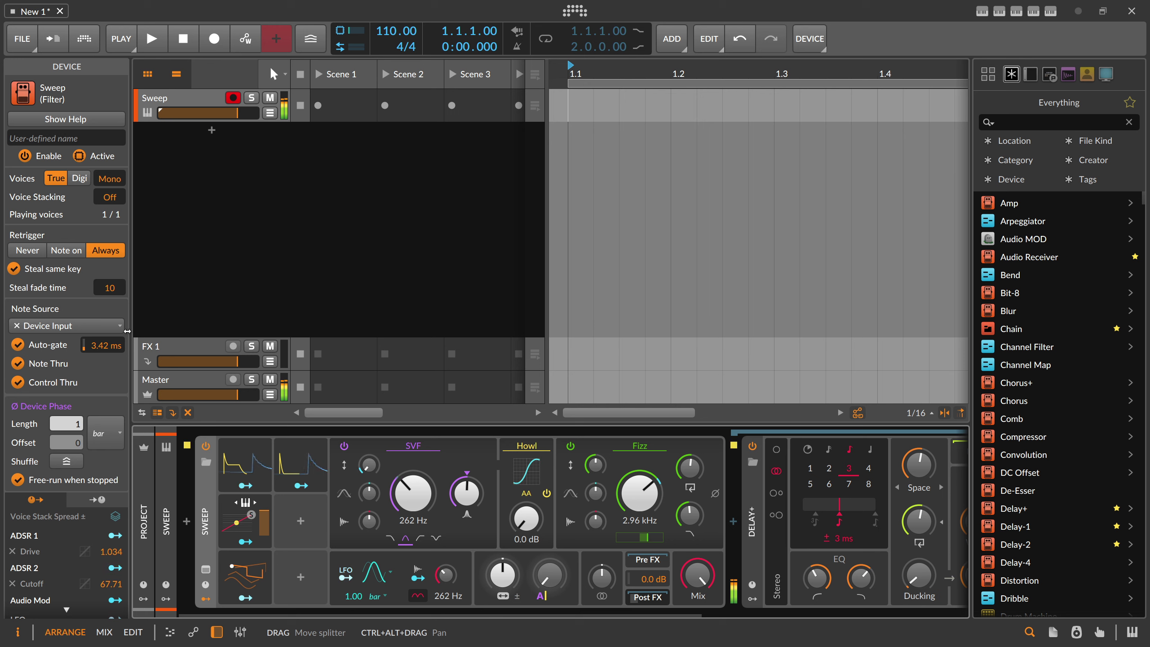
{"action": "left_click", "coordinate": [110, 179]}
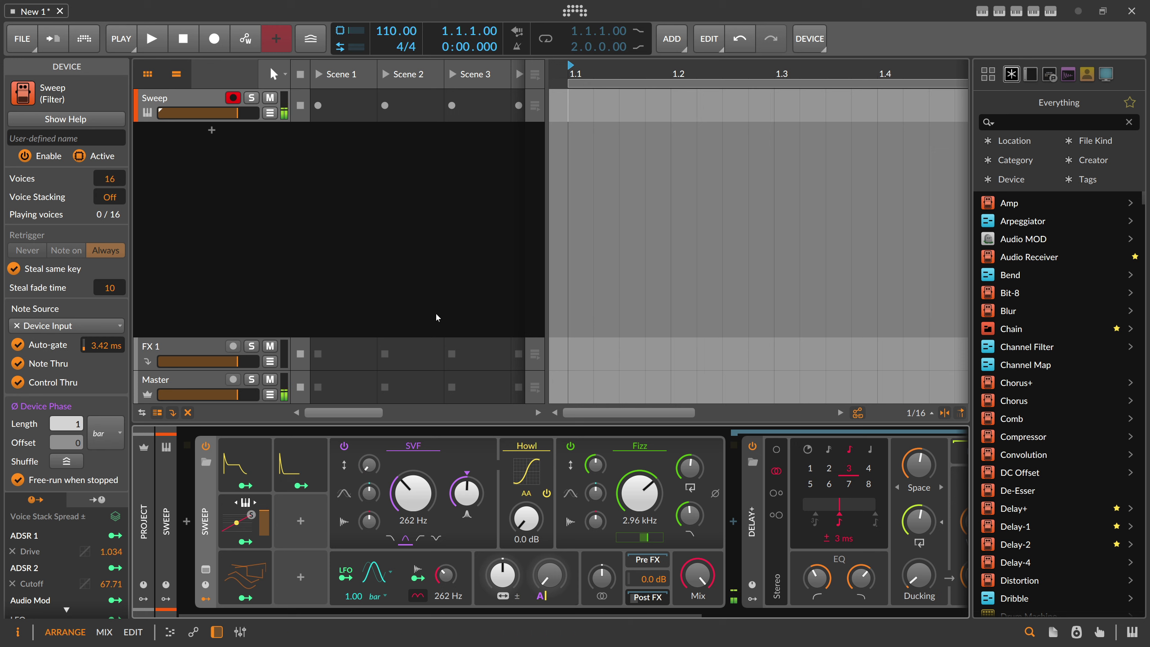
- Collapse Sweep's Post FX chain to bring the Oscilloscope following it into view
{"action": "mouse_move", "coordinate": [553, 572]}
{"action": "left_mouse_down"}
{"action": "mouse_move", "coordinate": [553, 546]}
{"action": "mouse_move", "coordinate": [550, 568]}
{"action": "left_mouse_up"}
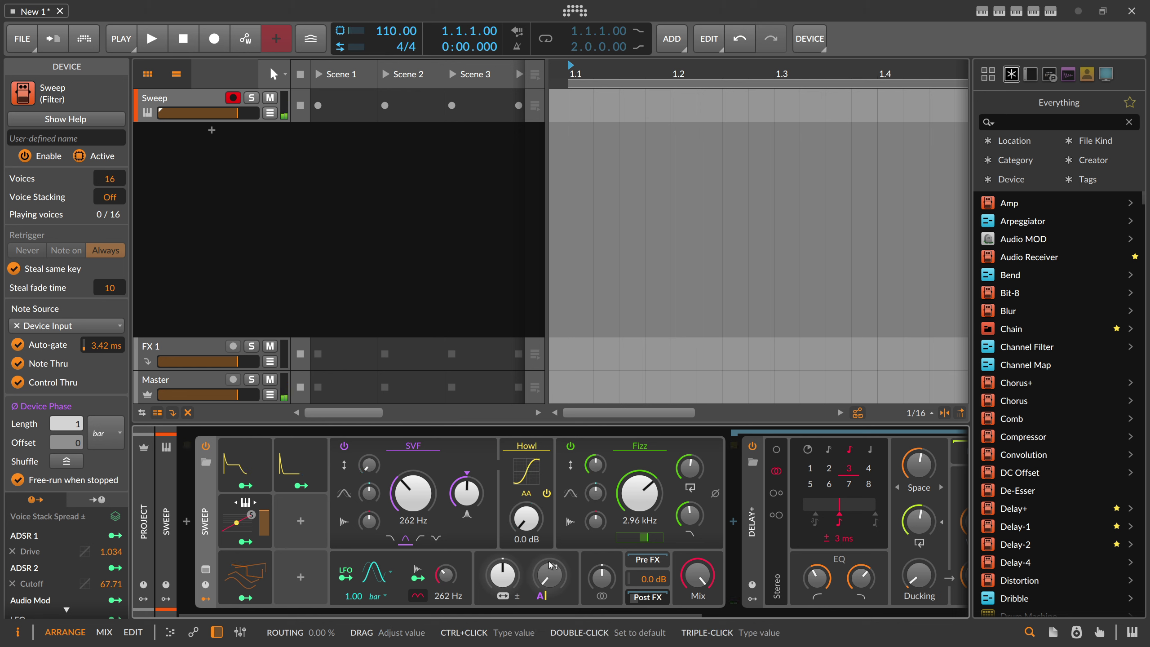
{"action": "left_click", "coordinate": [648, 597]}
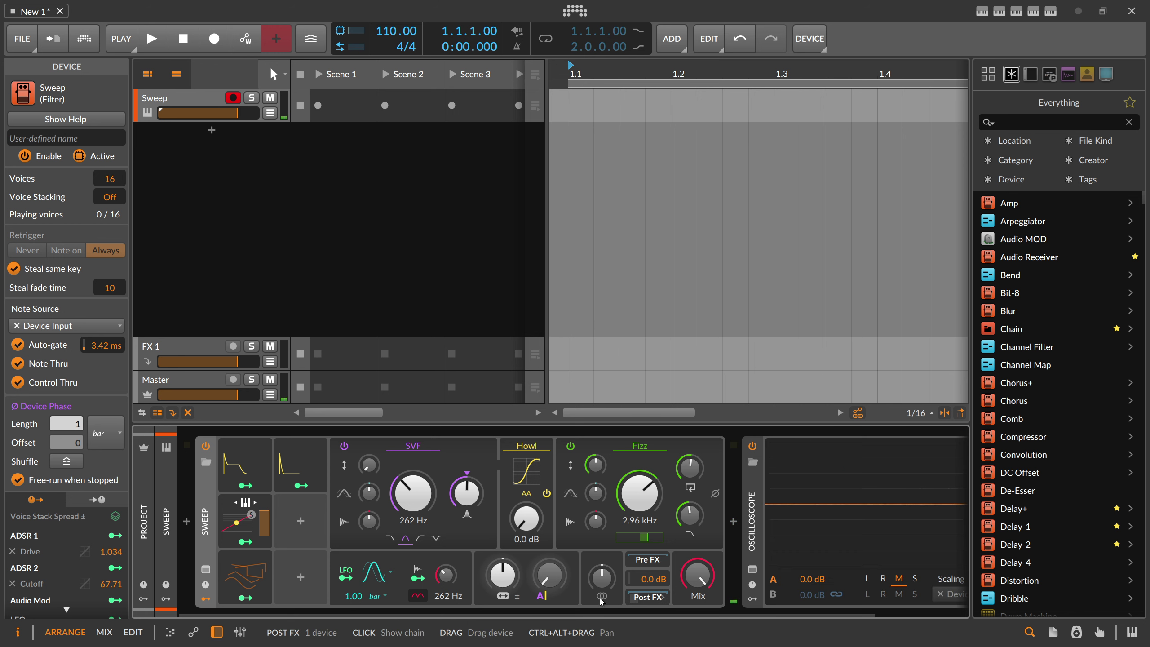
{"action": "left_click_drag", "start_coordinate": [534, 615], "coordinate": [443, 615]}
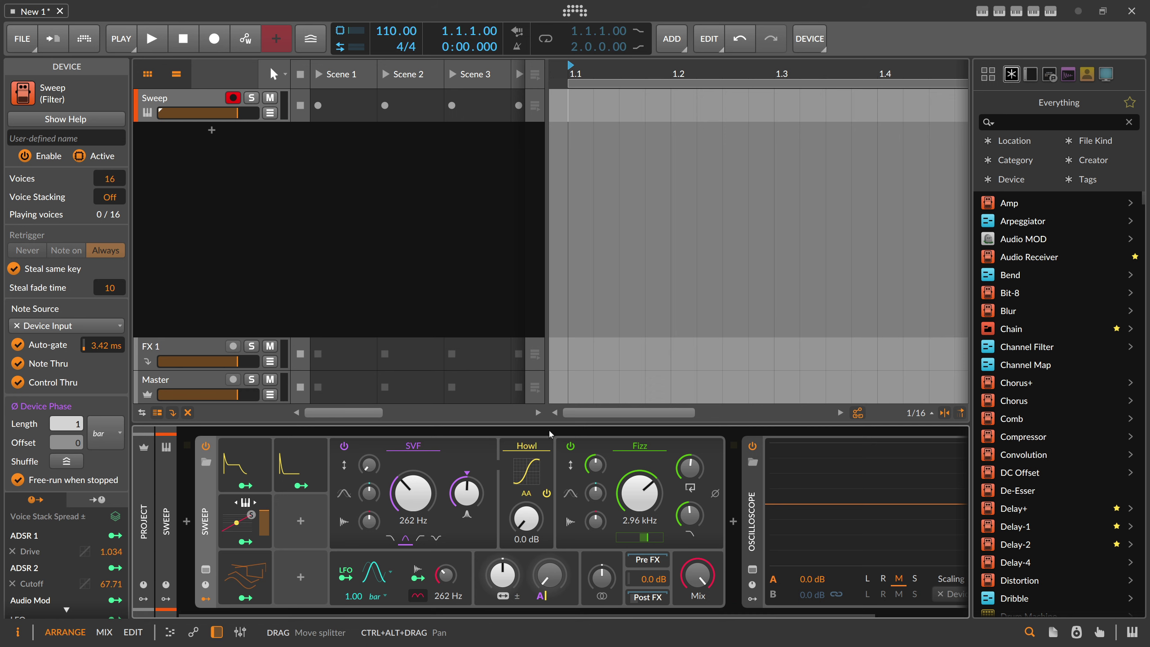
- Replace Sweep's Howl waveshaper with Chebyshev
{"action": "left_click", "coordinate": [528, 448]}
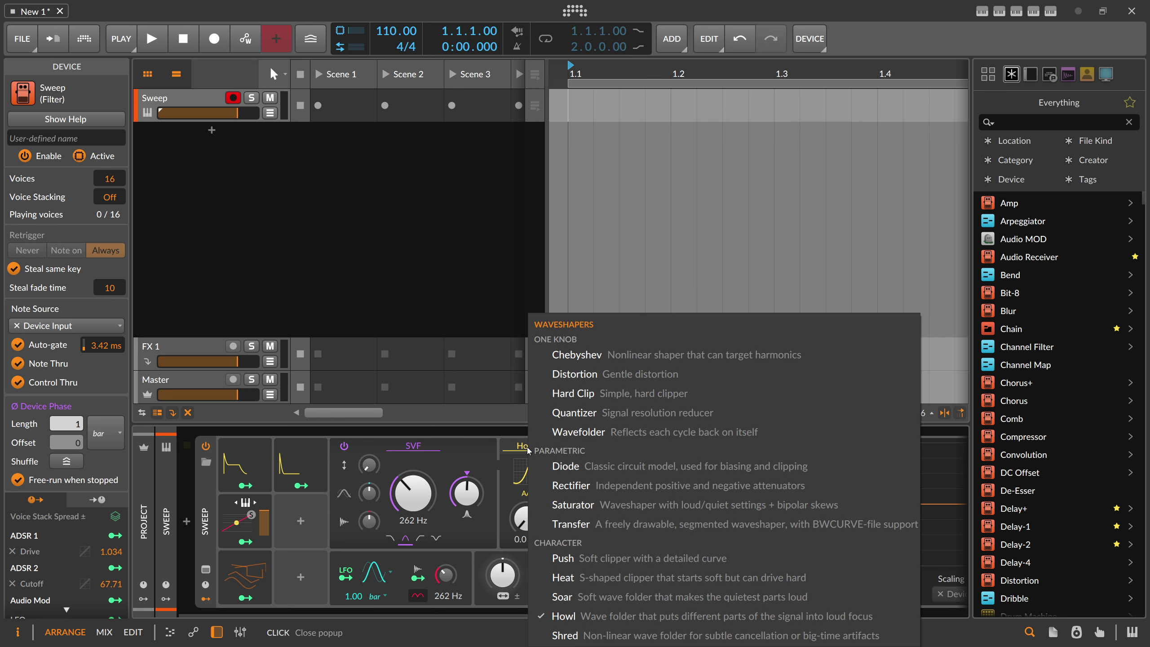
{"action": "left_click", "coordinate": [605, 362]}
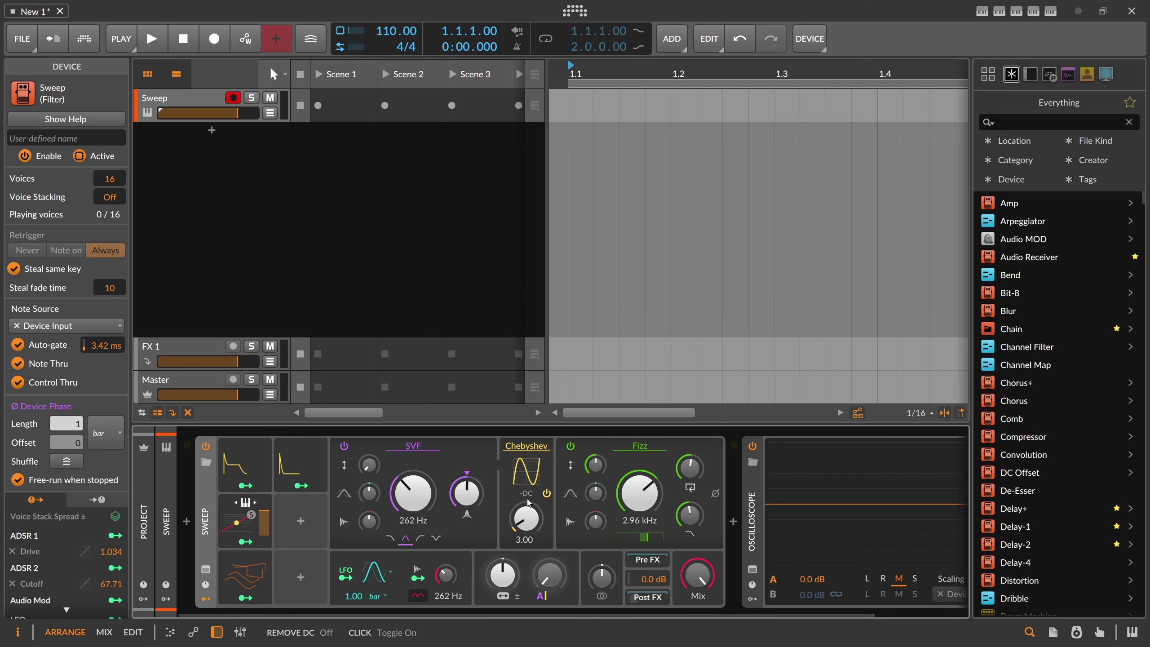